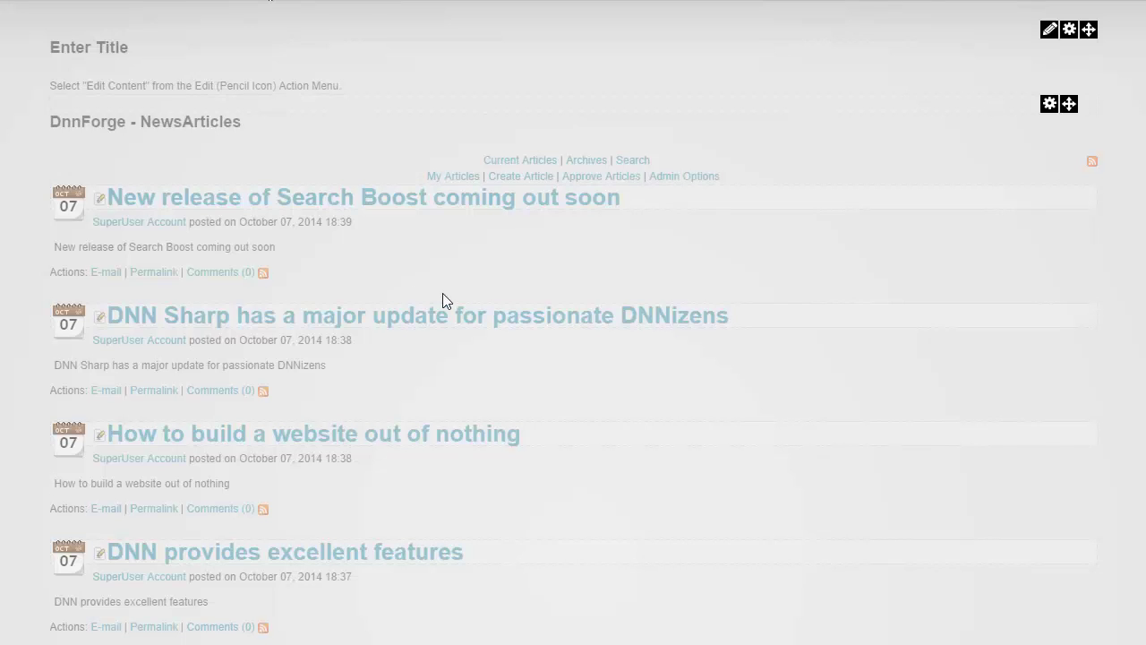
- Scroll the NewsArticles list down to the remaining articles, ending at 'Change is is the air'
{"action": "scroll", "coordinate": [740, 294], "scroll_direction": "down", "scroll_amount": 1}
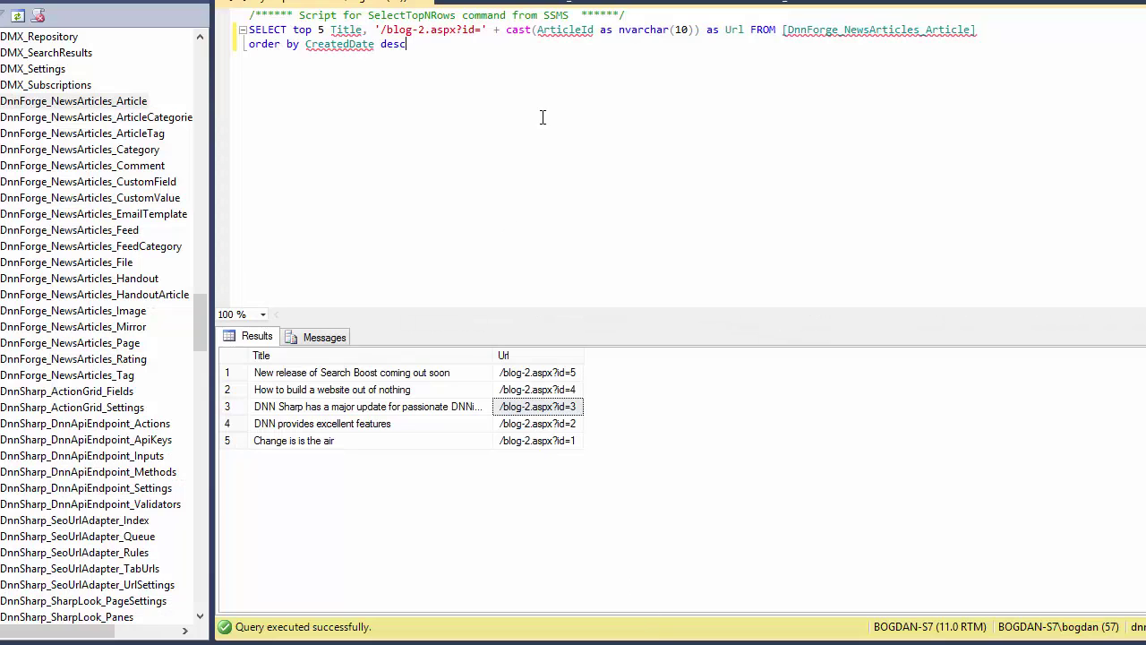
{"action": "left_click", "coordinate": [45, 1]}
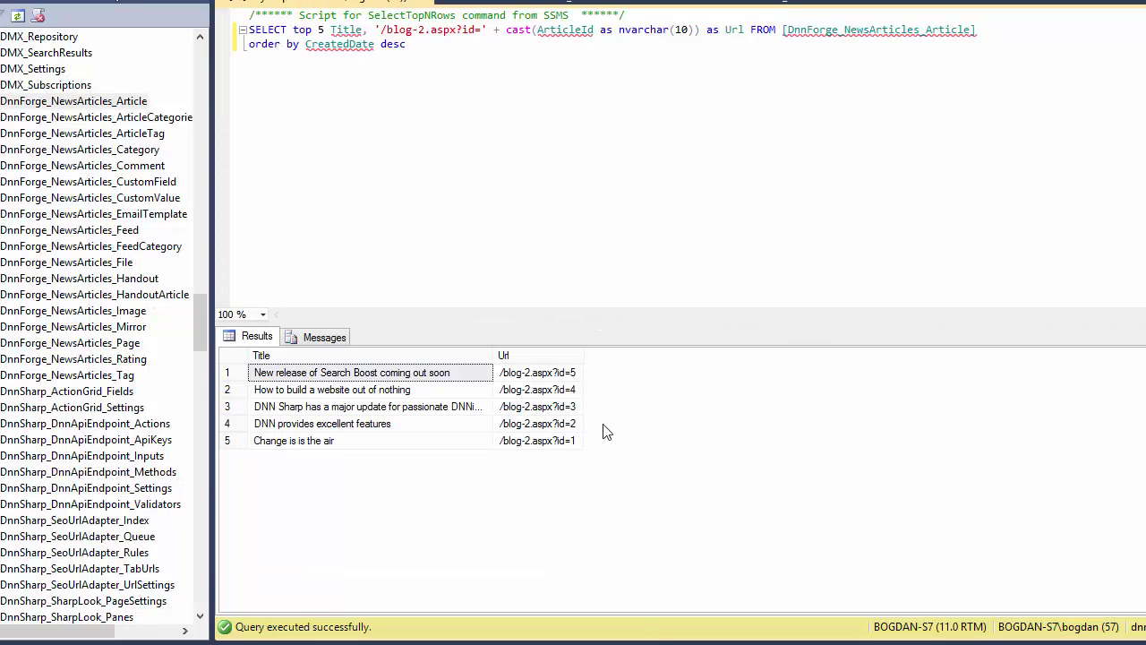
{"action": "left_click", "coordinate": [330, 387]}
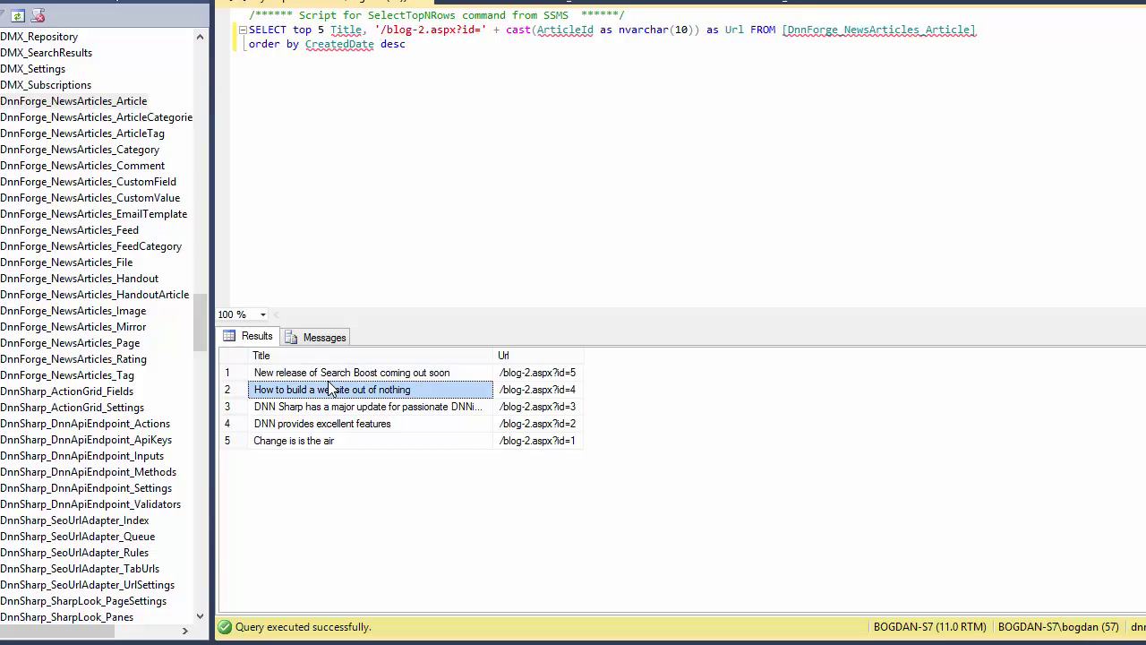
{"action": "key", "text": "Up"}
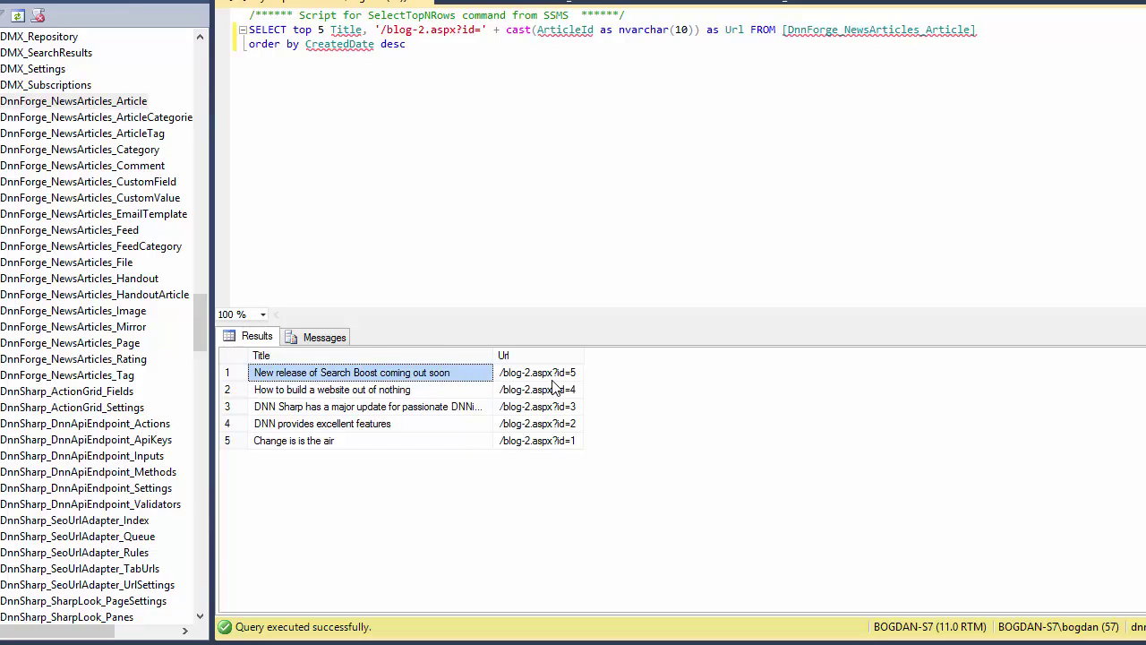
{"action": "key", "text": "Right"}
{"action": "left_click", "coordinate": [561, 405]}
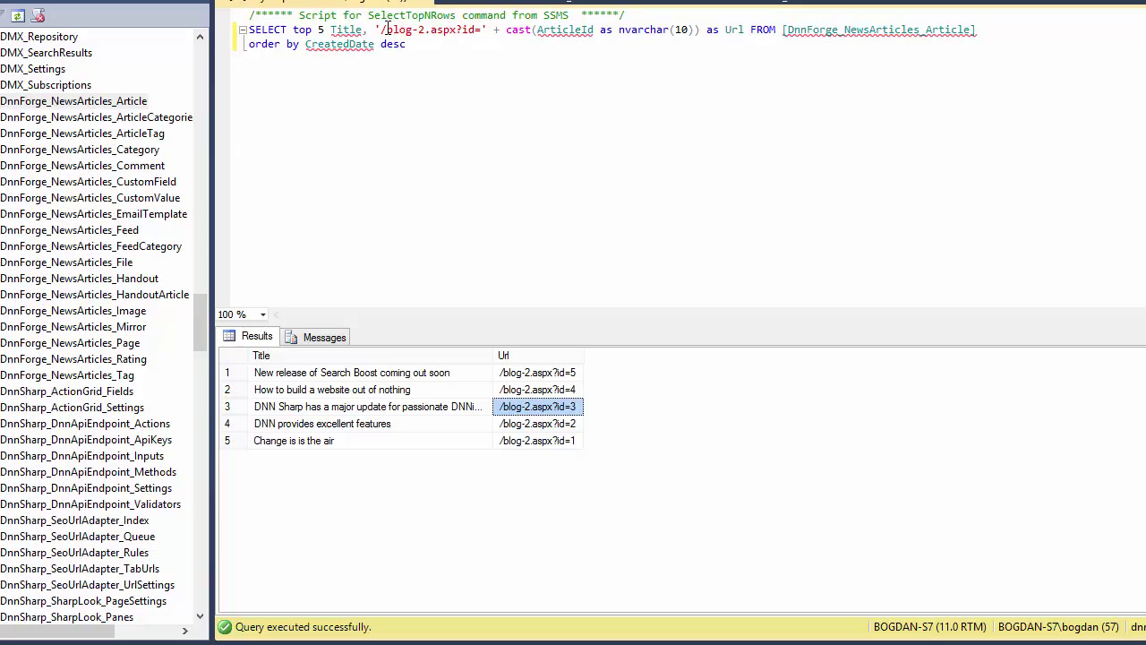
{"action": "left_click_drag", "start_coordinate": [386, 29], "coordinate": [473, 30]}
{"action": "left_click", "coordinate": [469, 30]}
{"action": "double_click", "coordinate": [466, 30]}
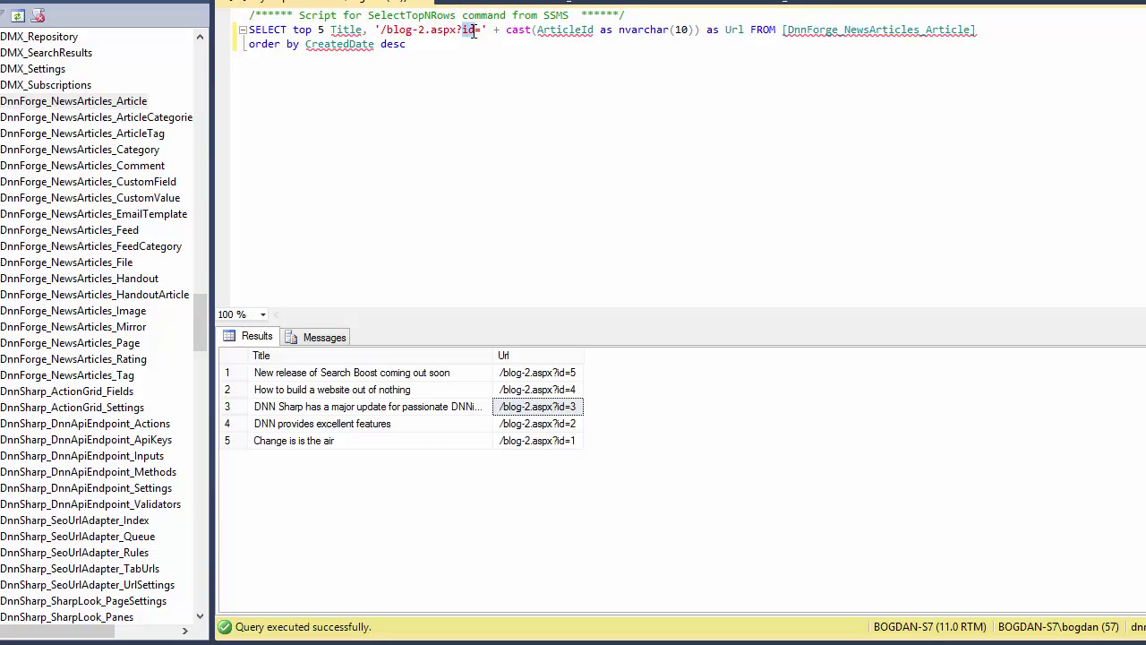
{"action": "left_click", "coordinate": [487, 137]}
{"action": "type", "text": "/"}
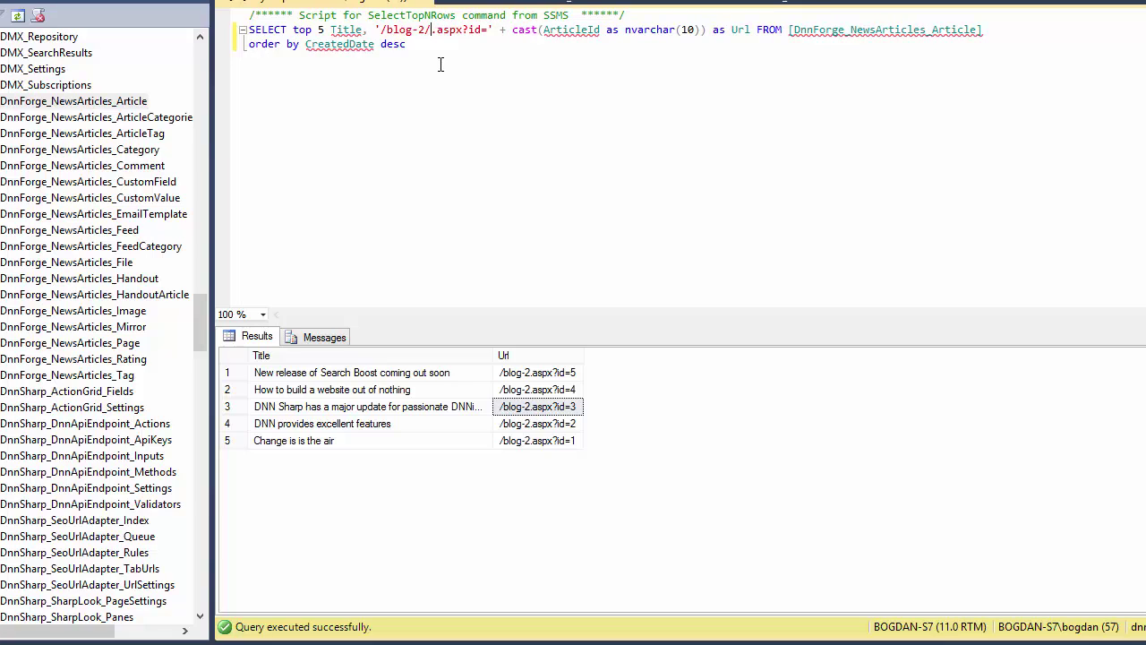
{"action": "key", "text": "BackSpace"}
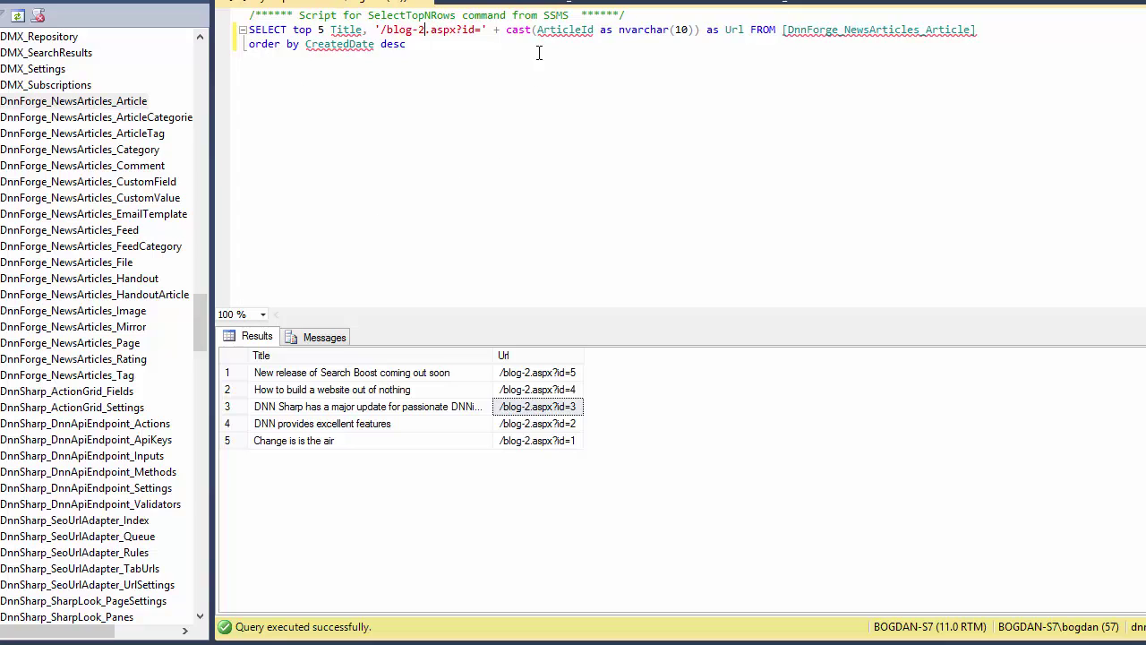
{"action": "key", "text": "shift+Home"}
{"action": "key", "text": "shift+Up"}
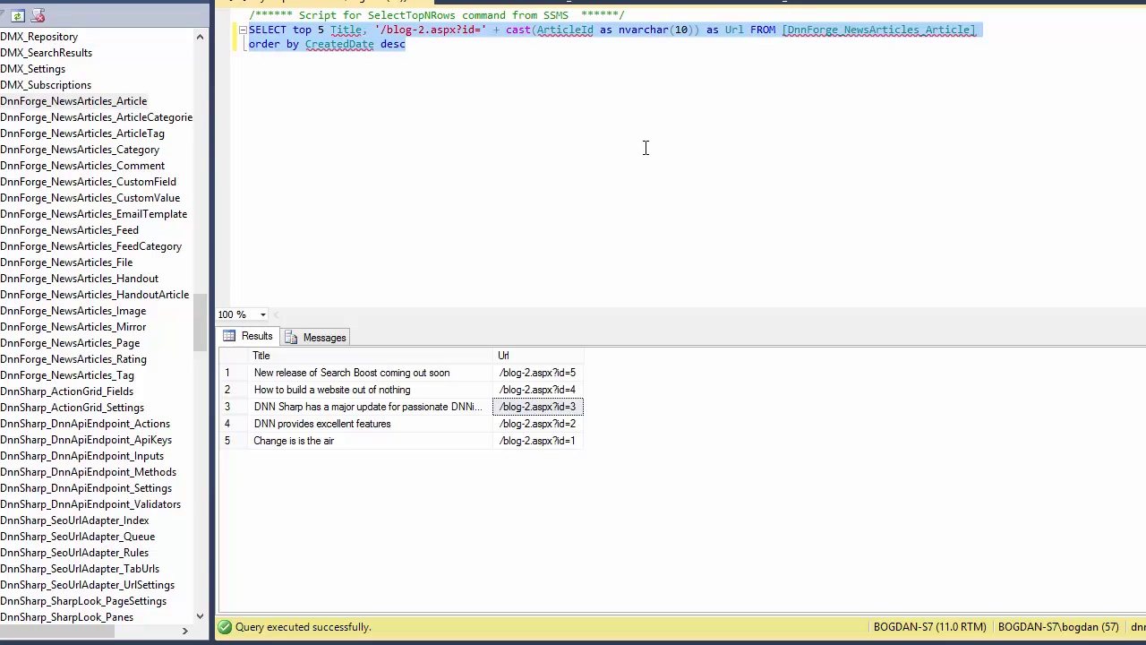
{"action": "left_click", "coordinate": [564, 200]}
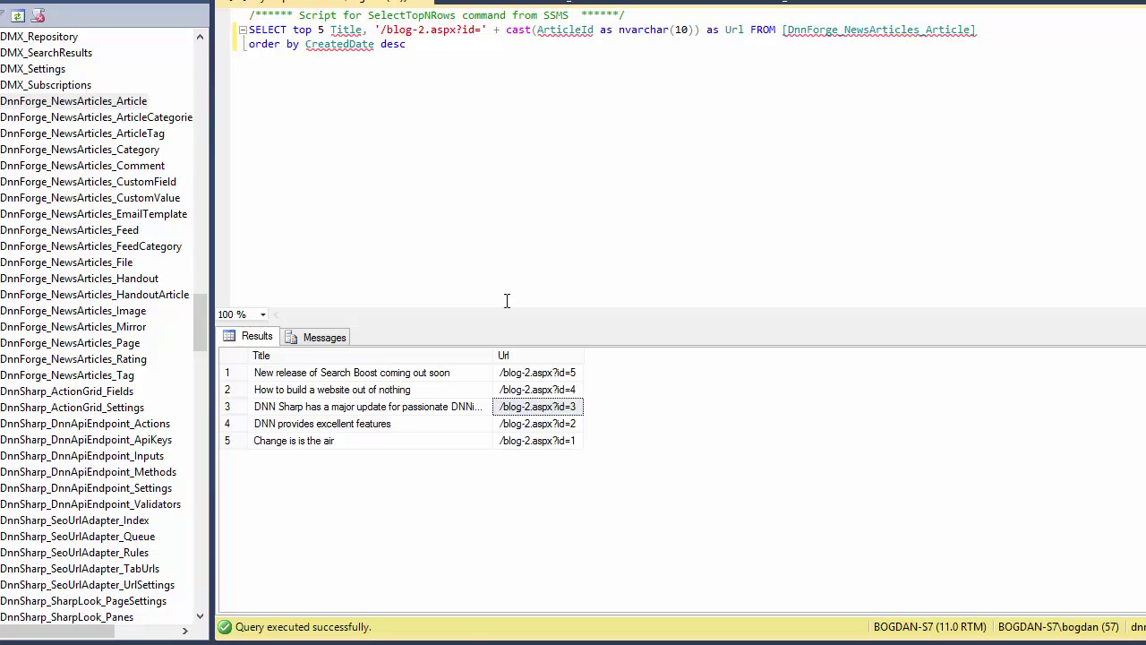
{"action": "mouse_move", "coordinate": [548, 643]}
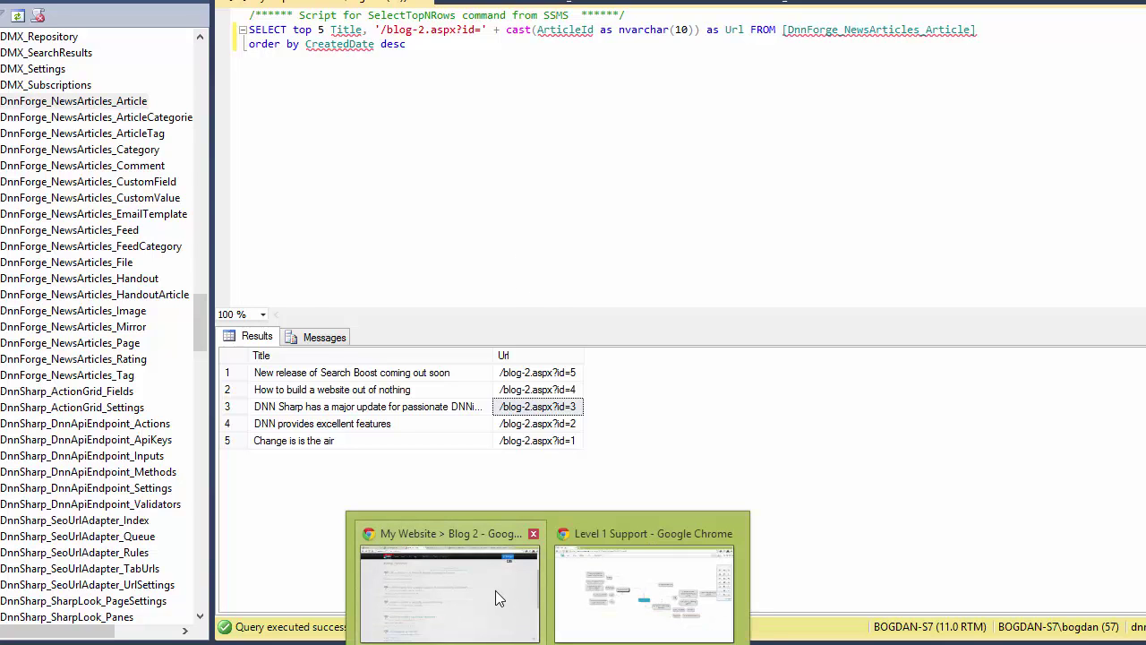
- Go to the scheduler admin page at localhost:30731/sched and start a new job
{"action": "left_click", "coordinate": [495, 590]}
{"action": "scroll", "coordinate": [504, 134], "scroll_direction": "up", "scroll_amount": 2}
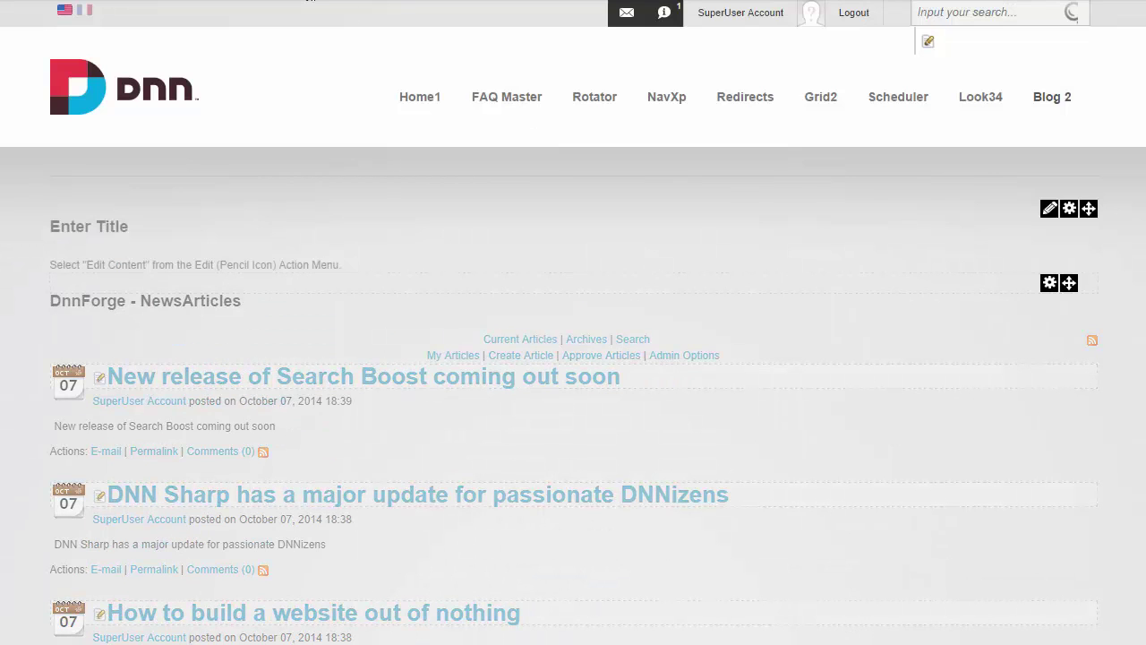
{"action": "type", "text": "sched"}
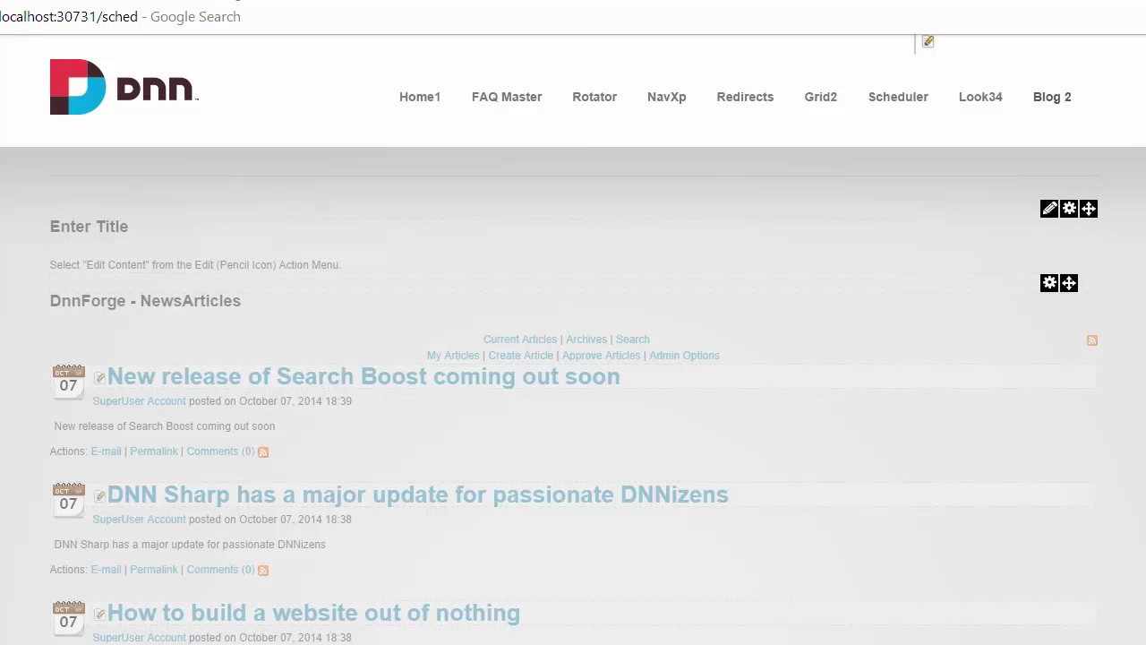
{"action": "key", "text": "Return"}
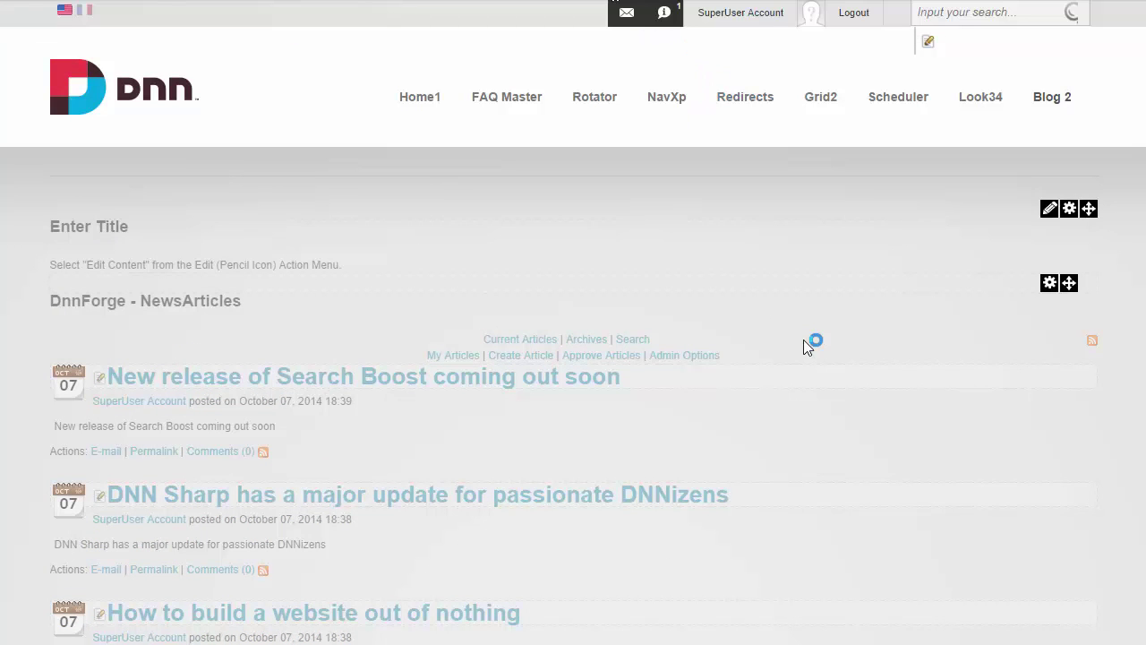
{"action": "scroll", "coordinate": [987, 417], "scroll_direction": "down", "scroll_amount": 5}
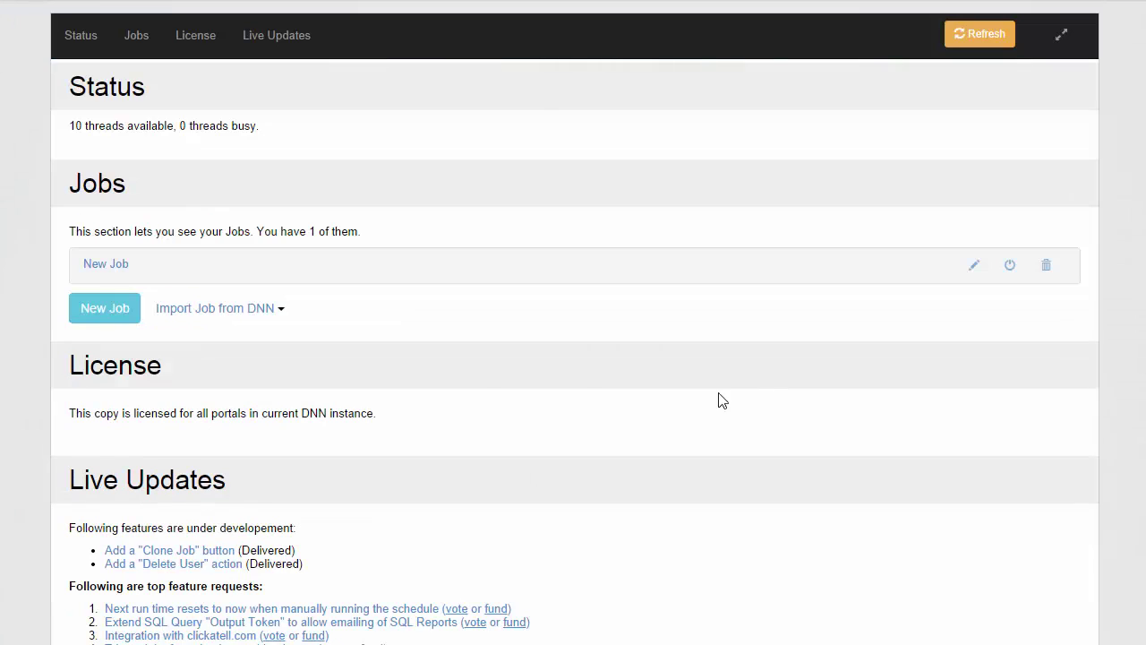
{"action": "left_click", "coordinate": [105, 309]}
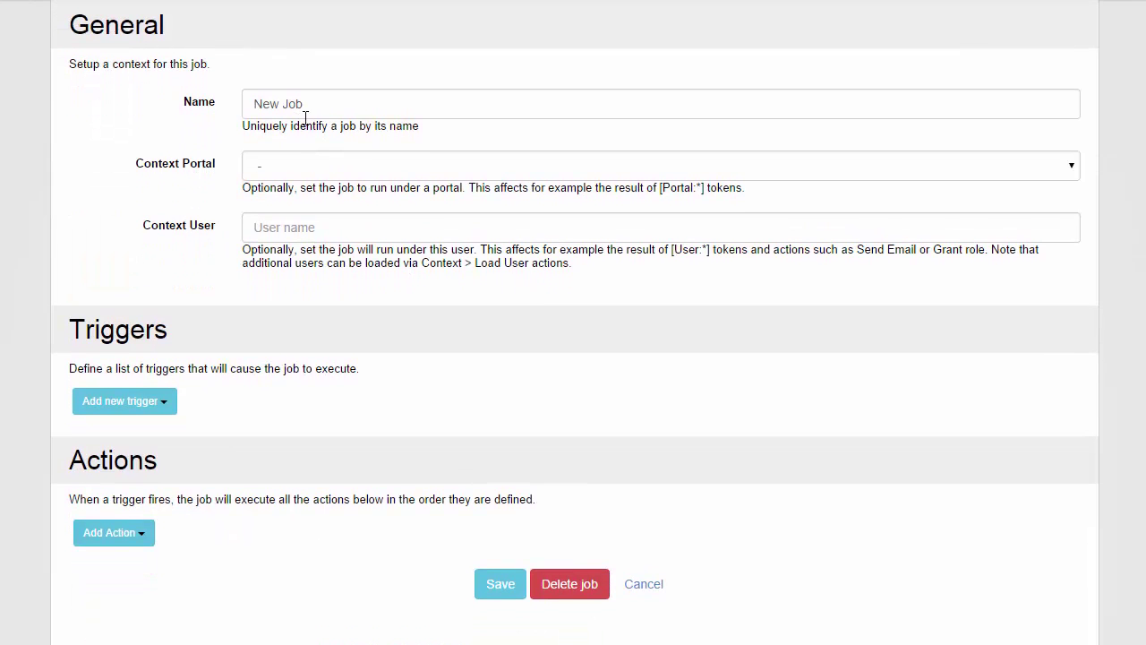
- Name the job 'notify about new blog article'
{"action": "triple_click", "coordinate": [306, 106]}
{"action": "type", "text": "Em"}
{"action": "key", "text": "BackSpace"}
{"action": "key", "text": "BackSpace"}
{"action": "type", "text": "Nee"}
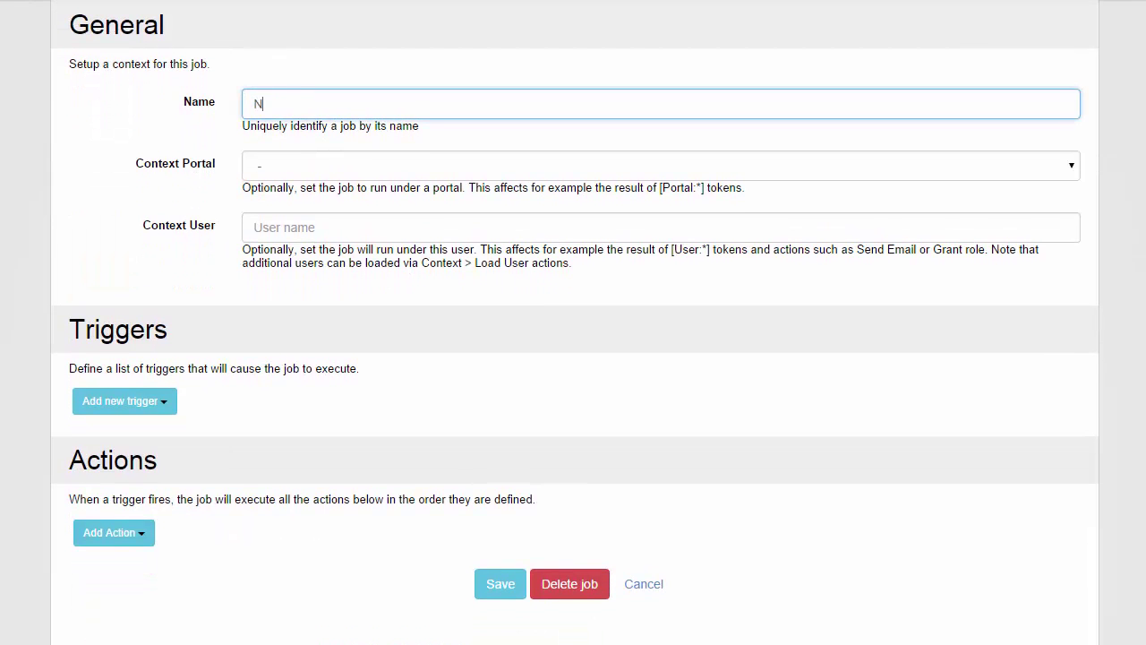
{"action": "key", "text": "BackSpace"}
{"action": "key", "text": "BackSpace"}
{"action": "key", "text": "BackSpace"}
{"action": "key", "text": "BackSpace"}
{"action": "key", "text": "BackSpace"}
{"action": "type", "text": "new blog articlenotify abou"}
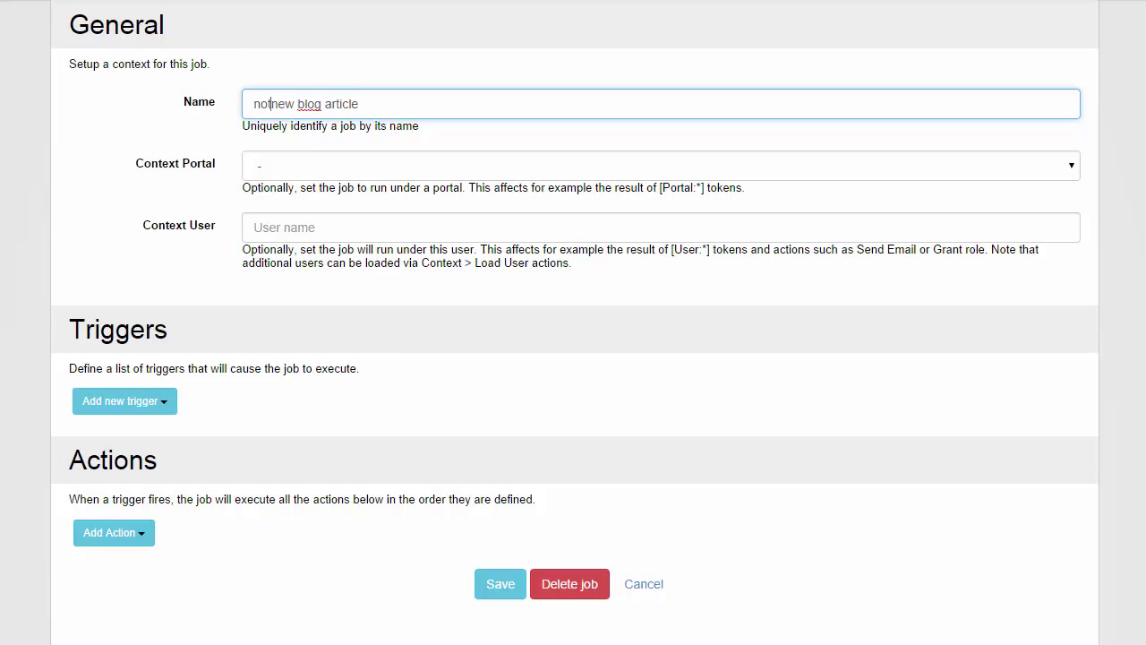
{"action": "type", "text": "t"}
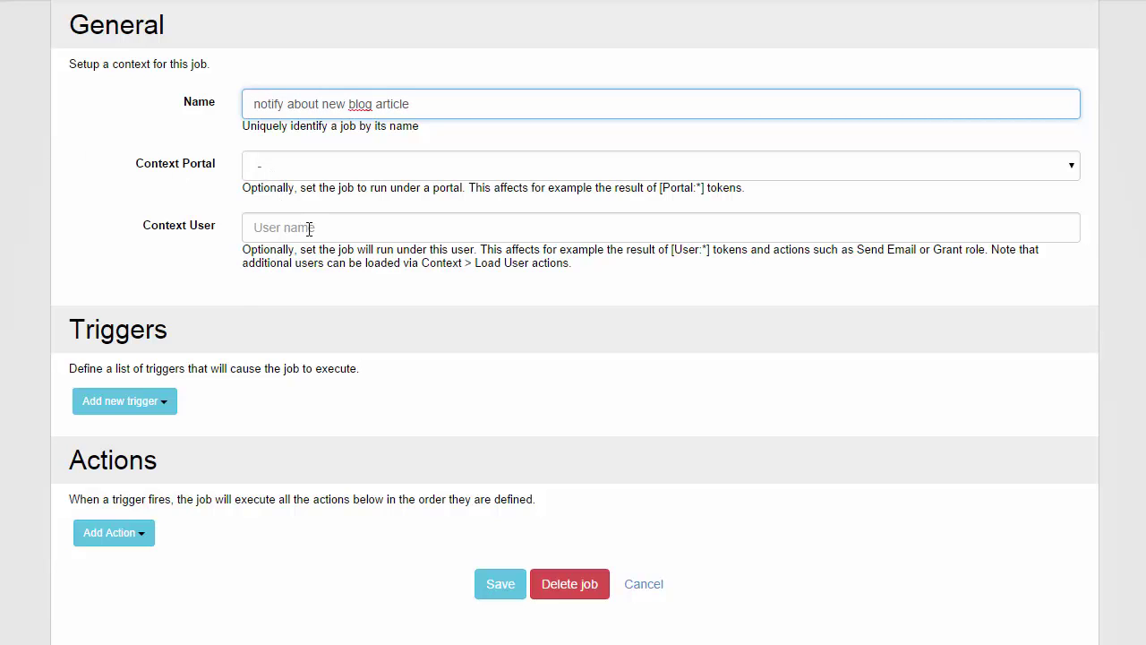
{"action": "left_click", "coordinate": [168, 401]}
- Add an On Database Insert trigger to the job
{"action": "scroll", "coordinate": [179, 412], "scroll_direction": "down", "scroll_amount": 1}
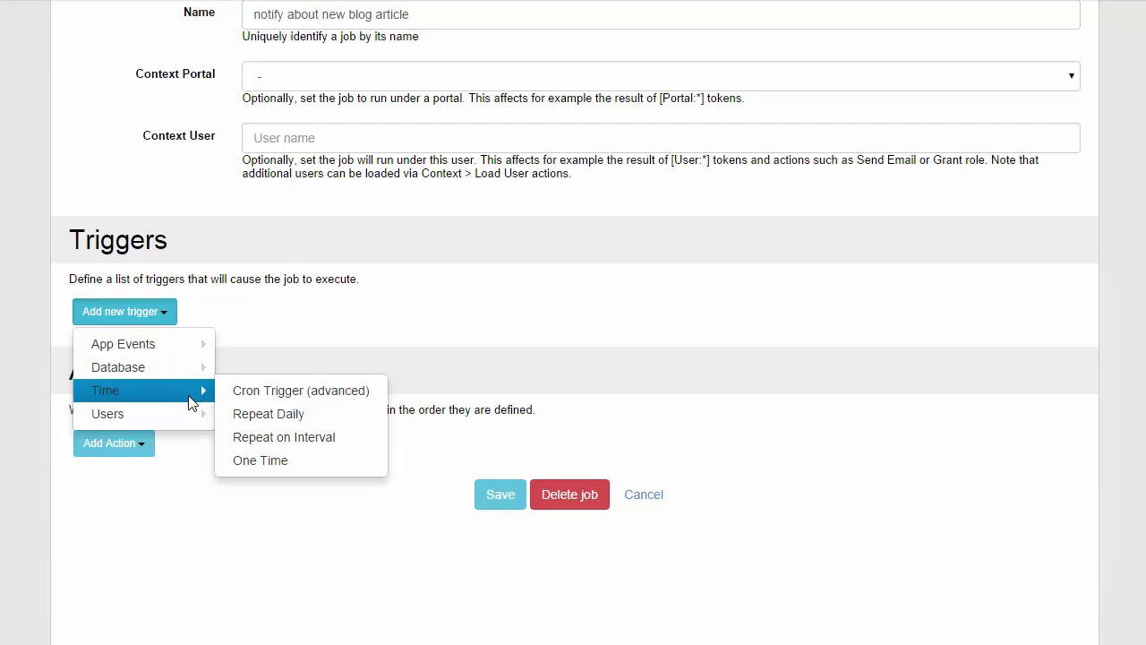
{"action": "mouse_move", "coordinate": [177, 419]}
{"action": "mouse_move", "coordinate": [178, 345]}
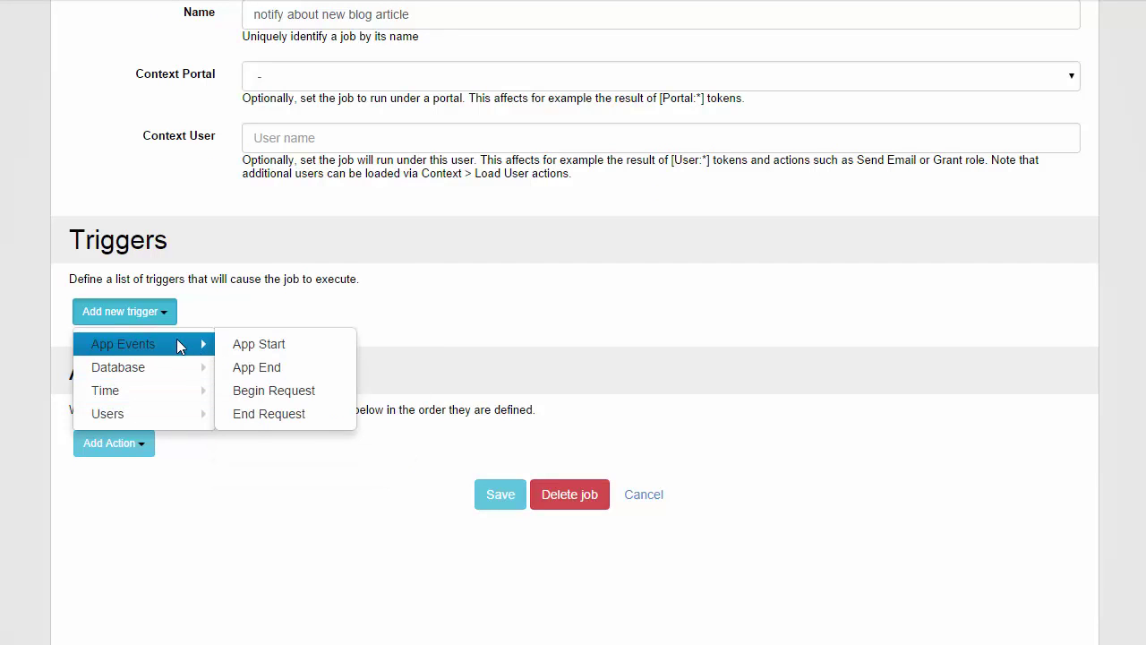
{"action": "mouse_move", "coordinate": [164, 367]}
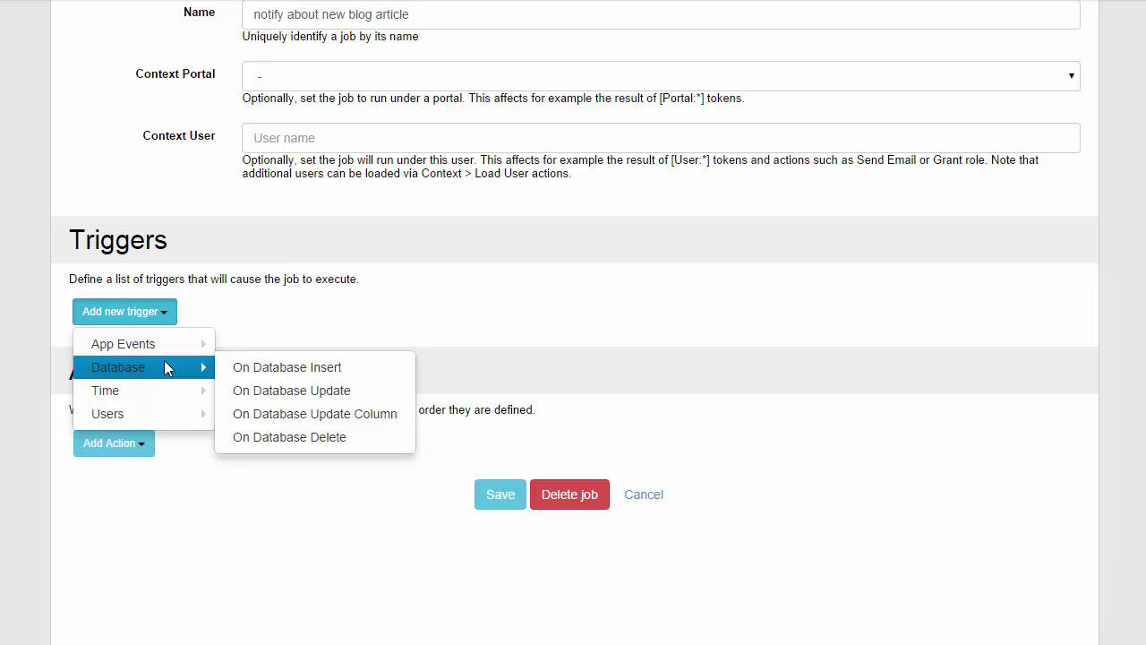
{"action": "left_click", "coordinate": [280, 376]}
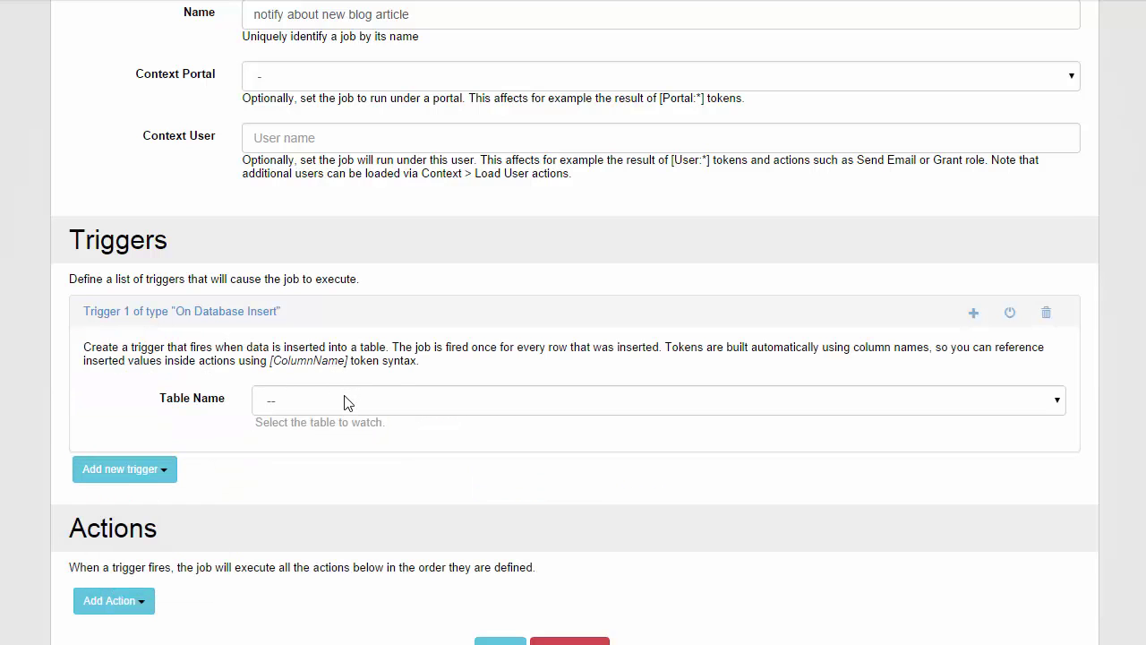
- Set the trigger's table to DnnForge_NewsArticles_Article
{"action": "left_click", "coordinate": [345, 401]}
{"action": "scroll", "coordinate": [415, 289], "scroll_direction": "down", "scroll_amount": 15}
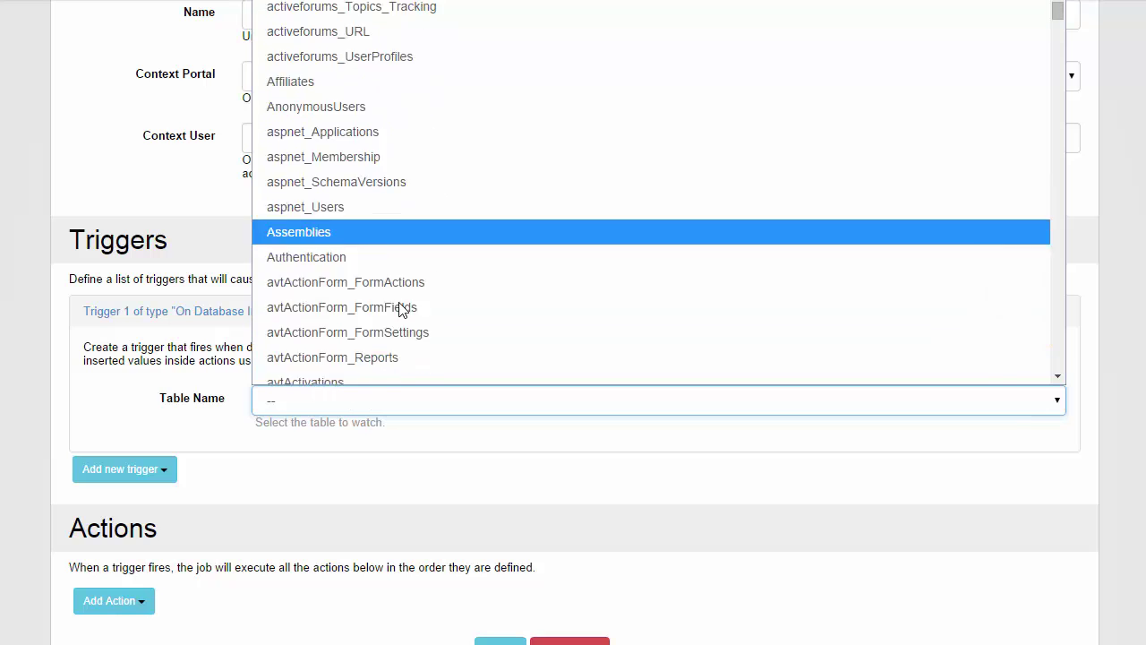
{"action": "scroll", "coordinate": [415, 289], "scroll_direction": "down", "scroll_amount": 15}
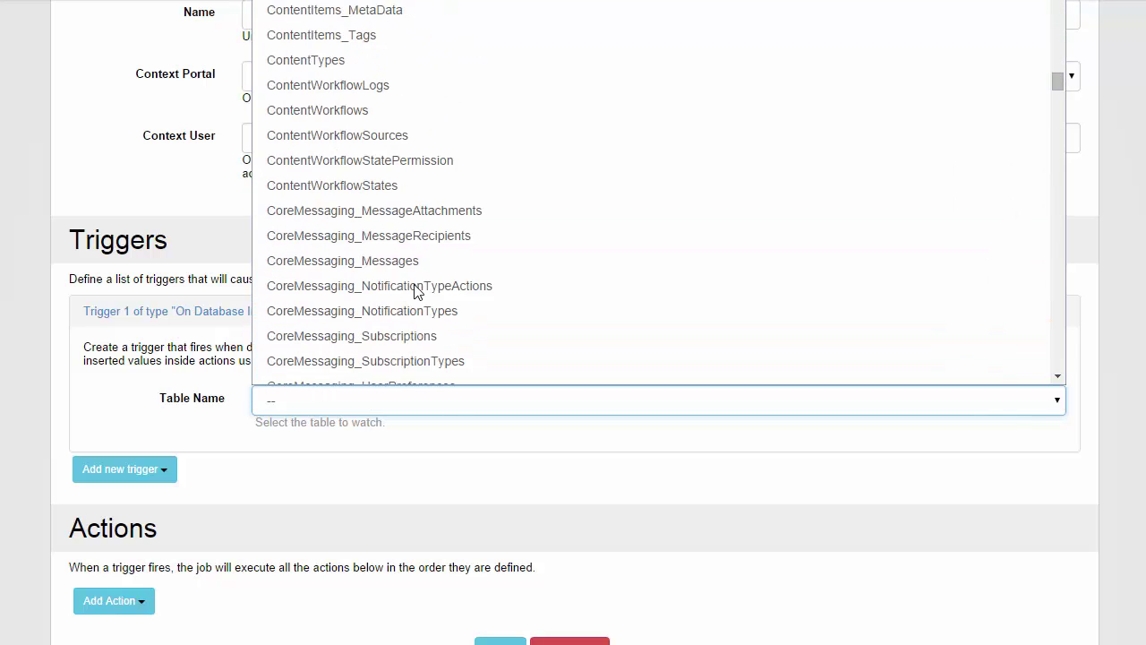
{"action": "scroll", "coordinate": [420, 269], "scroll_direction": "down", "scroll_amount": 3}
{"action": "scroll", "coordinate": [439, 224], "scroll_direction": "up", "scroll_amount": 2}
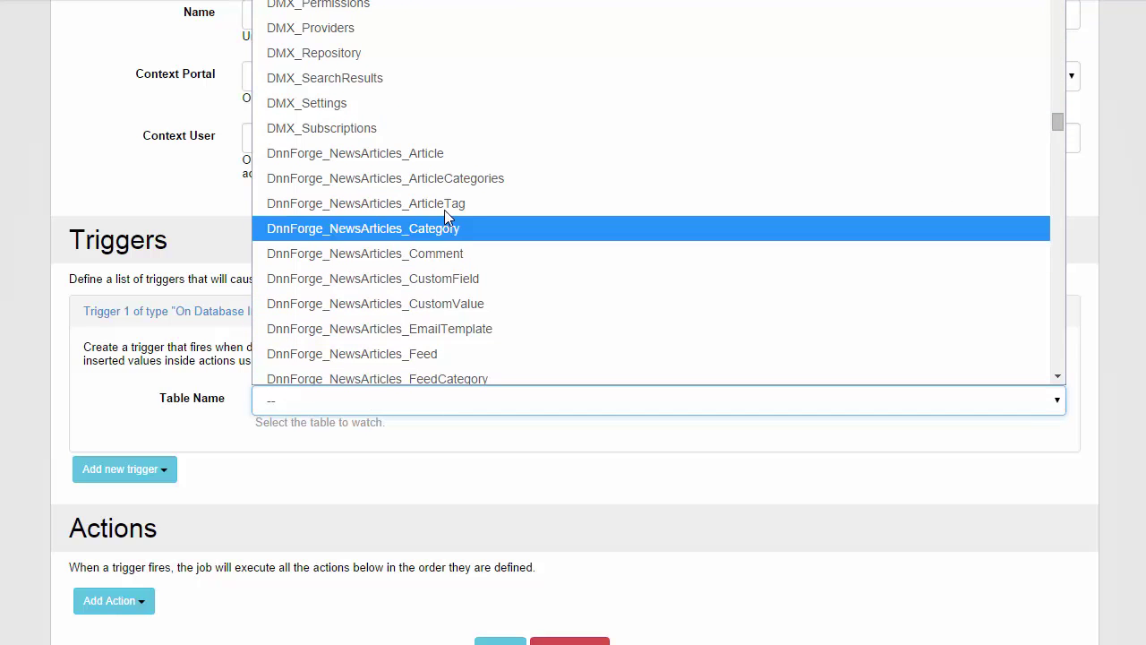
{"action": "left_click", "coordinate": [444, 154]}
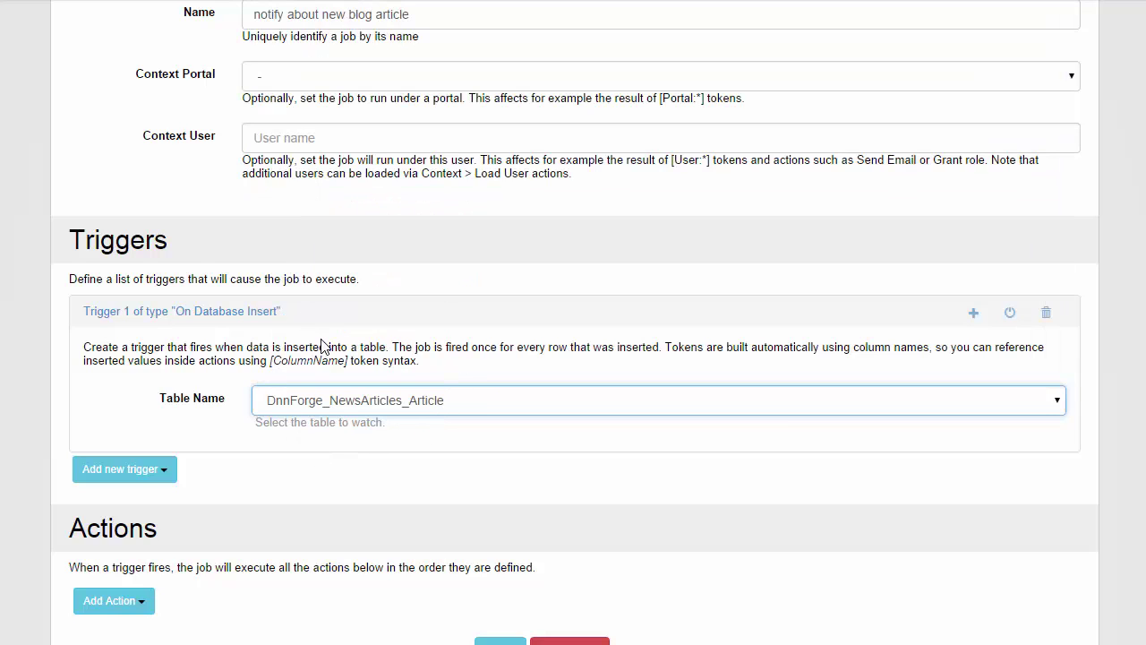
{"action": "scroll", "coordinate": [324, 347], "scroll_direction": "down", "scroll_amount": 4}
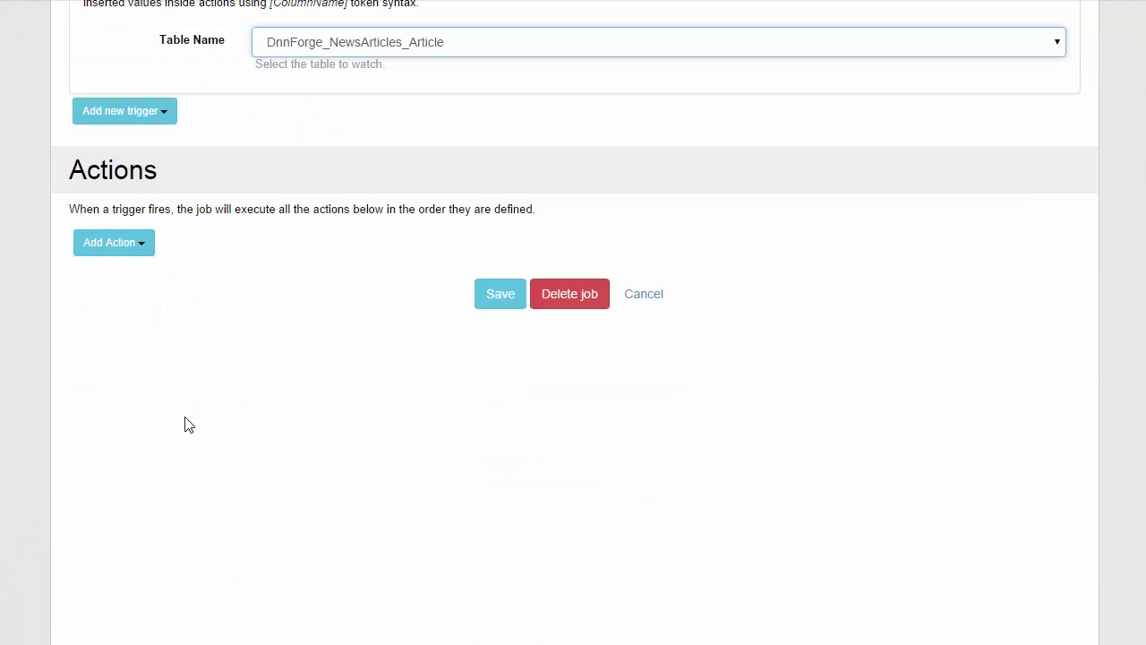
- Add a Send Email action to the job
{"action": "left_click", "coordinate": [111, 249]}
{"action": "mouse_move", "coordinate": [177, 319]}
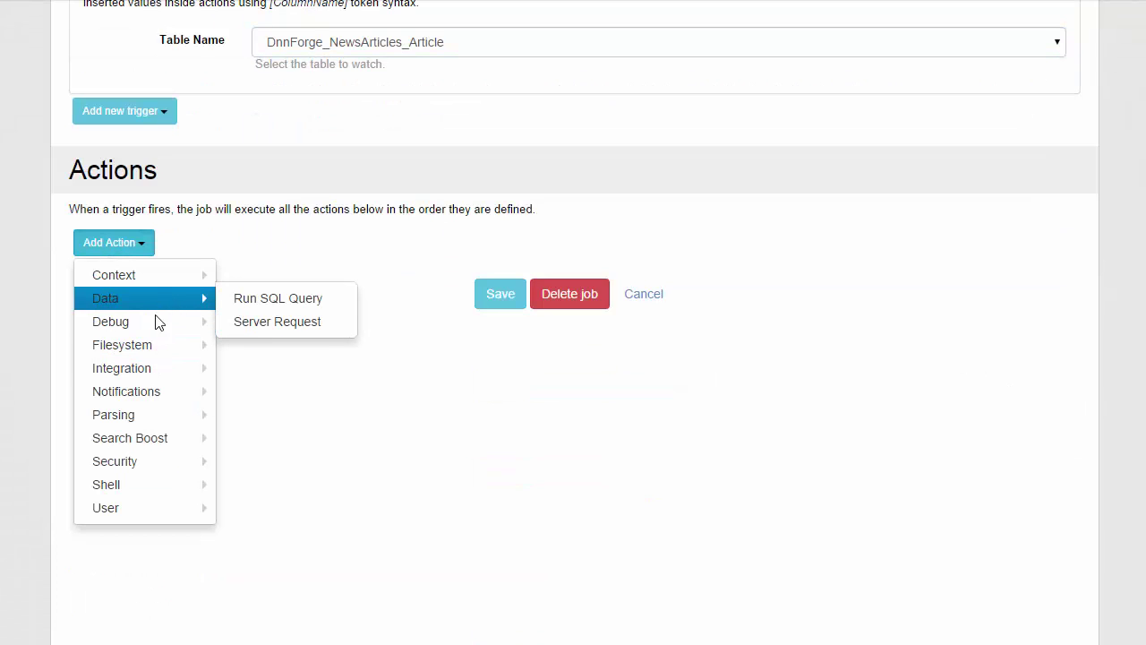
{"action": "mouse_move", "coordinate": [208, 387]}
{"action": "left_click", "coordinate": [246, 396]}
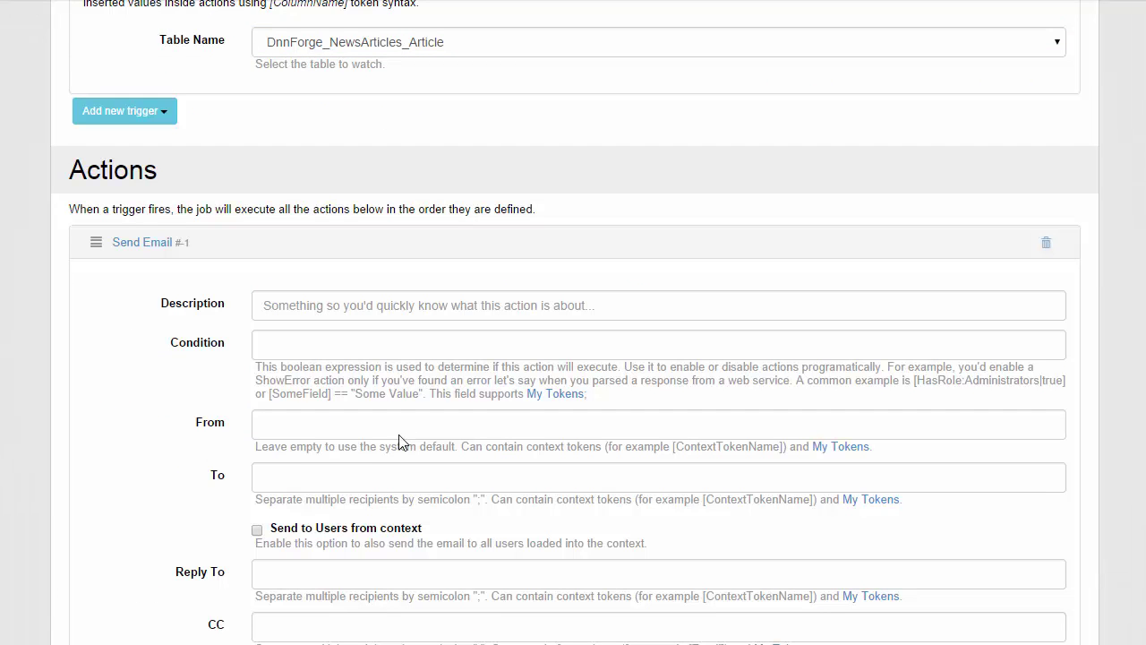
{"action": "scroll", "coordinate": [297, 431], "scroll_direction": "down", "scroll_amount": 2}
{"action": "left_click", "coordinate": [274, 245]}
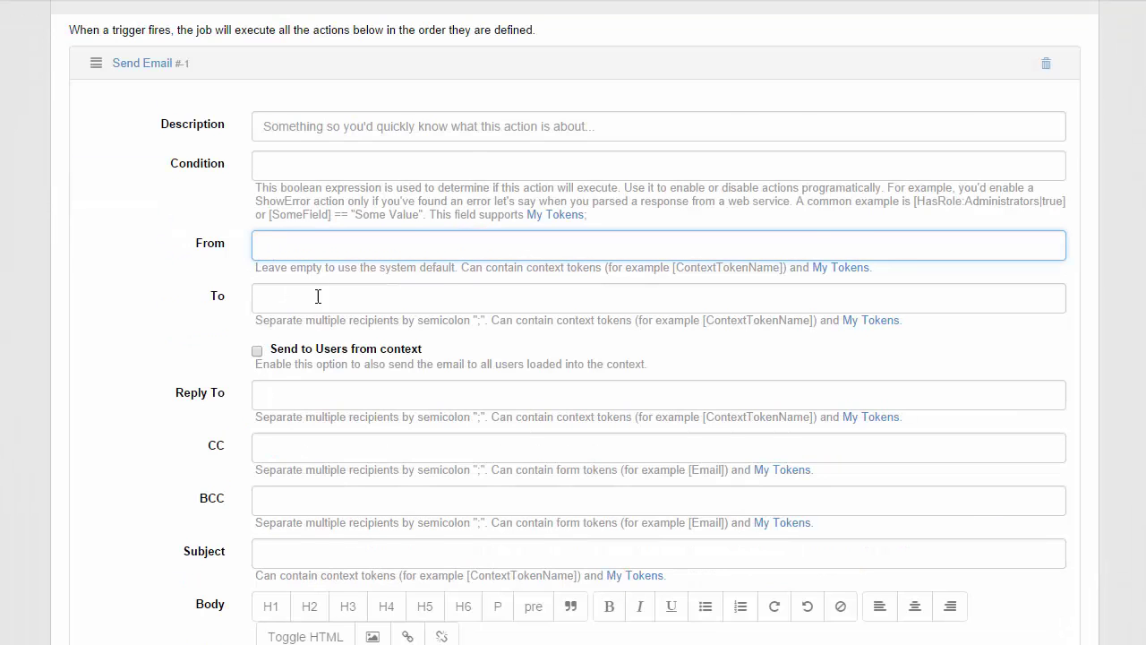
- Write the [Title] token in the email body, then switch to SQL Server Management Studio
{"action": "scroll", "coordinate": [317, 296], "scroll_direction": "down", "scroll_amount": 4}
{"action": "left_click", "coordinate": [401, 434]}
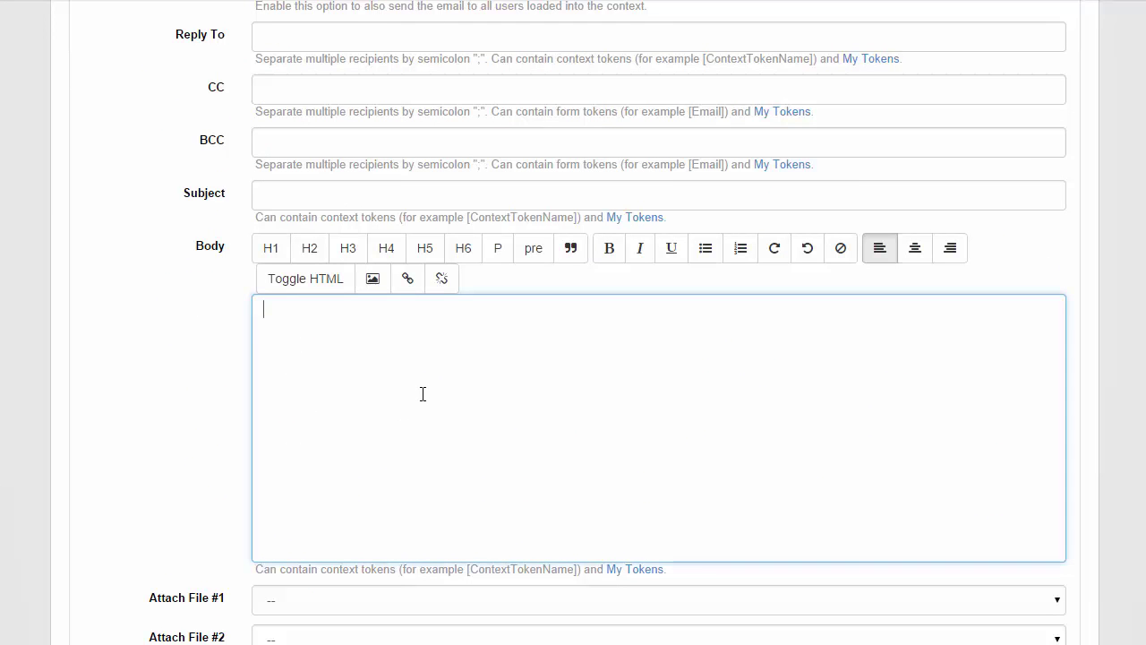
{"action": "type", "text": "[]"}
{"action": "type", "text": "Ti"}
{"action": "type", "text": "tle"}
{"action": "key", "text": "ctrl+a"}
{"action": "key", "text": "alt+Tab"}
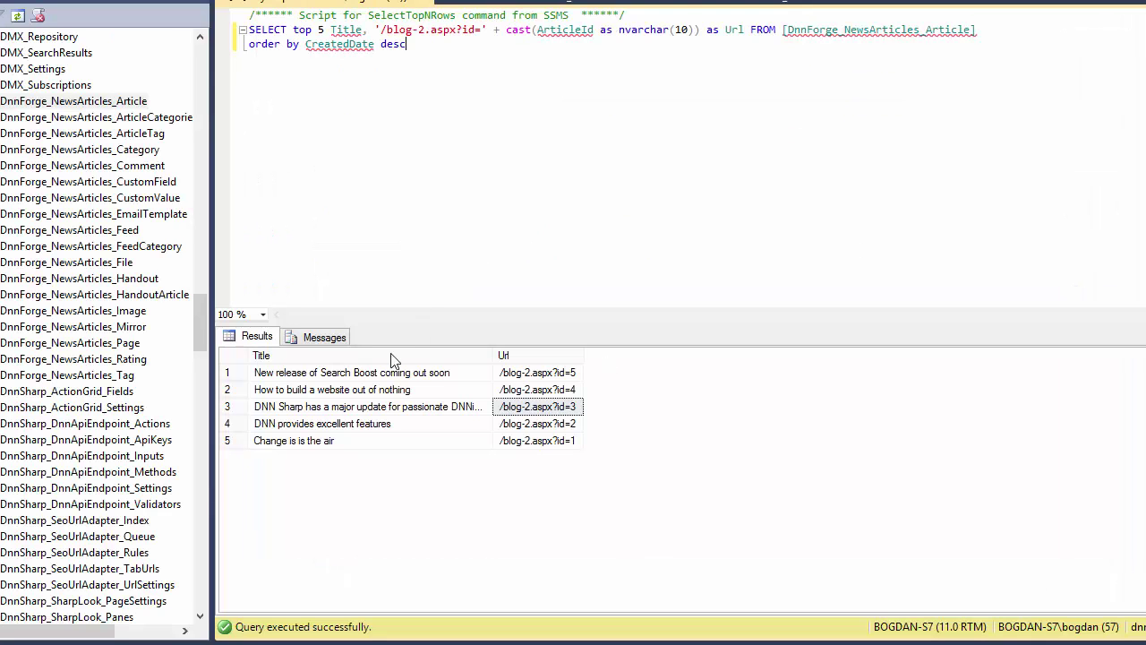
- Expand DnnForge_NewsArticles_Article in Object Explorer to list its columns
{"action": "double_click", "coordinate": [107, 101]}
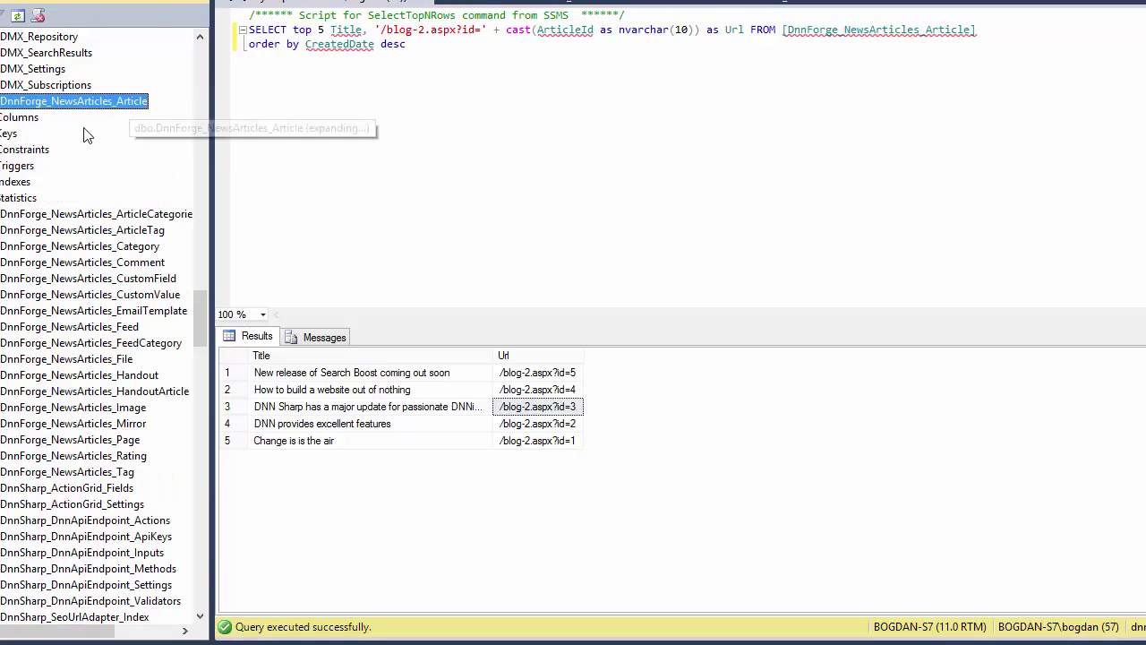
{"action": "double_click", "coordinate": [20, 117]}
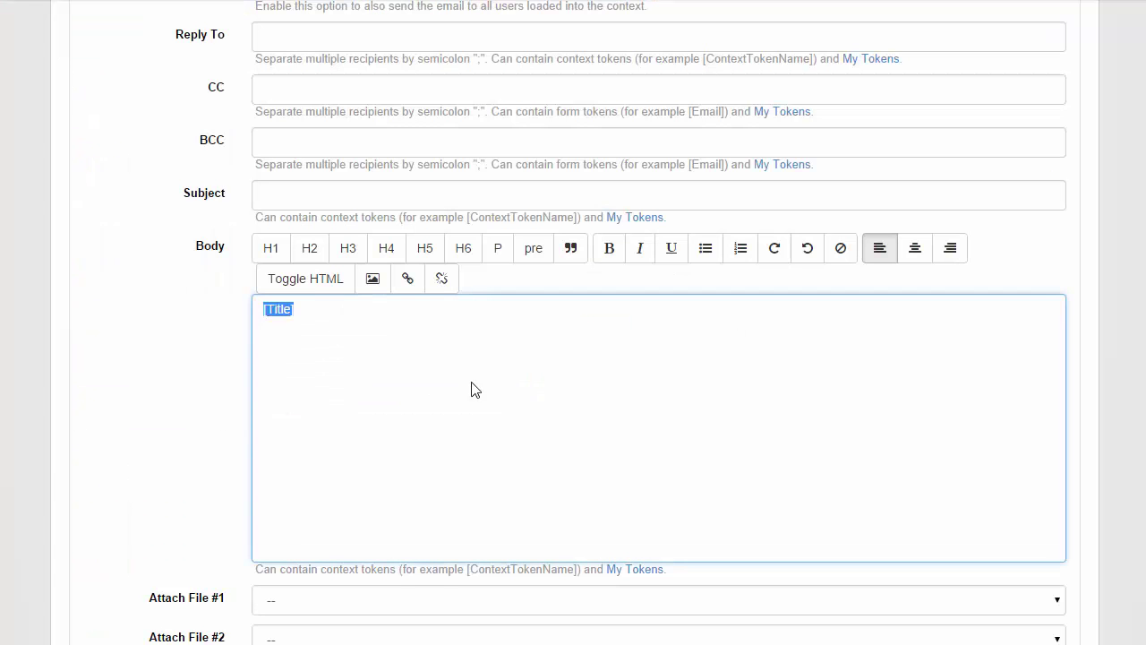
{"action": "scroll", "coordinate": [471, 388], "scroll_direction": "up", "scroll_amount": 2}
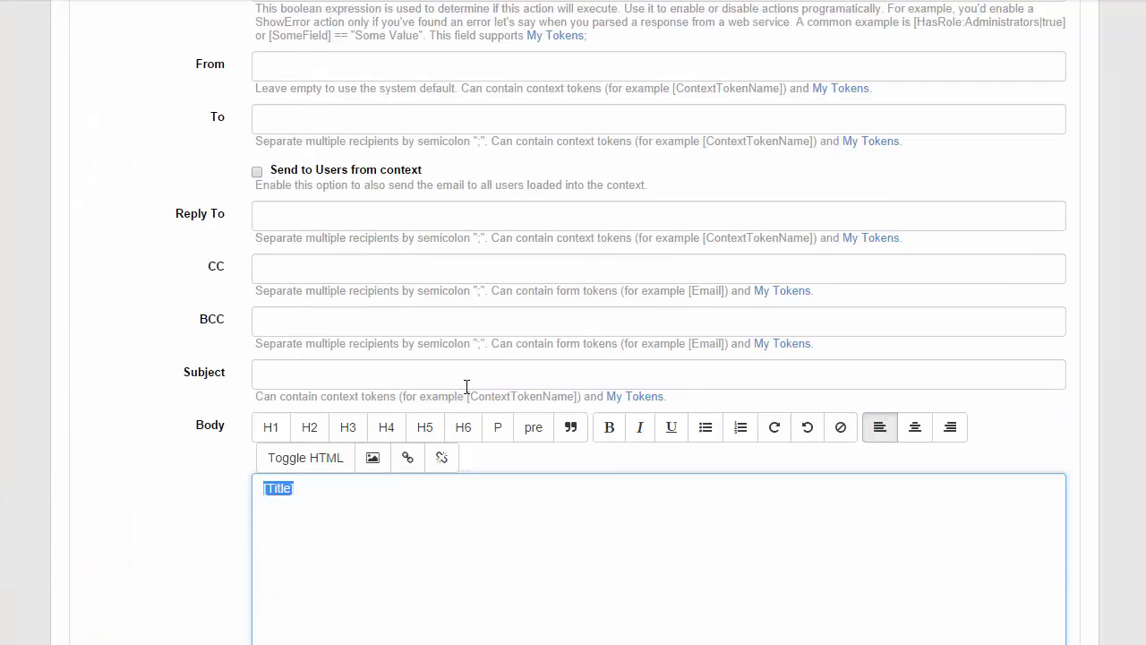
{"action": "scroll", "coordinate": [465, 387], "scroll_direction": "up", "scroll_amount": 7}
- Collapse the Send Email action and On Database Insert trigger, and disable that trigger
{"action": "left_click", "coordinate": [153, 511]}
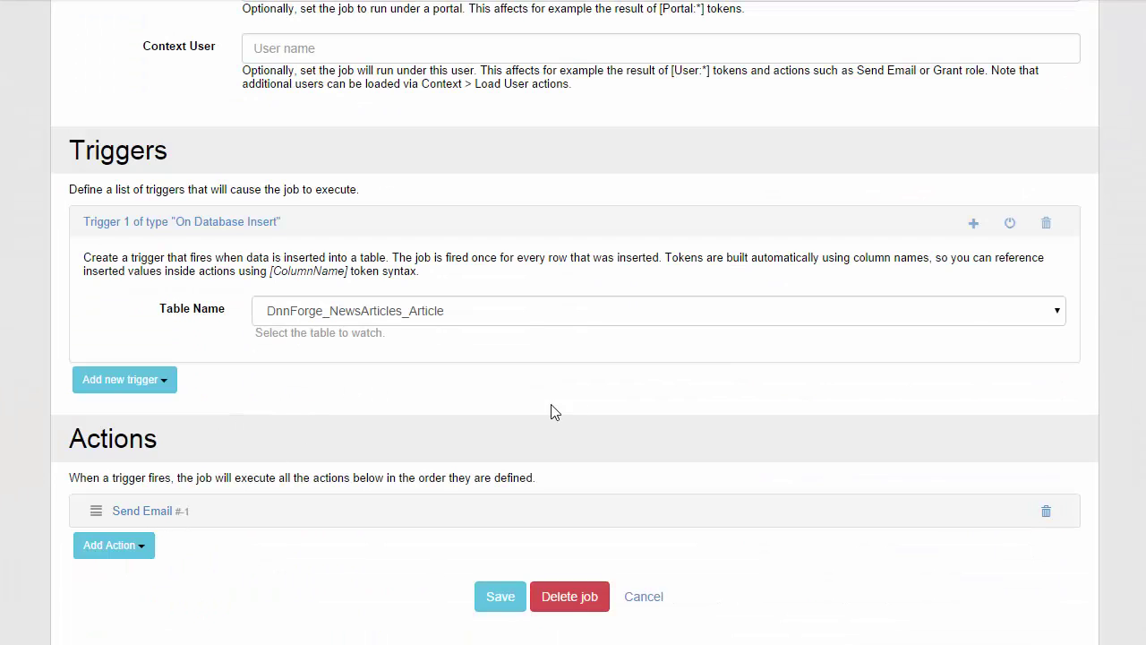
{"action": "left_click", "coordinate": [210, 224]}
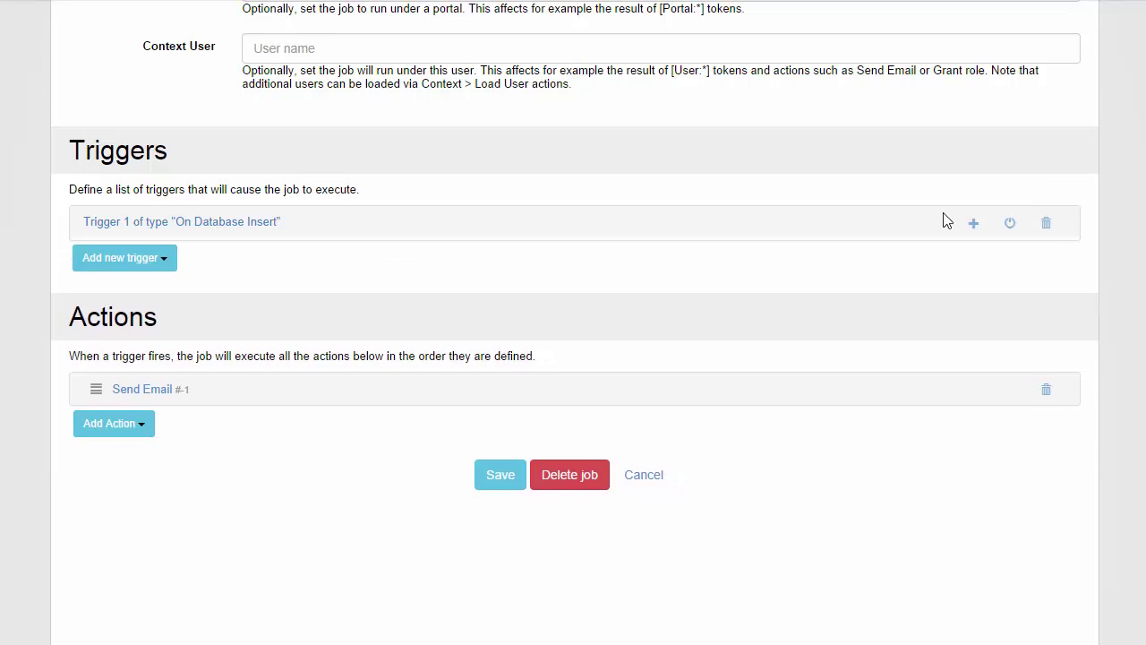
{"action": "left_click", "coordinate": [1044, 226]}
- Add a disabled Repeat on Interval trigger with first run time 12:00:00 AM
{"action": "left_click", "coordinate": [161, 261]}
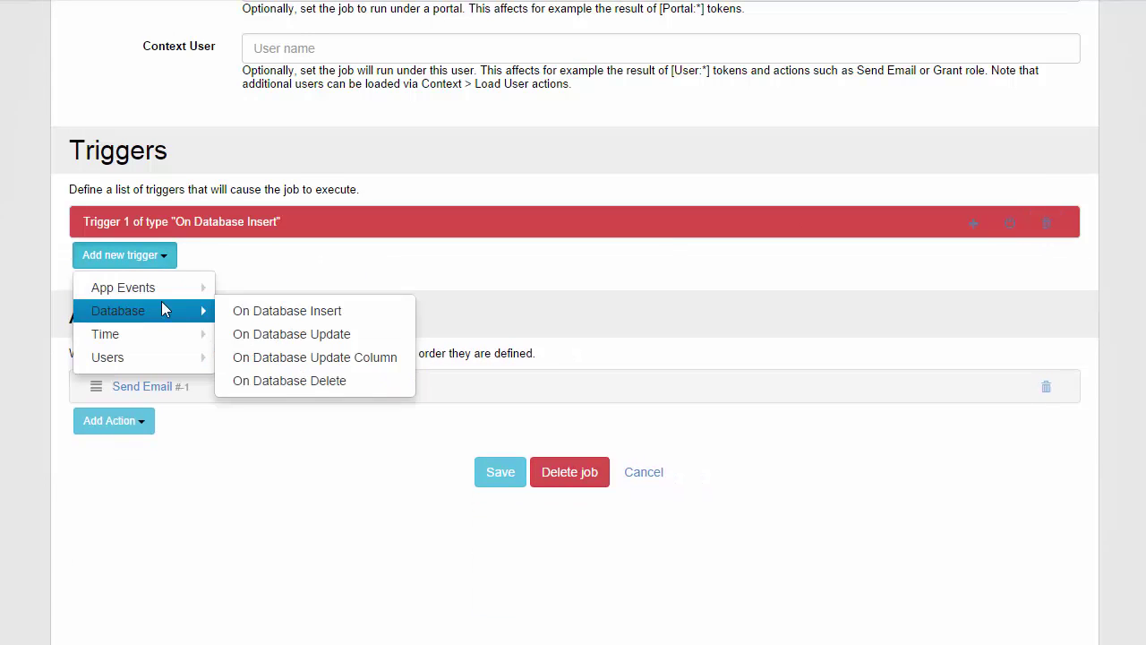
{"action": "mouse_move", "coordinate": [158, 336]}
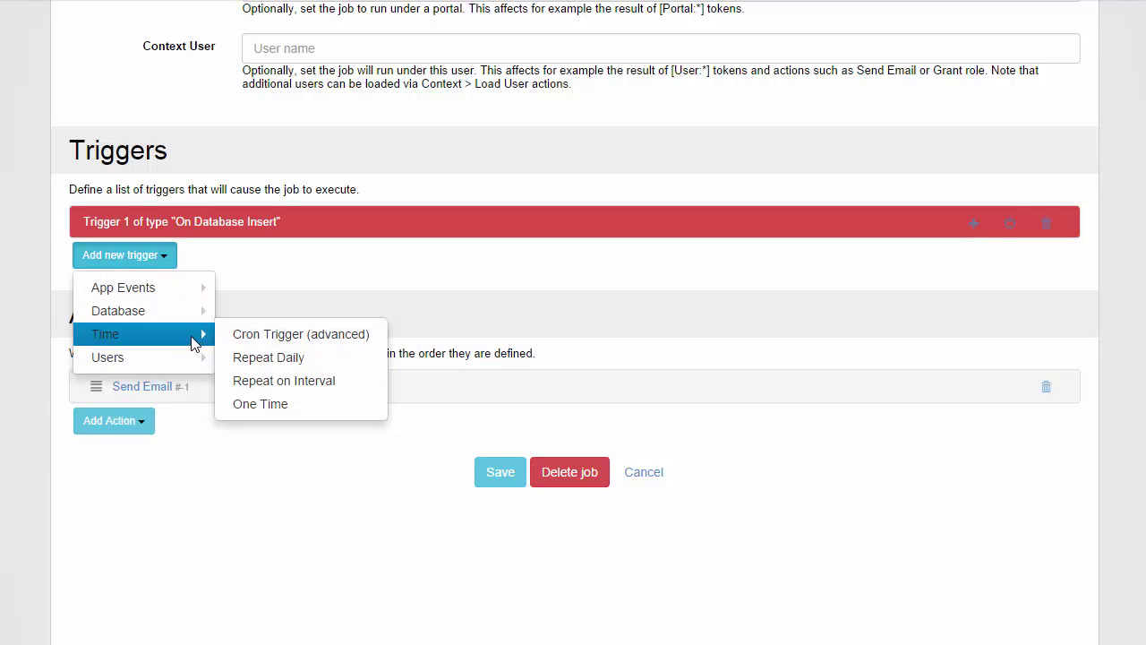
{"action": "left_click", "coordinate": [328, 391]}
{"action": "scroll", "coordinate": [307, 249], "scroll_direction": "down", "scroll_amount": 2}
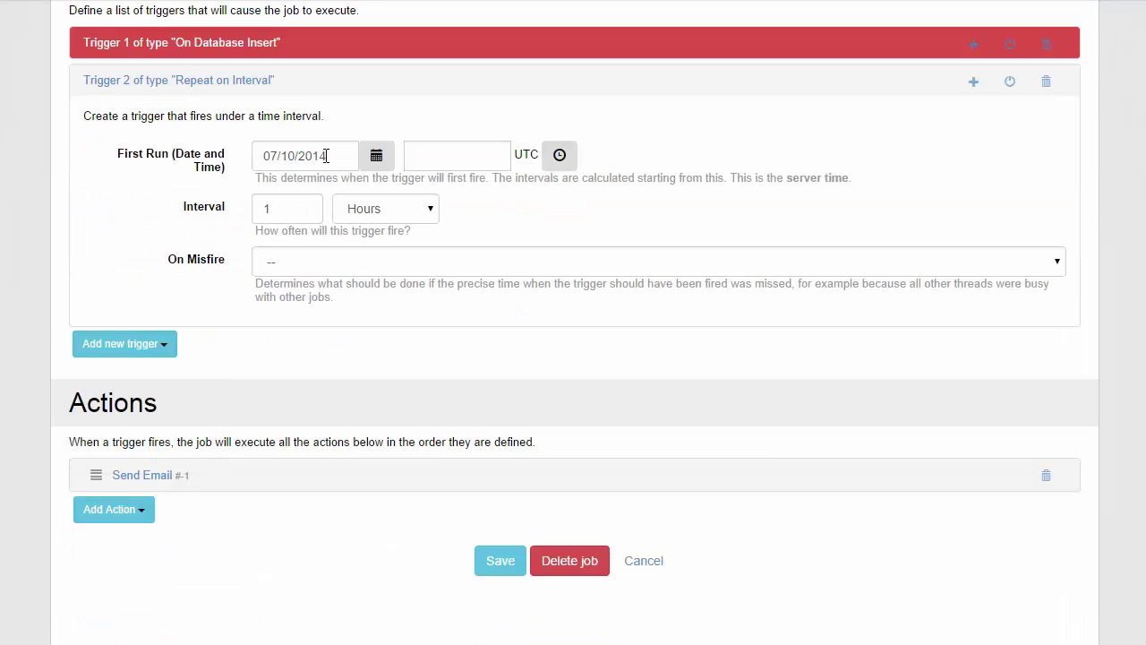
{"action": "left_click", "coordinate": [413, 156]}
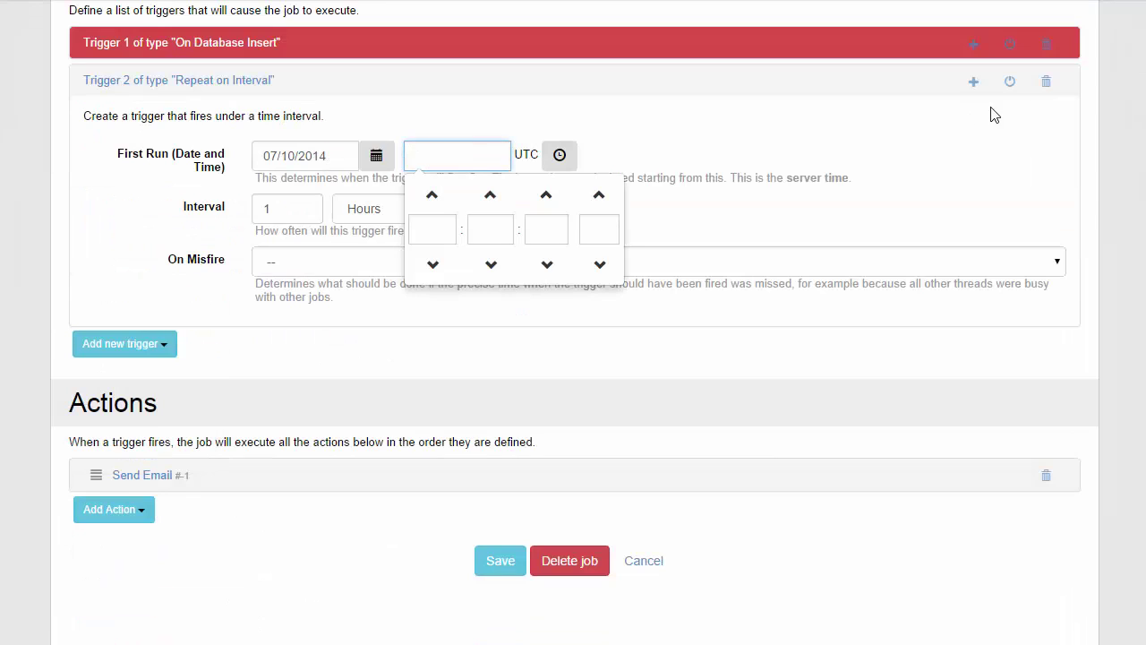
{"action": "left_click", "coordinate": [560, 72]}
{"action": "left_click", "coordinate": [179, 83]}
- Add a Repeat Daily trigger that runs only on Mondays at 12:00:00 AM
{"action": "left_click", "coordinate": [128, 124]}
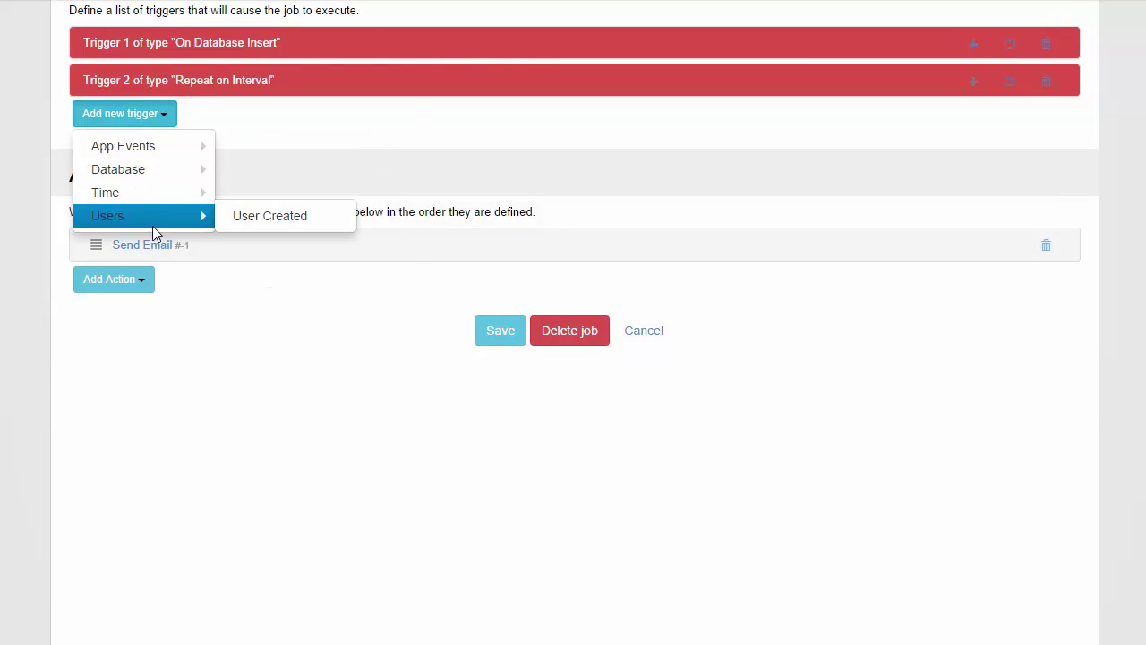
{"action": "mouse_move", "coordinate": [164, 193]}
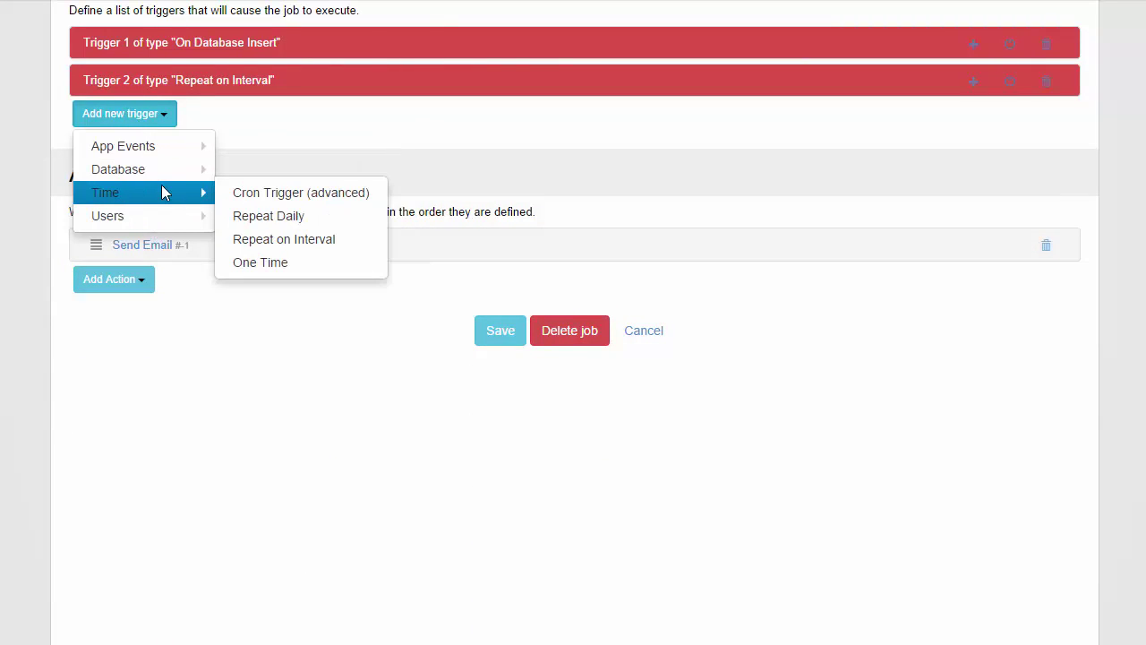
{"action": "left_click", "coordinate": [271, 219]}
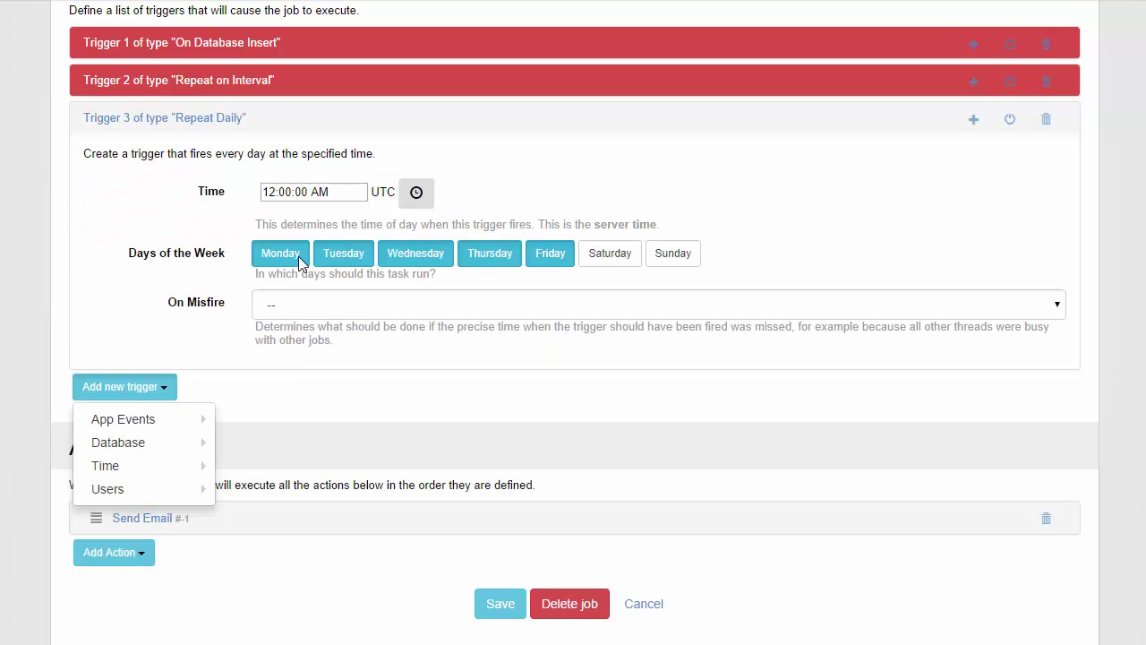
{"action": "left_click", "coordinate": [408, 258]}
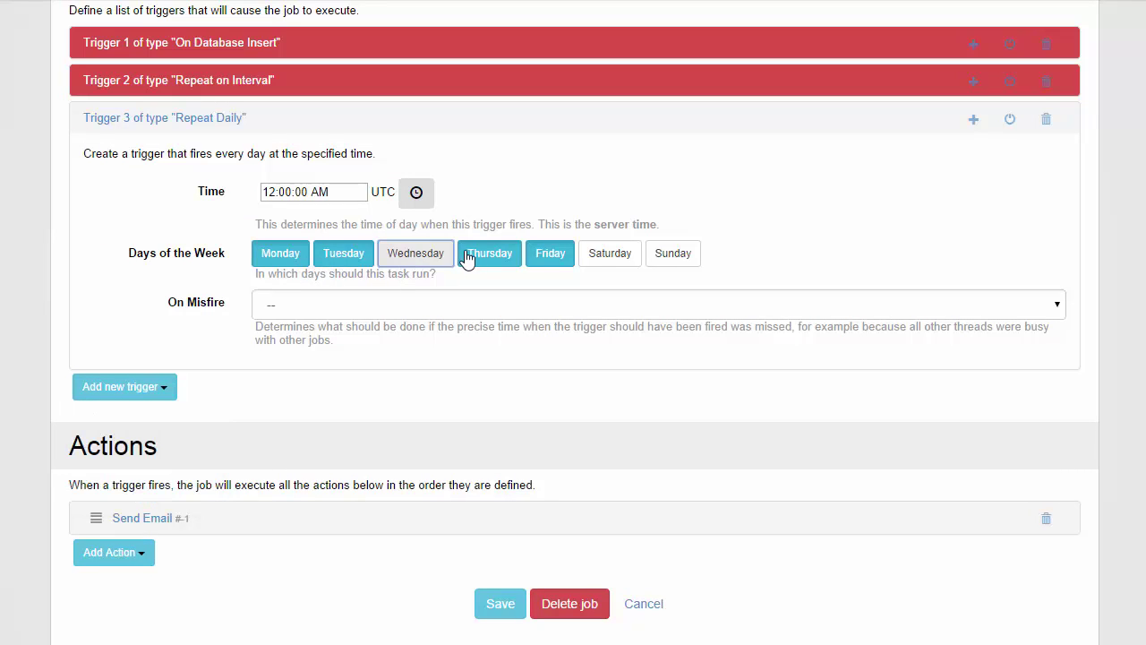
{"action": "left_click", "coordinate": [471, 255]}
{"action": "left_click", "coordinate": [550, 256]}
{"action": "left_click", "coordinate": [347, 254]}
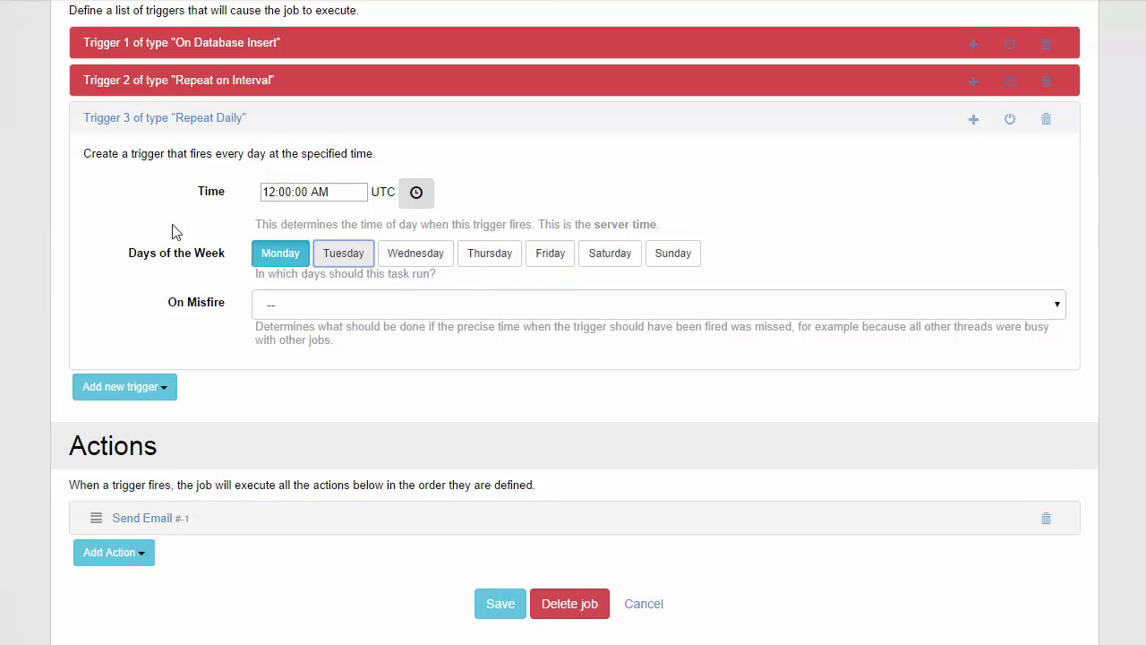
{"action": "left_click", "coordinate": [327, 192]}
{"action": "left_click", "coordinate": [856, 256]}
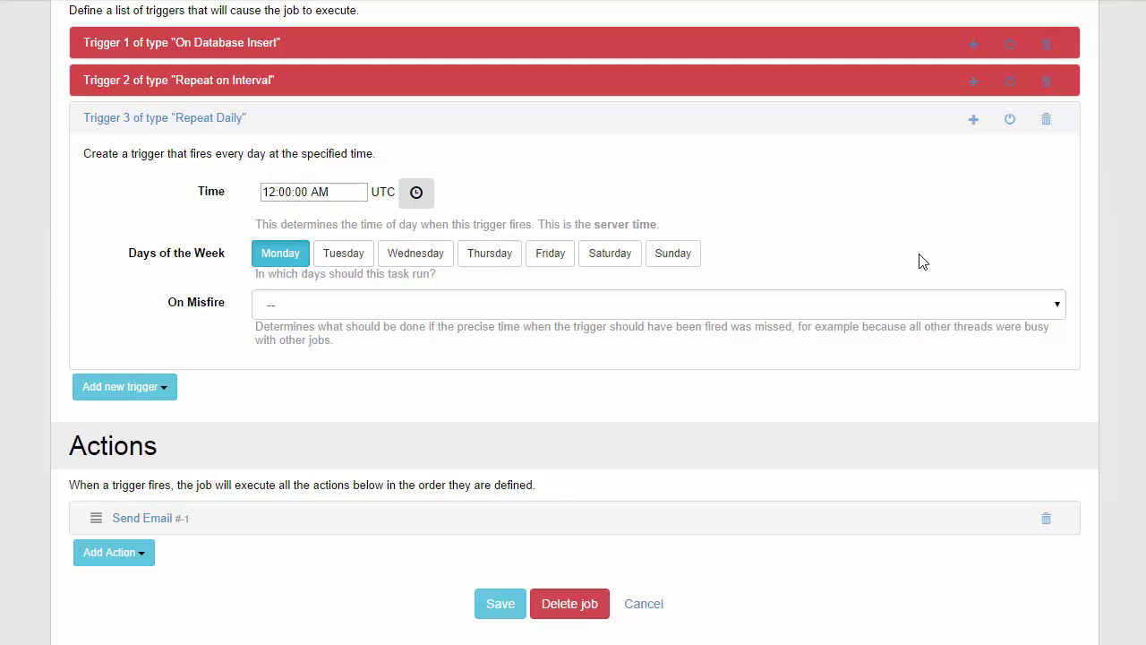
{"action": "left_click", "coordinate": [215, 118]}
- Add a Load Users from SQL action and move it above Send Email
{"action": "left_click", "coordinate": [150, 285]}
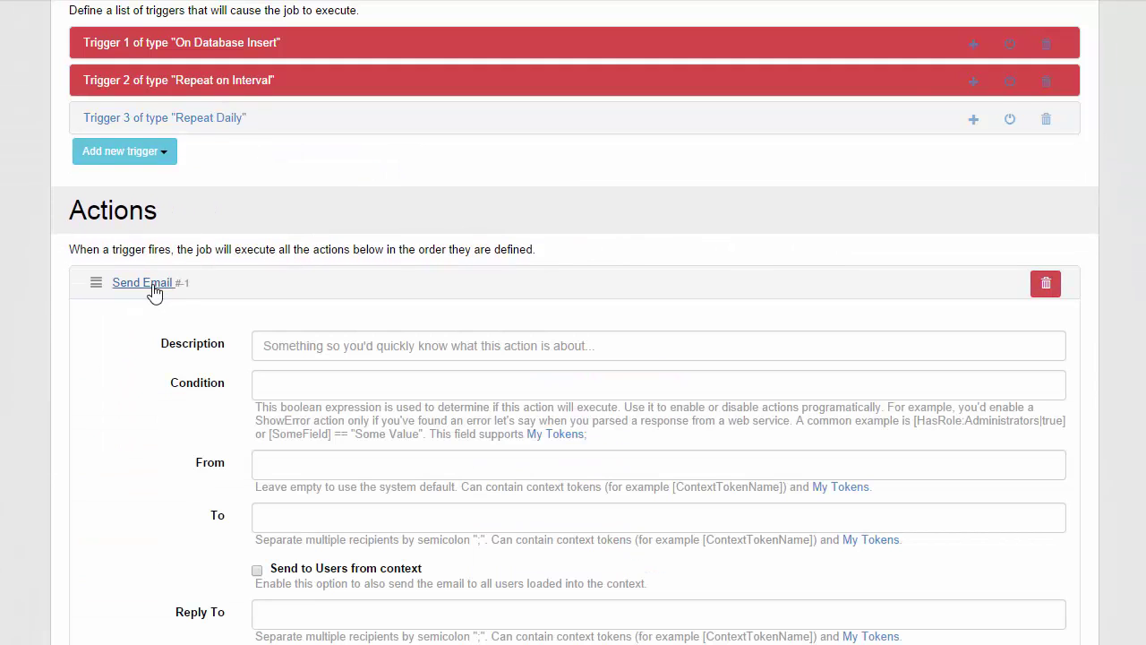
{"action": "left_click", "coordinate": [150, 284]}
{"action": "left_click", "coordinate": [134, 319]}
{"action": "scroll", "coordinate": [134, 331], "scroll_direction": "down", "scroll_amount": 1}
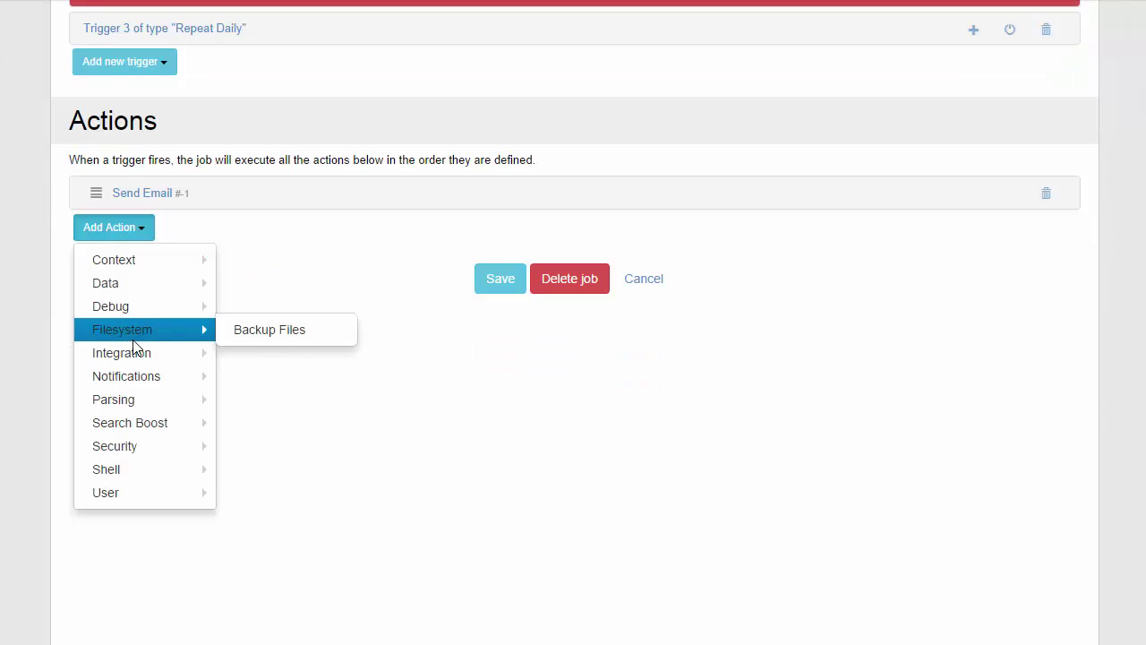
{"action": "mouse_move", "coordinate": [160, 295]}
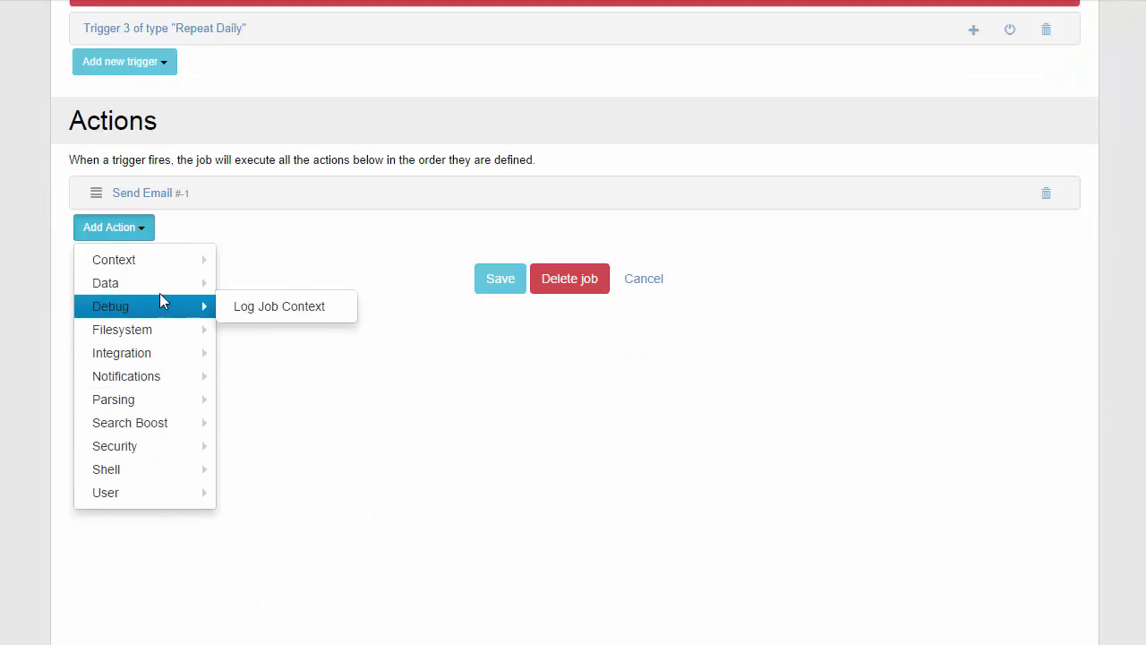
{"action": "mouse_move", "coordinate": [154, 262]}
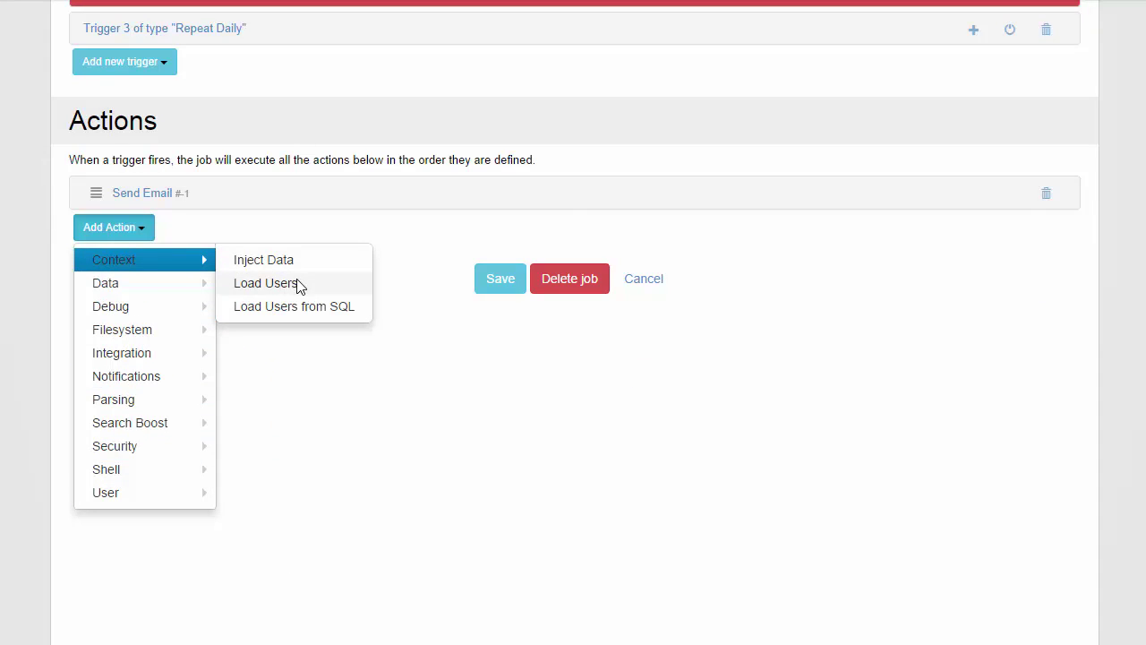
{"action": "left_click", "coordinate": [305, 307]}
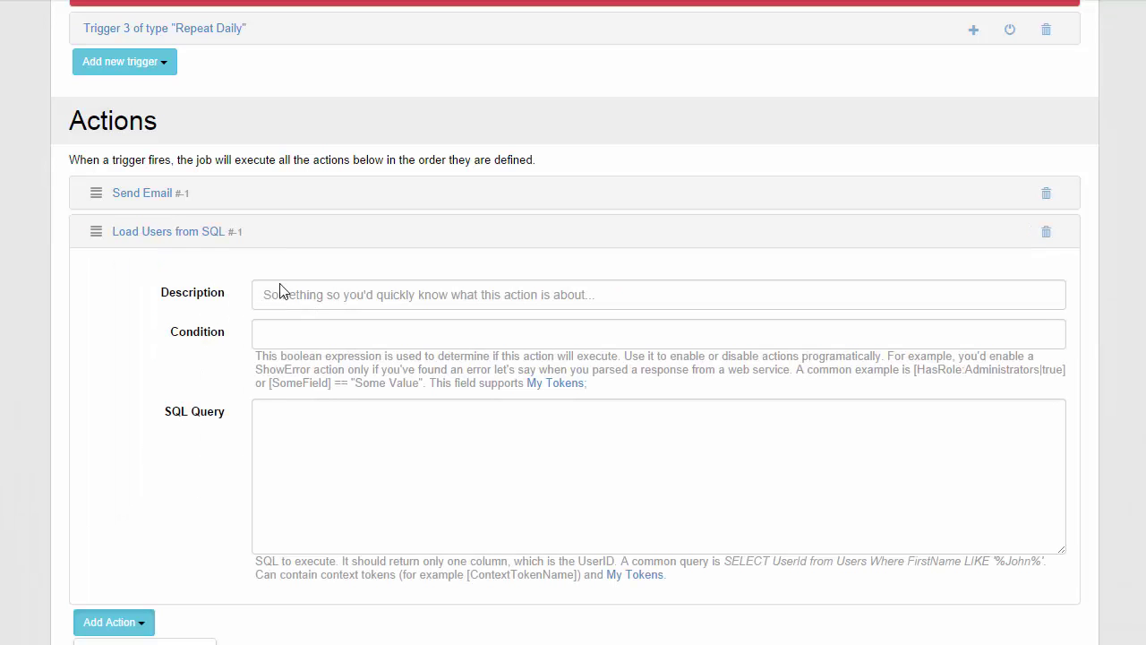
{"action": "left_click_drag", "start_coordinate": [101, 234], "coordinate": [113, 202]}
- Enter the query 'select UserId from Users' and collapse the action
{"action": "left_click", "coordinate": [427, 399]}
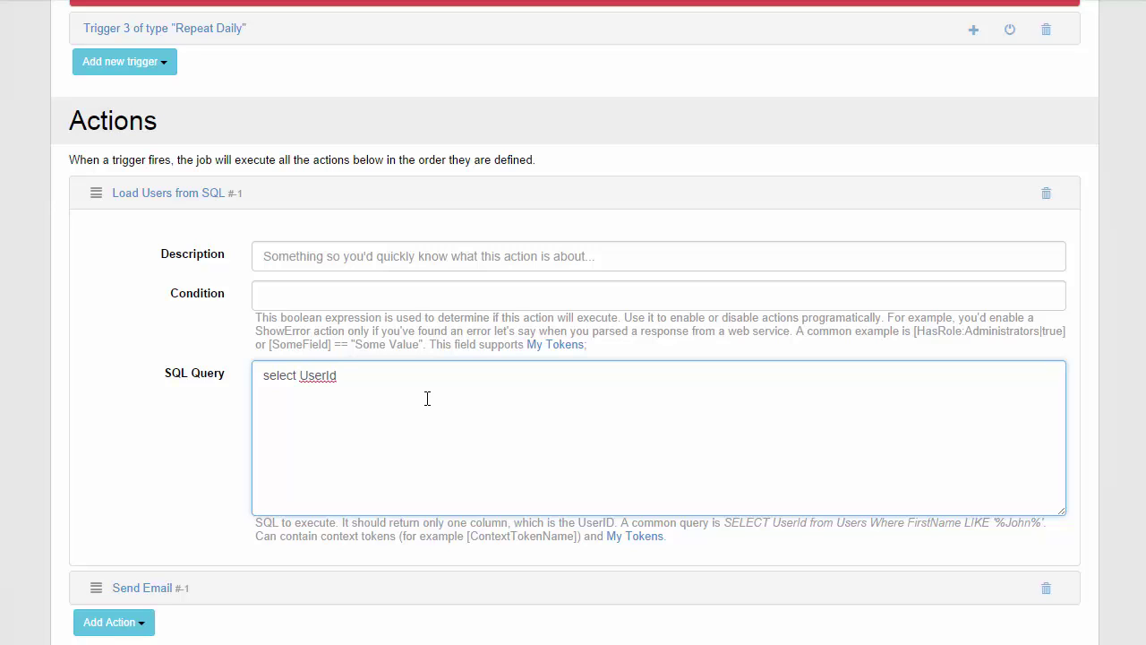
{"action": "type", "text": "om Users"}
{"action": "left_click", "coordinate": [183, 194]}
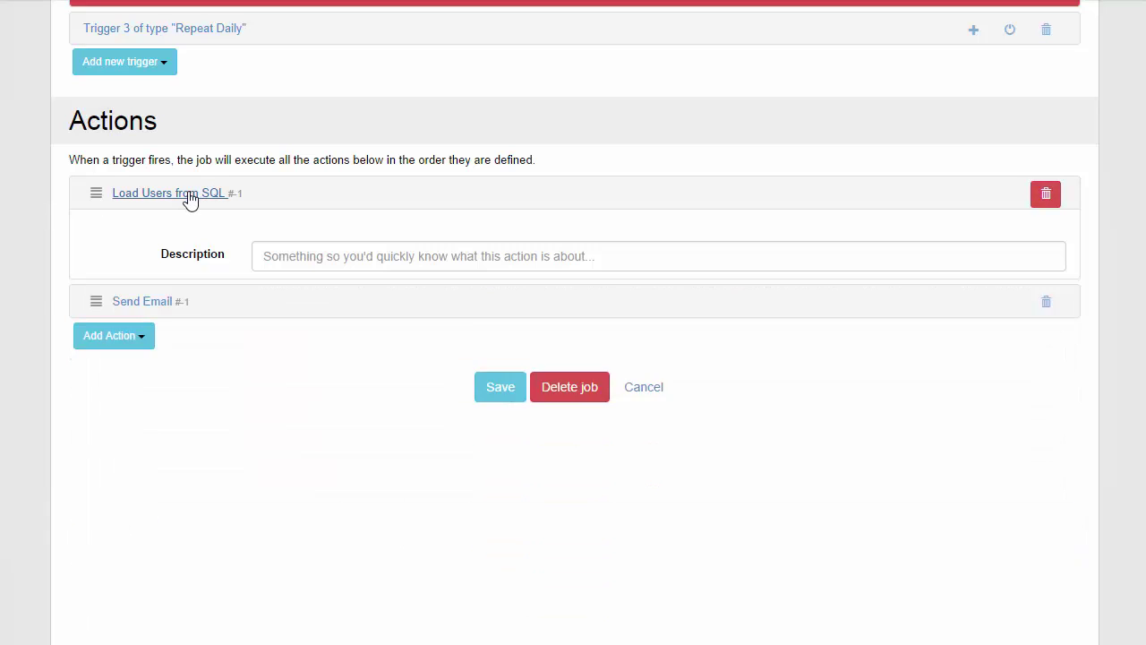
{"action": "left_click", "coordinate": [168, 202]}
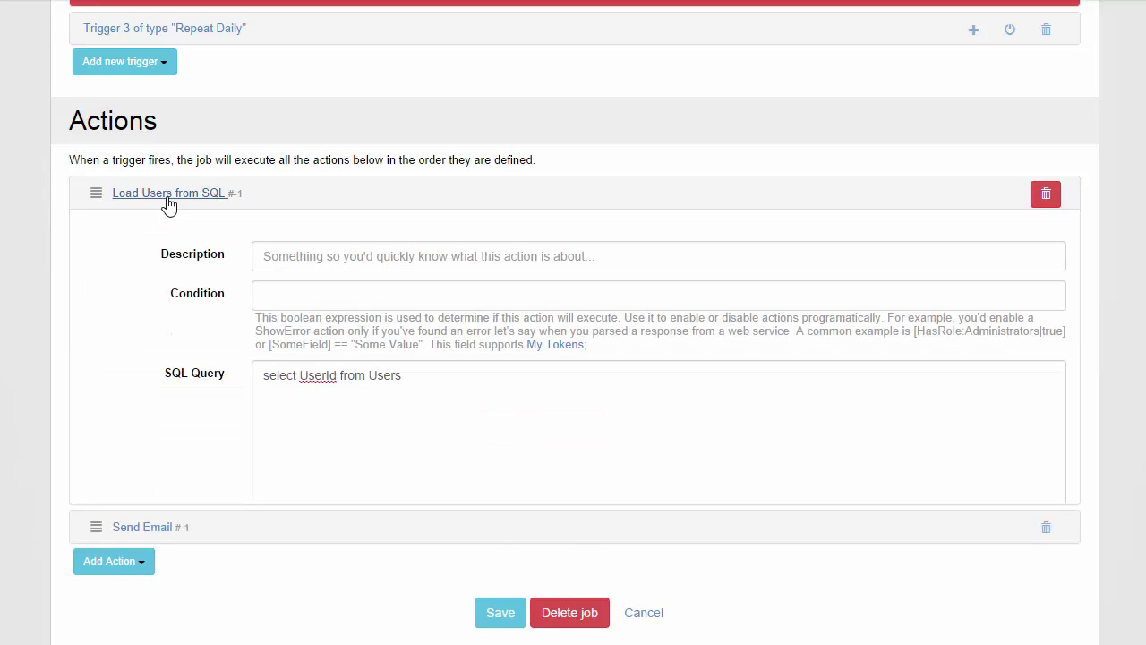
{"action": "left_click", "coordinate": [169, 202]}
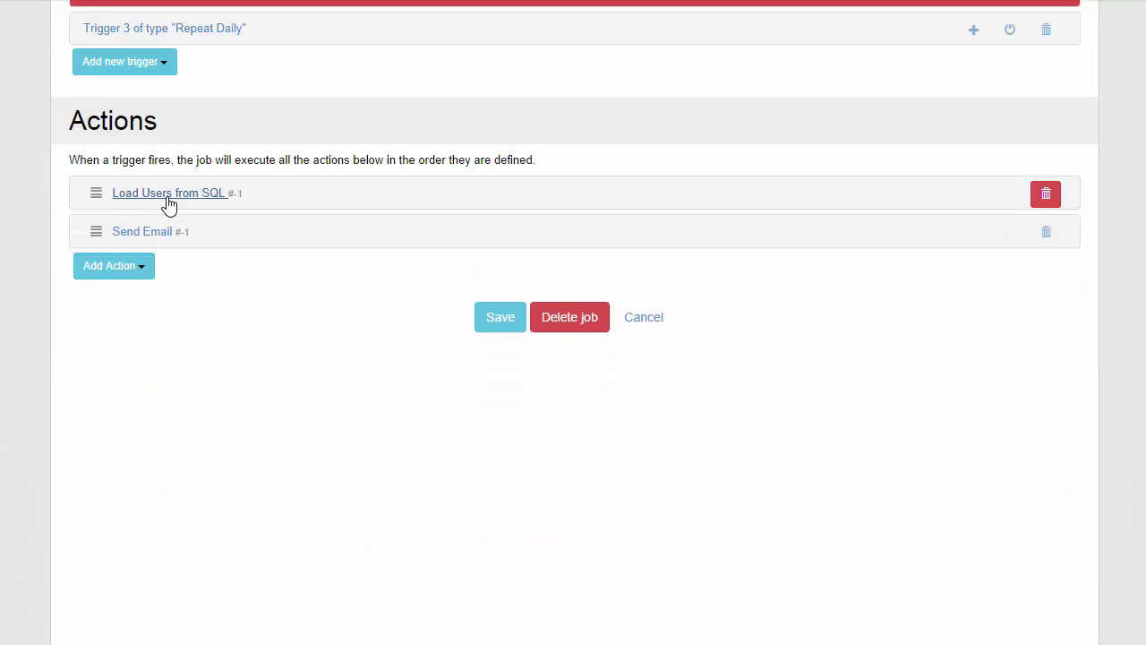
- Set the Send Email sender to the DNN Sharp support e-mail address
{"action": "left_click", "coordinate": [119, 276]}
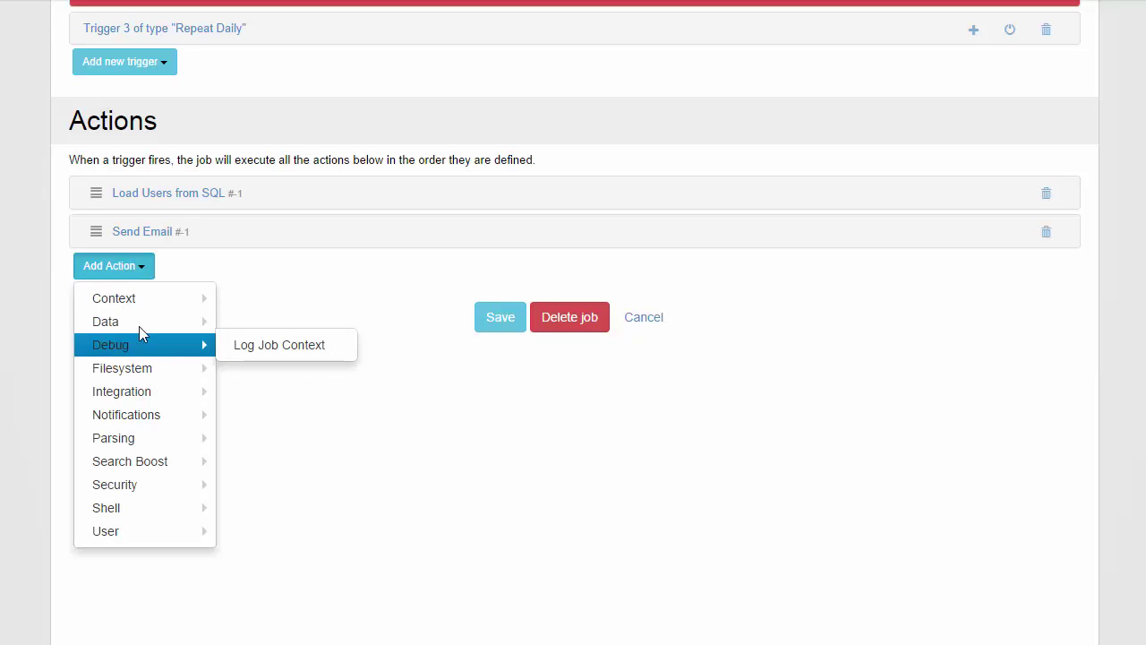
{"action": "mouse_move", "coordinate": [146, 309]}
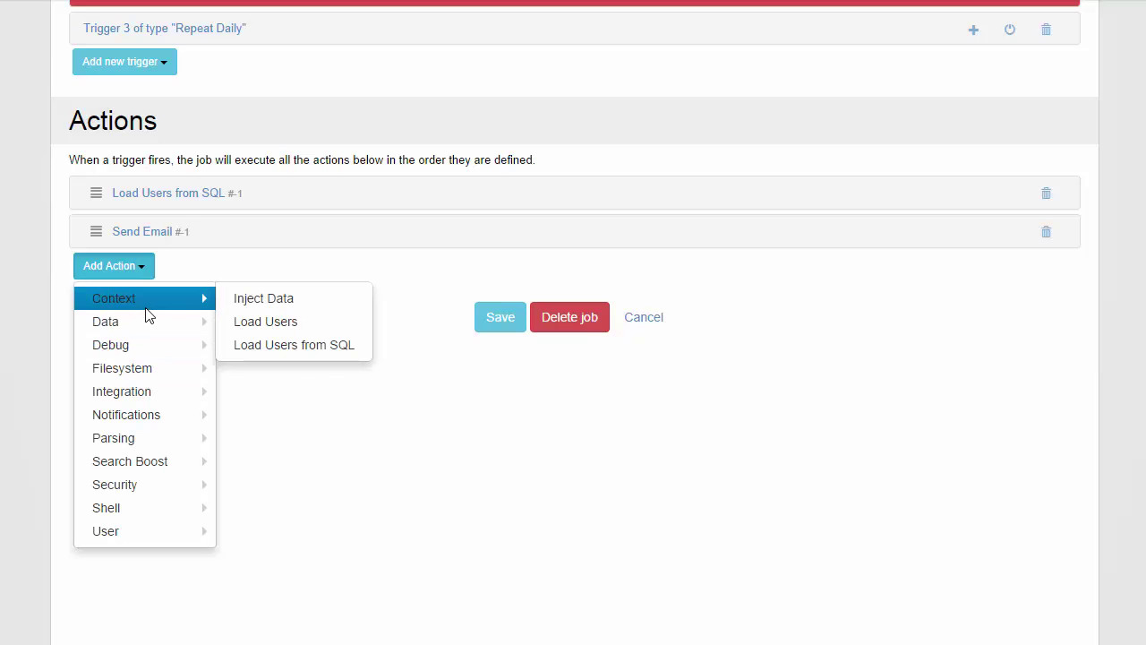
{"action": "left_click", "coordinate": [161, 235]}
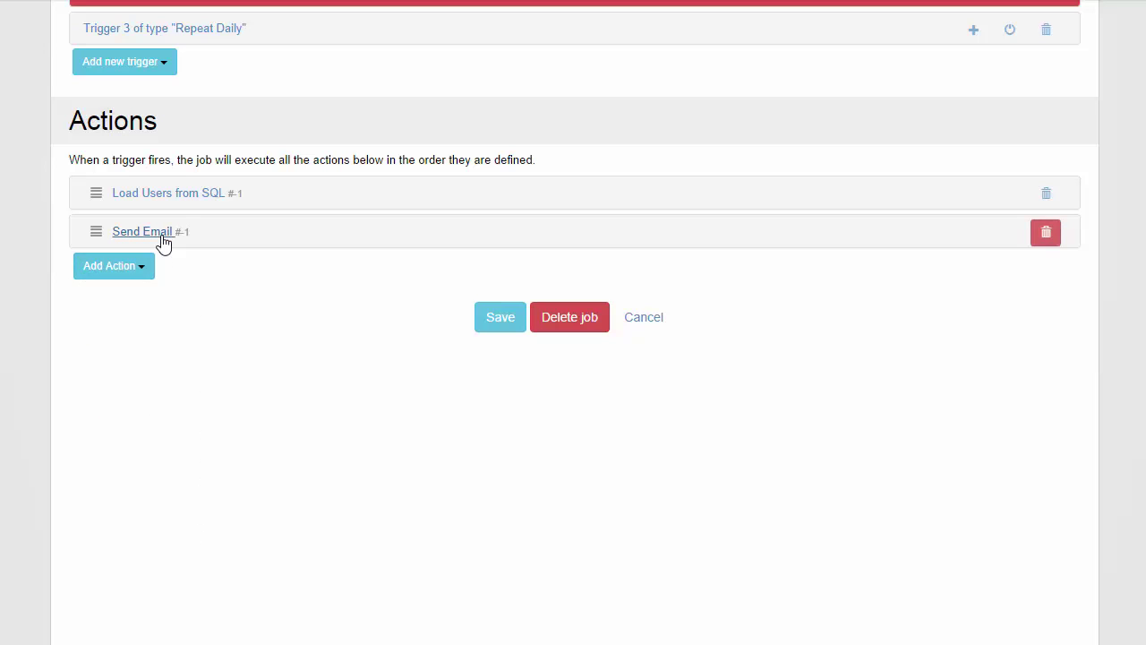
{"action": "scroll", "coordinate": [269, 285], "scroll_direction": "down", "scroll_amount": 2}
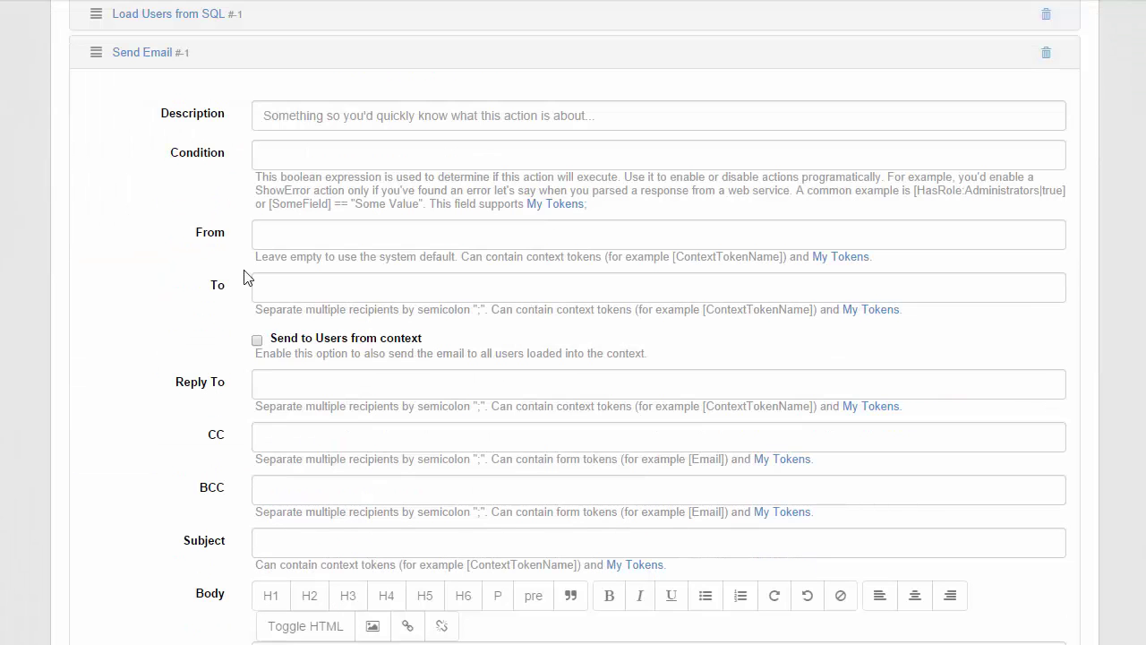
{"action": "left_click", "coordinate": [298, 244]}
{"action": "scroll", "coordinate": [283, 333], "scroll_direction": "up", "scroll_amount": 1}
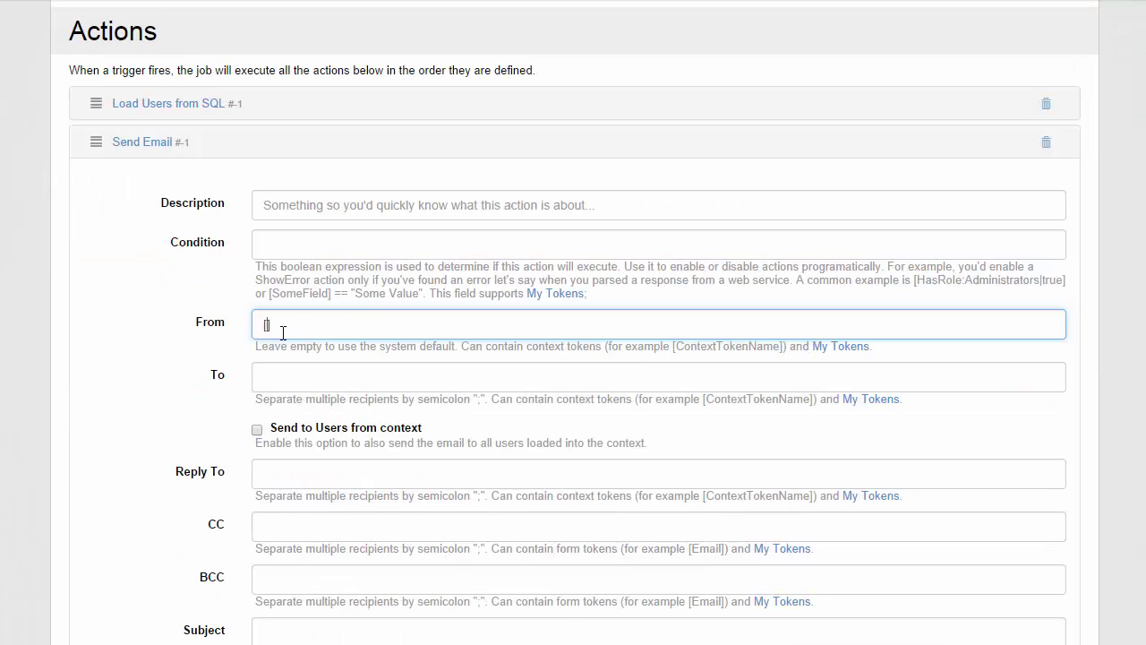
{"action": "key", "text": "Tab"}
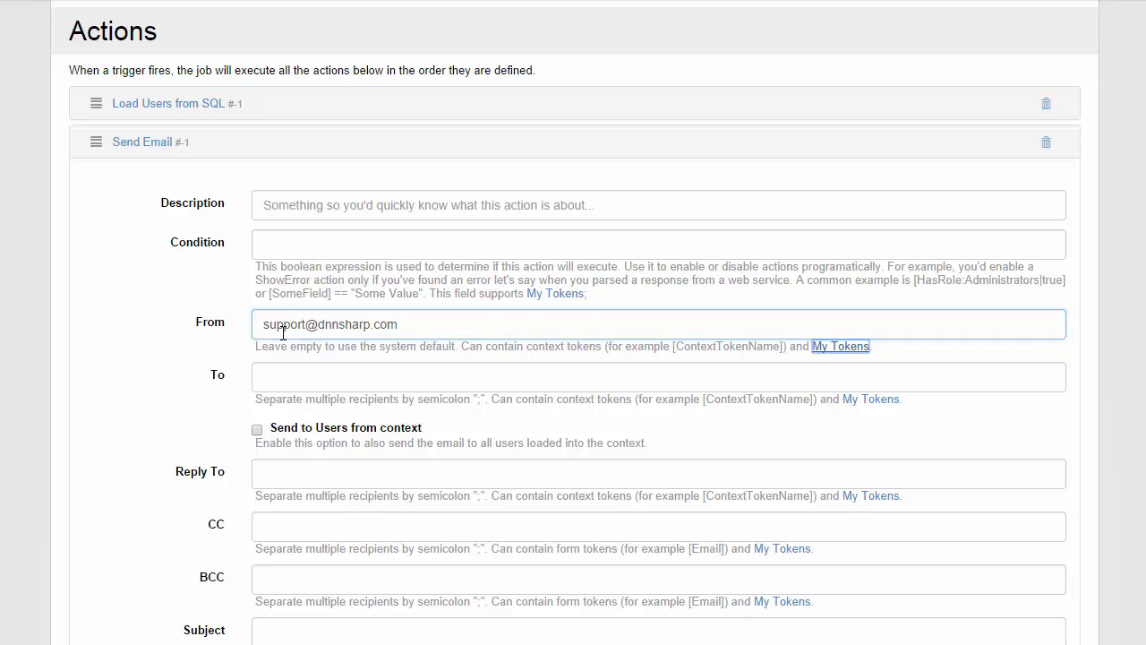
- Set the email recipient to the [User:Email] token
{"action": "key", "text": "Tab"}
{"action": "type", "text": "["}
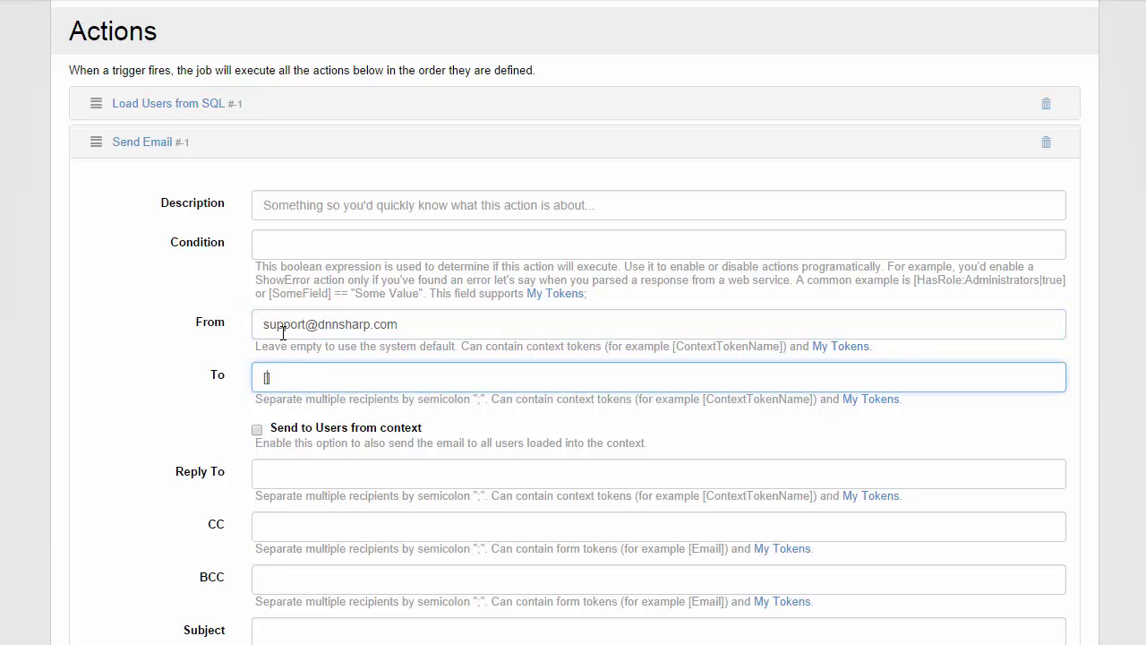
{"action": "type", "text": "User:email"}
{"action": "key", "text": "ctrl+a"}
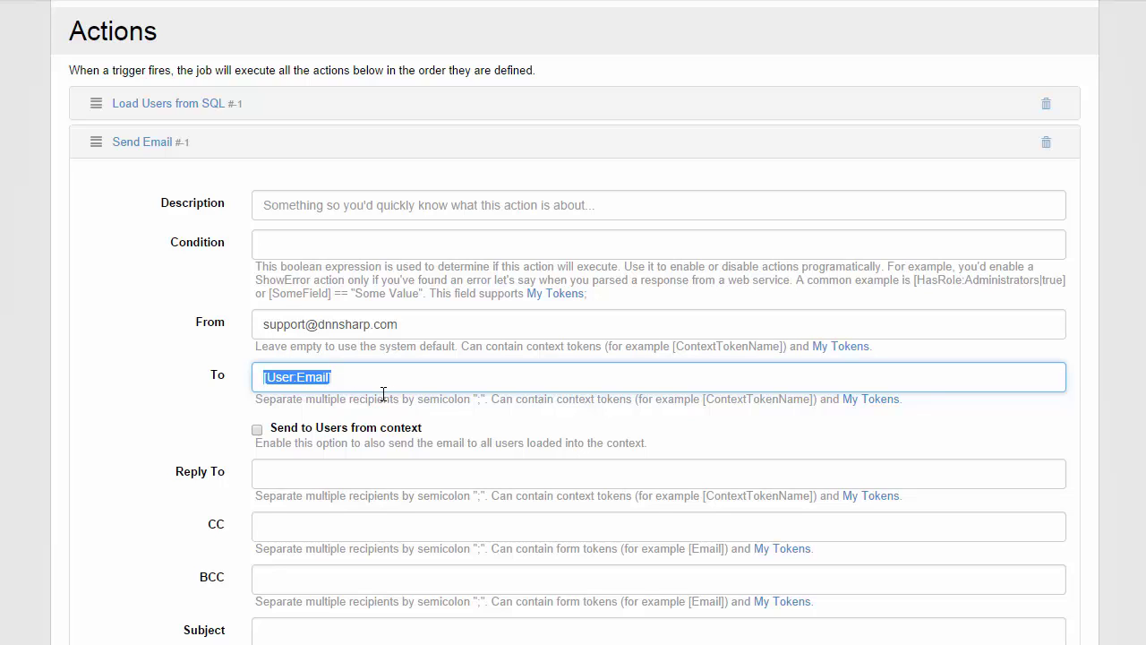
{"action": "left_click_drag", "start_coordinate": [354, 383], "coordinate": [262, 382]}
{"action": "left_click", "coordinate": [355, 375]}
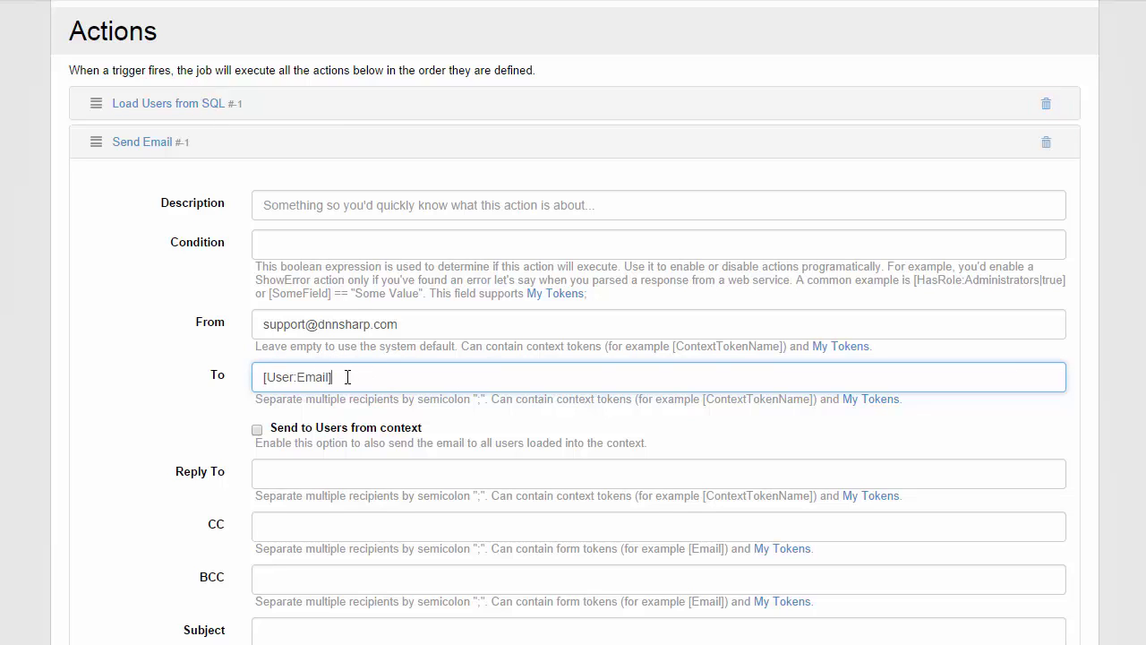
{"action": "left_click_drag", "start_coordinate": [348, 377], "coordinate": [205, 375]}
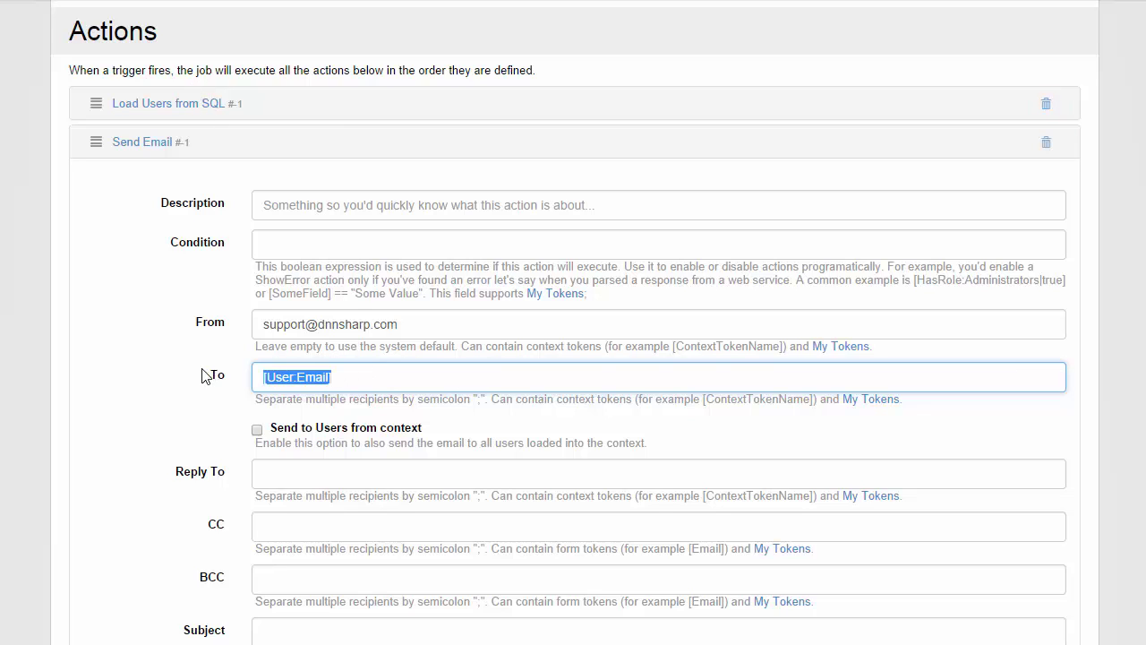
- Review the 'select UserId from Users' query in Load Users from SQL
{"action": "left_click", "coordinate": [175, 106]}
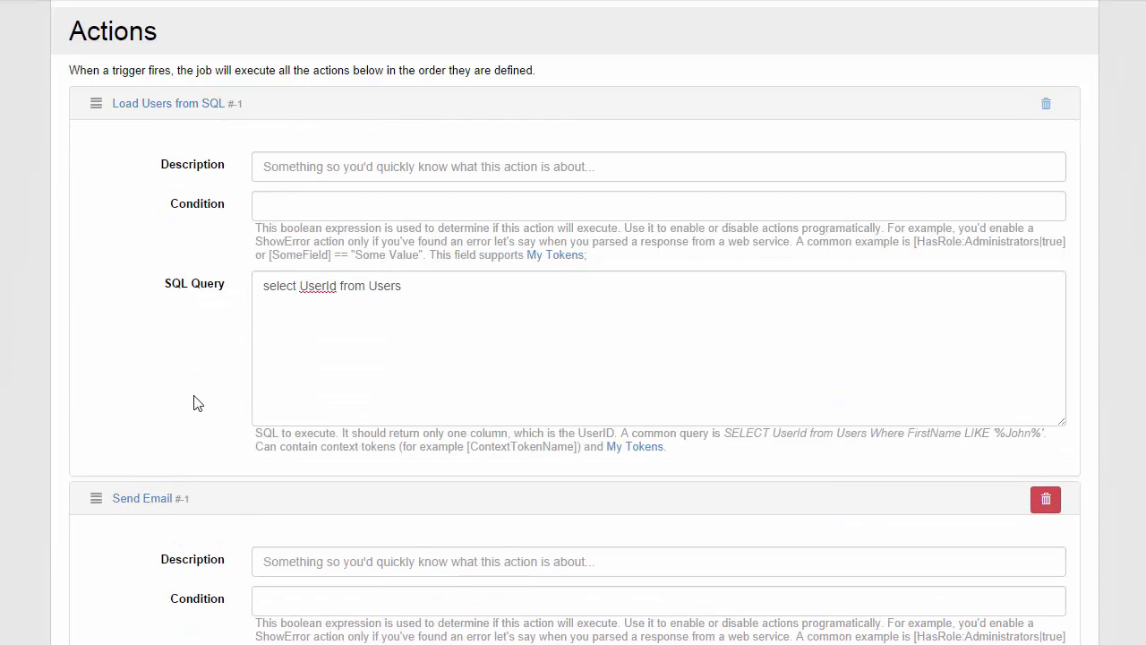
{"action": "left_click_drag", "start_coordinate": [534, 300], "coordinate": [207, 268]}
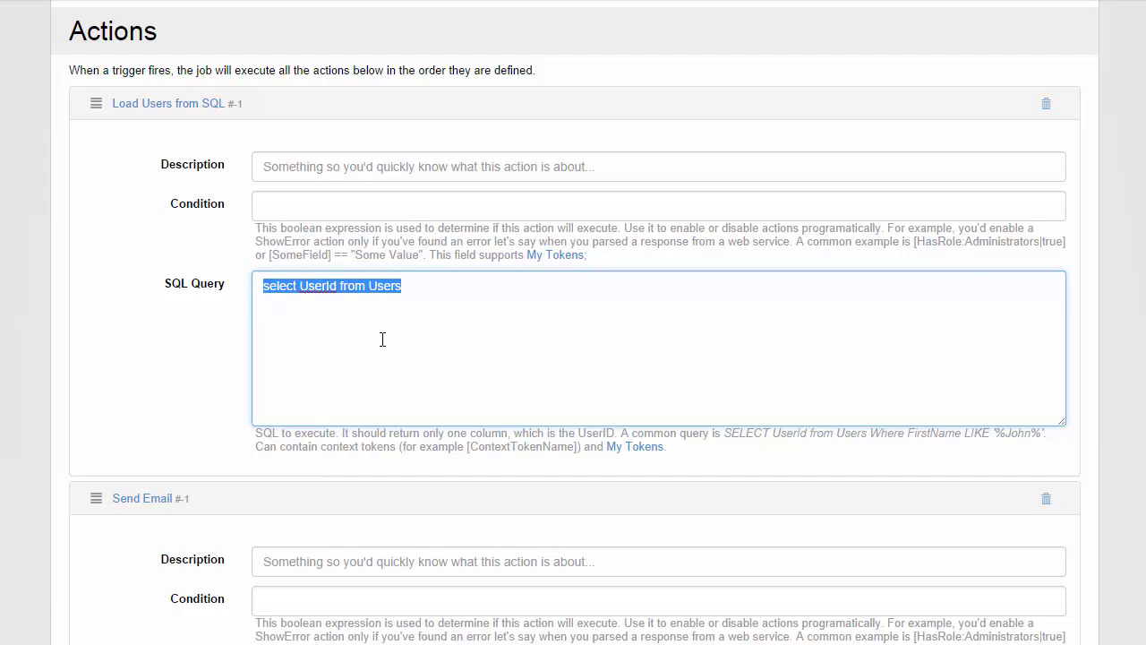
{"action": "left_click", "coordinate": [200, 111]}
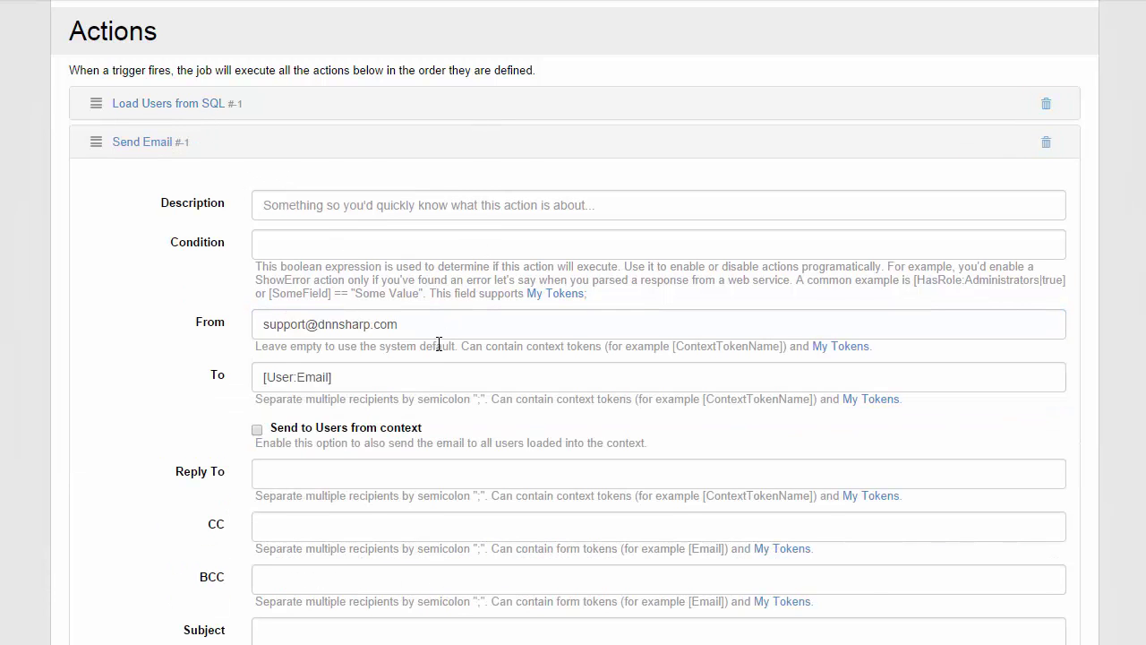
- Set the email subject to 'New blog articles last weeek'
{"action": "scroll", "coordinate": [367, 287], "scroll_direction": "down", "scroll_amount": 2}
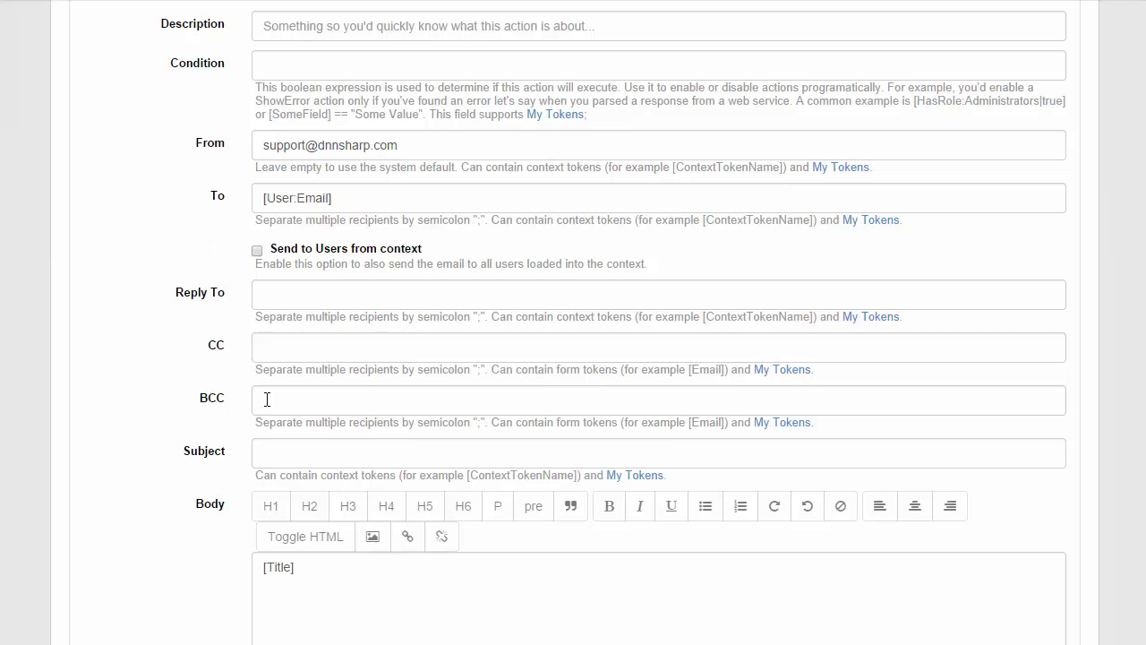
{"action": "left_click", "coordinate": [301, 198]}
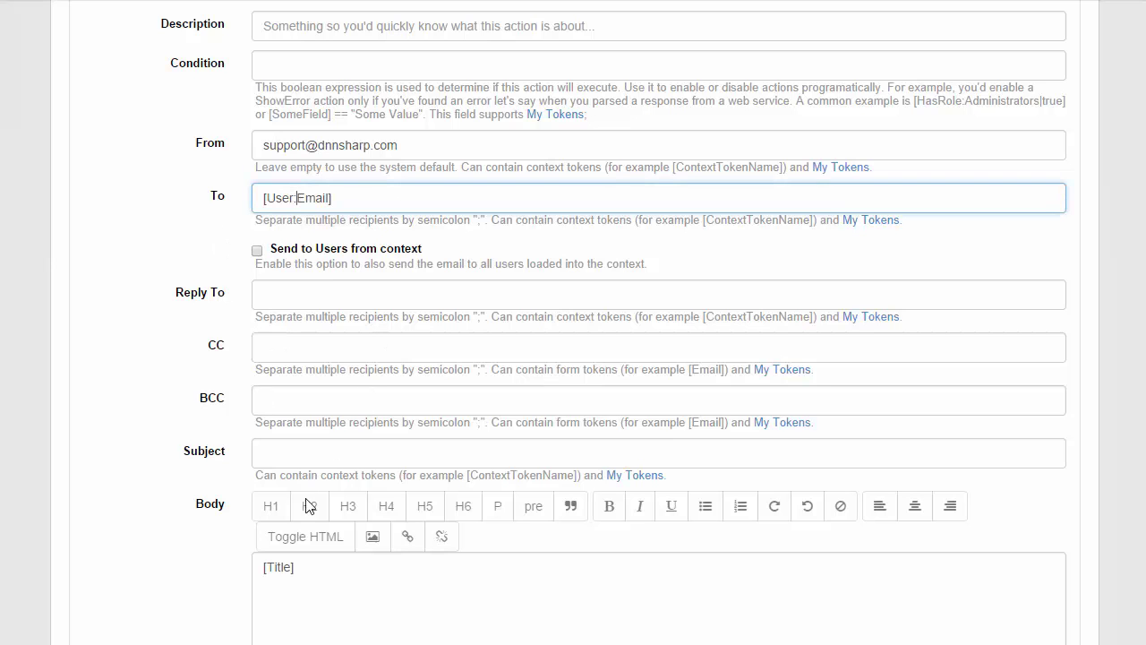
{"action": "left_click", "coordinate": [286, 457]}
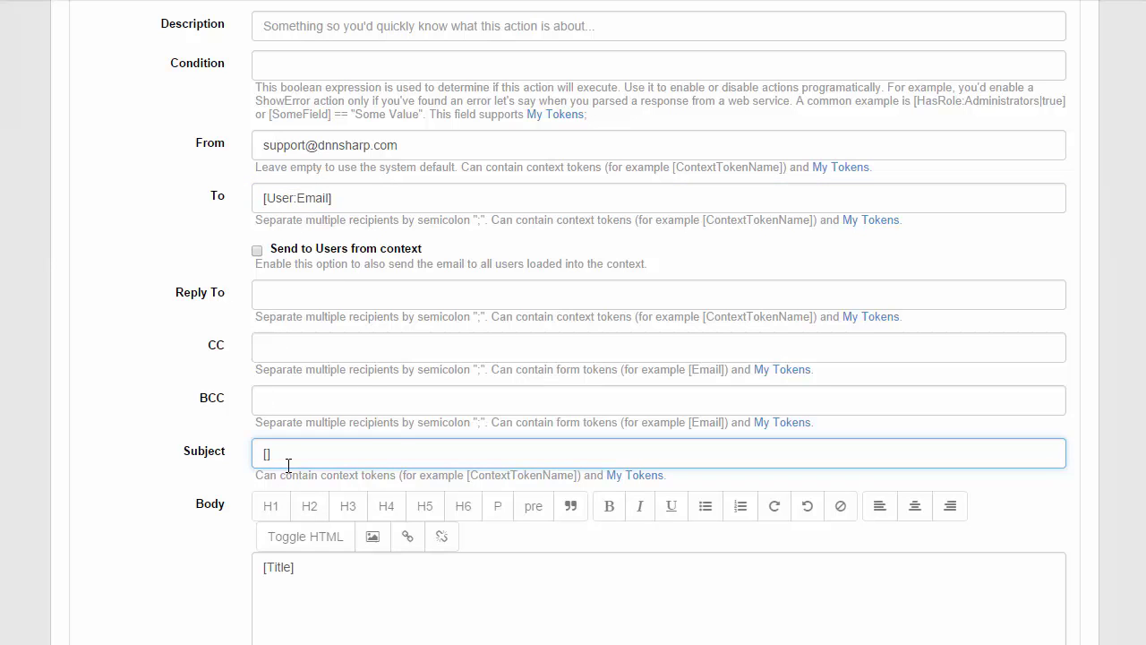
{"action": "scroll", "coordinate": [288, 465], "scroll_direction": "up", "scroll_amount": 2}
{"action": "scroll", "coordinate": [286, 458], "scroll_direction": "down", "scroll_amount": 2}
{"action": "type", "text": "News"}
{"action": "type", "text": "blog "}
{"action": "type", "text": "articles this w"}
{"action": "key", "text": "BackSpace"}
{"action": "type", "text": "ek"}
{"action": "key", "text": "BackSpace"}
{"action": "key", "text": "BackSpace"}
{"action": "key", "text": "BackSpace"}
{"action": "key", "text": "BackSpace"}
{"action": "key", "text": "BackSpace"}
{"action": "key", "text": "BackSpace"}
{"action": "key", "text": "BackSpace"}
{"action": "key", "text": "BackSpace"}
{"action": "key", "text": "BackSpace"}
{"action": "key", "text": "BackSpace"}
{"action": "key", "text": "BackSpace"}
{"action": "key", "text": "BackSpace"}
{"action": "key", "text": "BackSpace"}
{"action": "key", "text": "BackSpace"}
{"action": "key", "text": "BackSpace"}
{"action": "key", "text": "BackSpace"}
{"action": "key", "text": "BackSpace"}
{"action": "key", "text": "BackSpace"}
{"action": "type", "text": "articles last weeek"}
- Clear the [Title] placeholder from the email body
{"action": "scroll", "coordinate": [347, 480], "scroll_direction": "down", "scroll_amount": 1}
{"action": "left_click", "coordinate": [356, 526]}
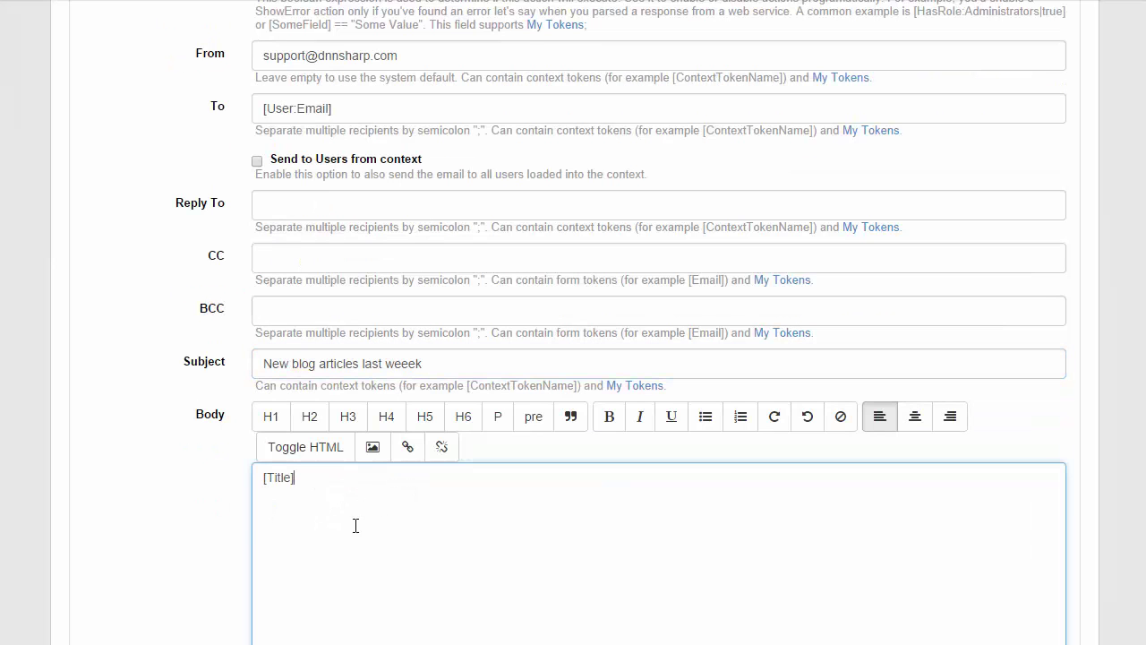
{"action": "key", "text": "ctrl+a"}
{"action": "key", "text": "BackSpace"}
- Inspect the top-5 articles results, selecting the titles and the fifth article's Url
{"action": "scroll", "coordinate": [397, 563], "scroll_direction": "down", "scroll_amount": 2}
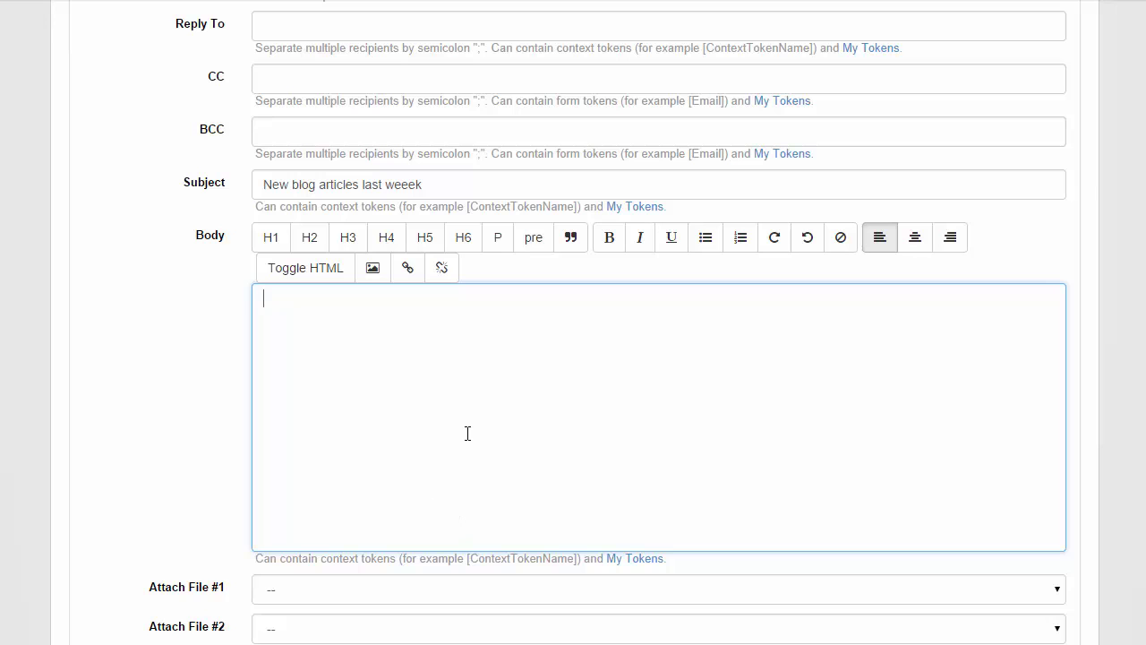
{"action": "scroll", "coordinate": [205, 221], "scroll_direction": "up", "scroll_amount": 6}
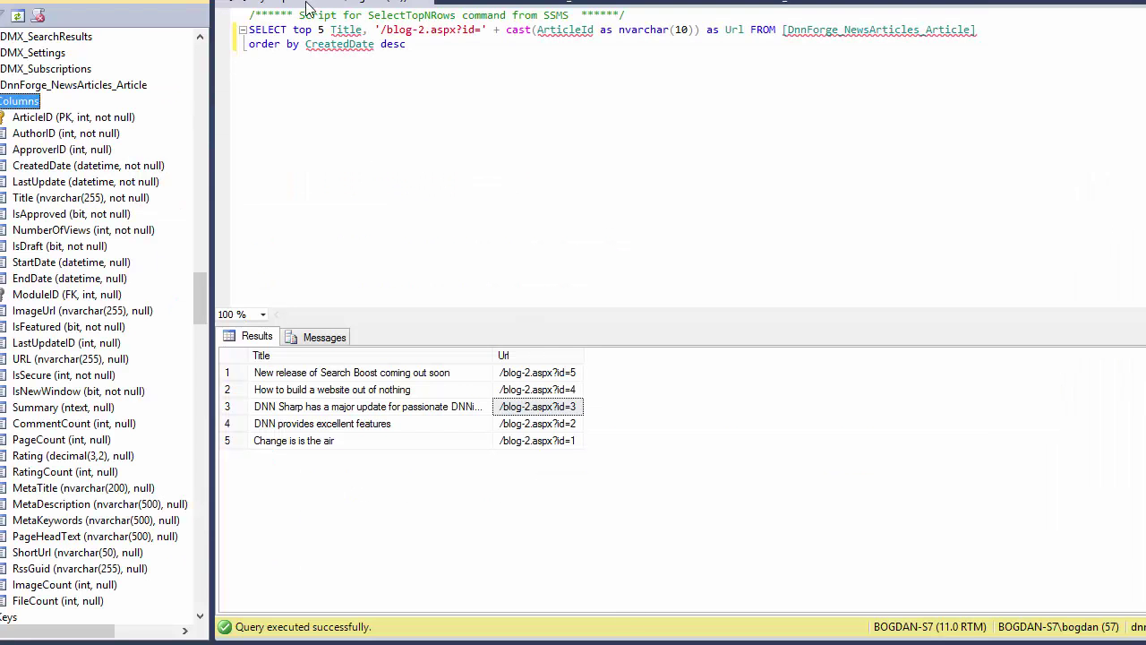
{"action": "left_click_drag", "start_coordinate": [317, 376], "coordinate": [526, 415]}
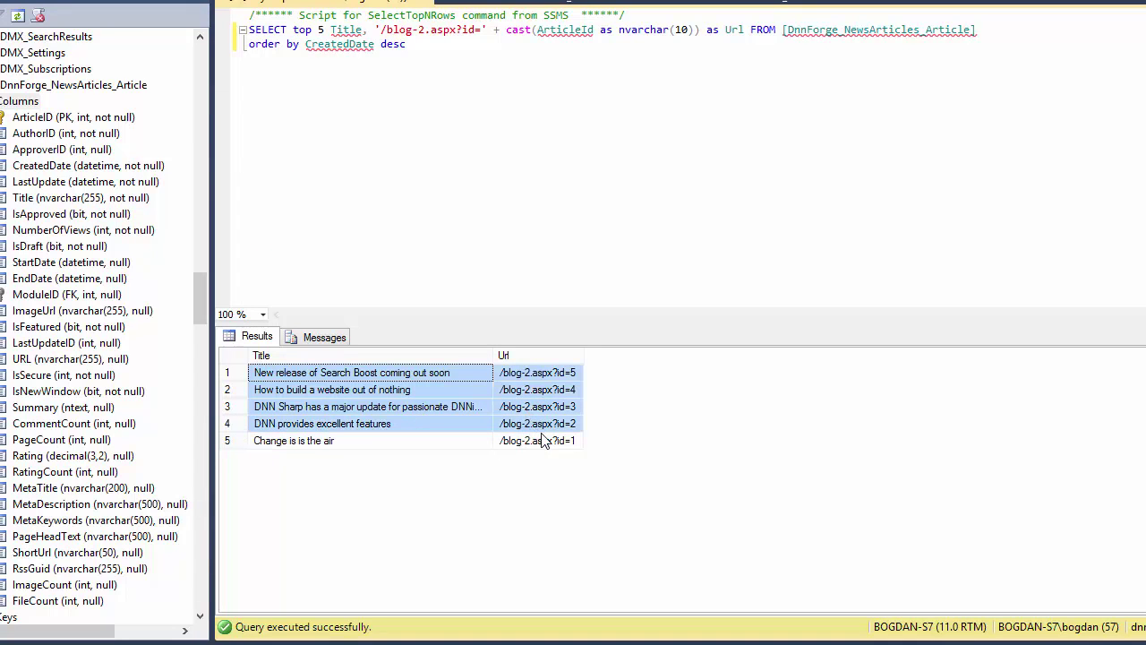
{"action": "left_click", "coordinate": [548, 444]}
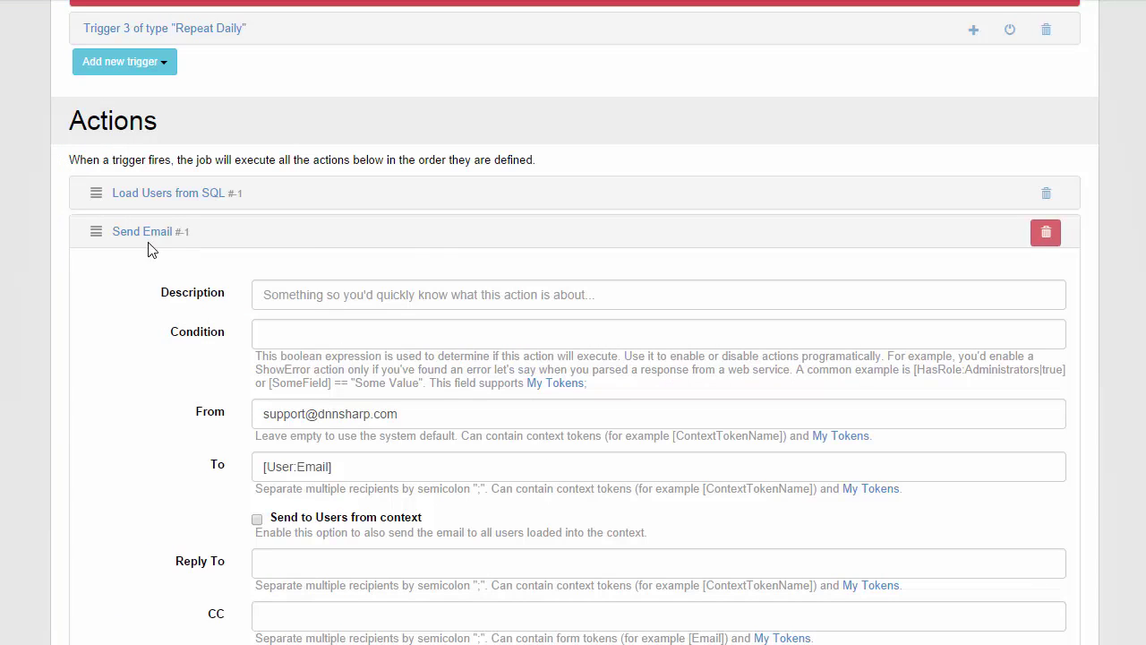
- Add a Run SQL Query action containing the pasted top-5 latest articles query
{"action": "left_click", "coordinate": [145, 232]}
{"action": "left_click", "coordinate": [147, 274]}
{"action": "mouse_move", "coordinate": [146, 332]}
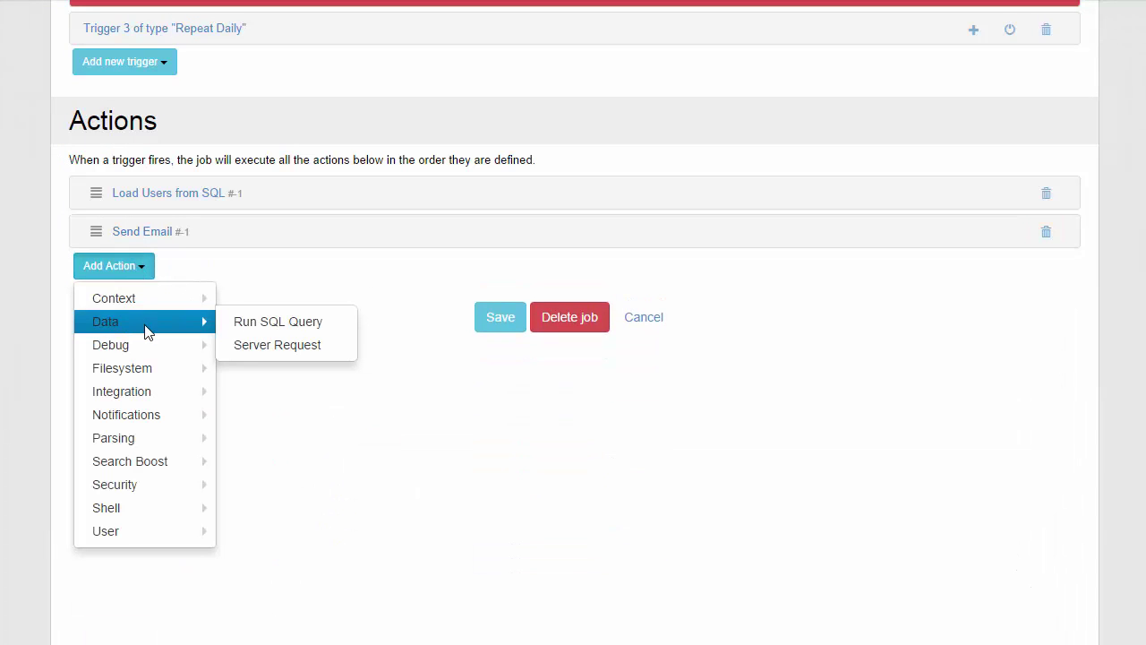
{"action": "left_click", "coordinate": [269, 324]}
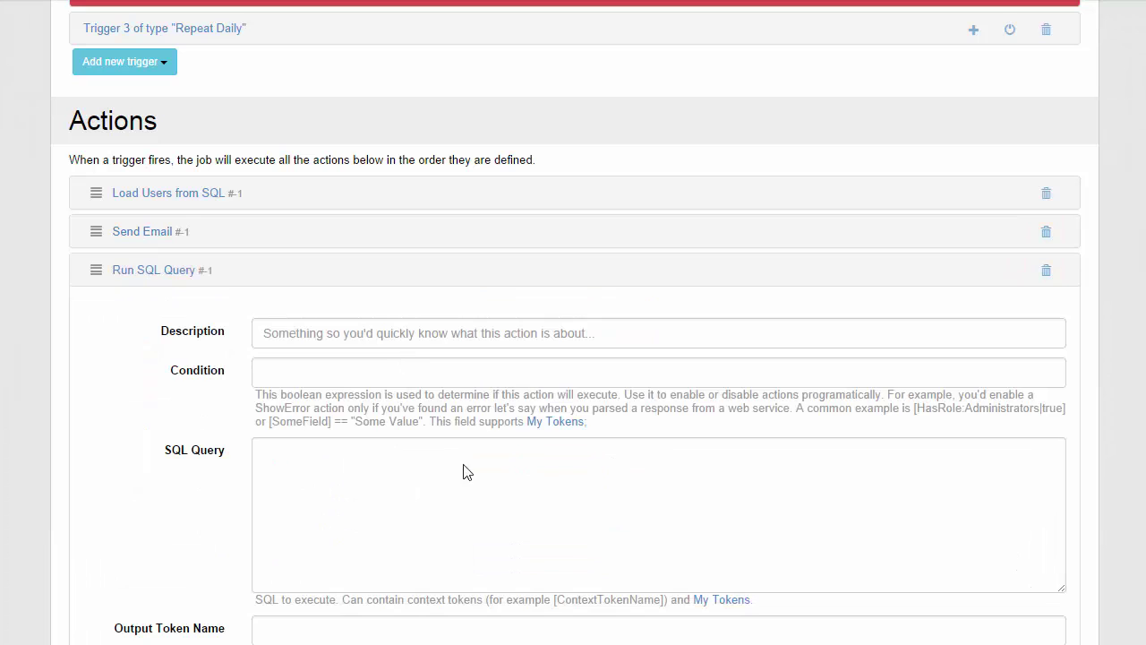
{"action": "left_click", "coordinate": [401, 500]}
{"action": "type", "text": "SELECT top 5 Title, '/blog-2.aspx?id=' + cast(ArticleId as nvarchar(10)) as Url FROM [DnnForge_NewsArticles_Article] order by CreatedDate desc"}
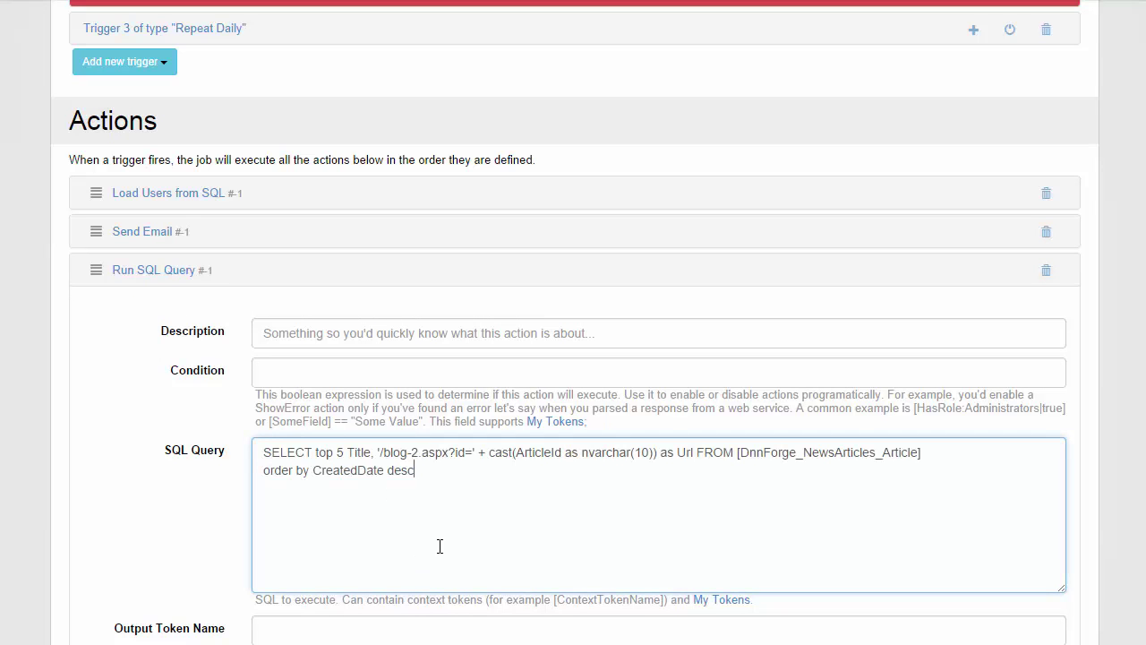
- Name the query's output token HtmlBody and collapse the action
{"action": "scroll", "coordinate": [354, 577], "scroll_direction": "down", "scroll_amount": 1}
{"action": "left_click", "coordinate": [311, 532]}
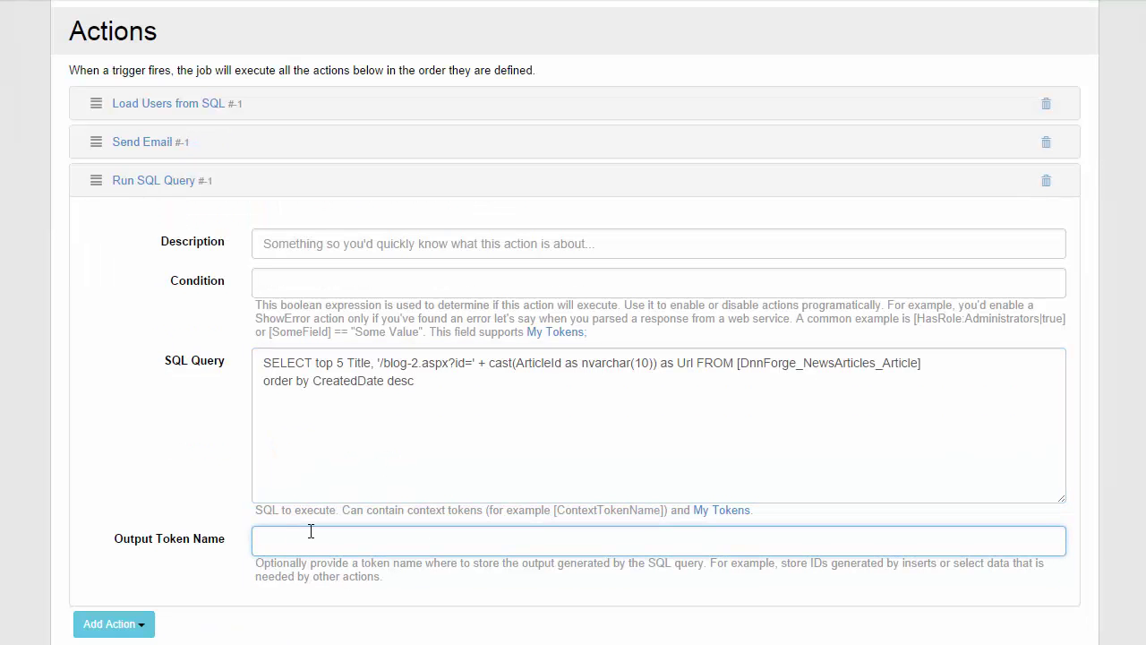
{"action": "type", "text": "HtmlBody"}
{"action": "left_click_drag", "start_coordinate": [337, 546], "coordinate": [44, 534]}
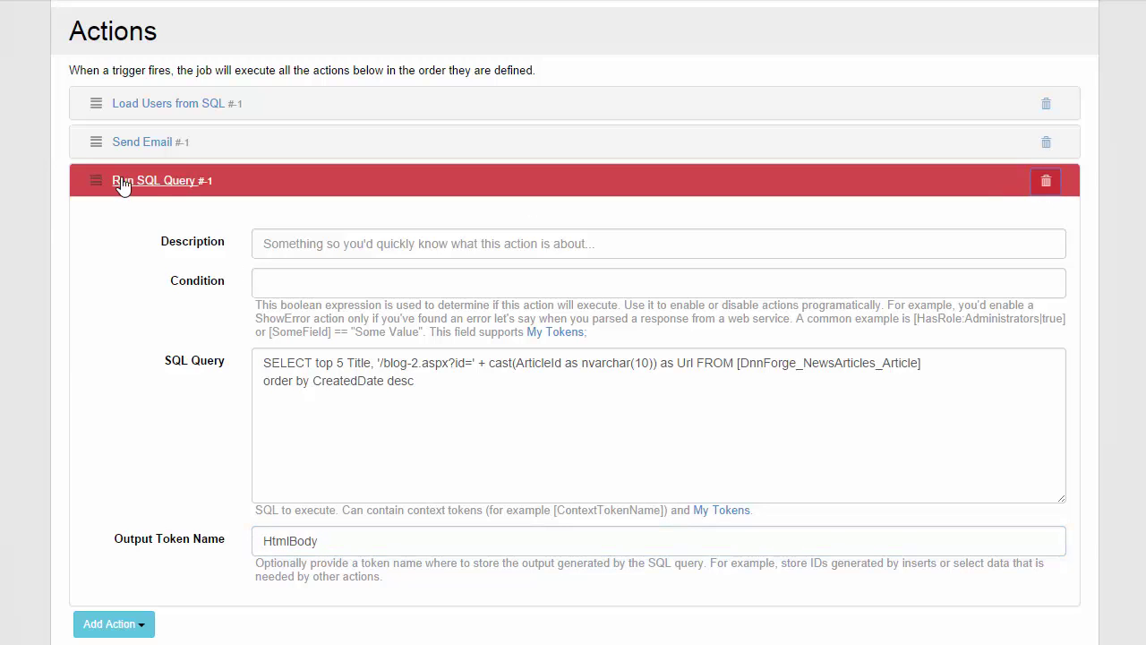
{"action": "left_click", "coordinate": [237, 175]}
{"action": "left_click", "coordinate": [160, 179]}
{"action": "left_click", "coordinate": [173, 184]}
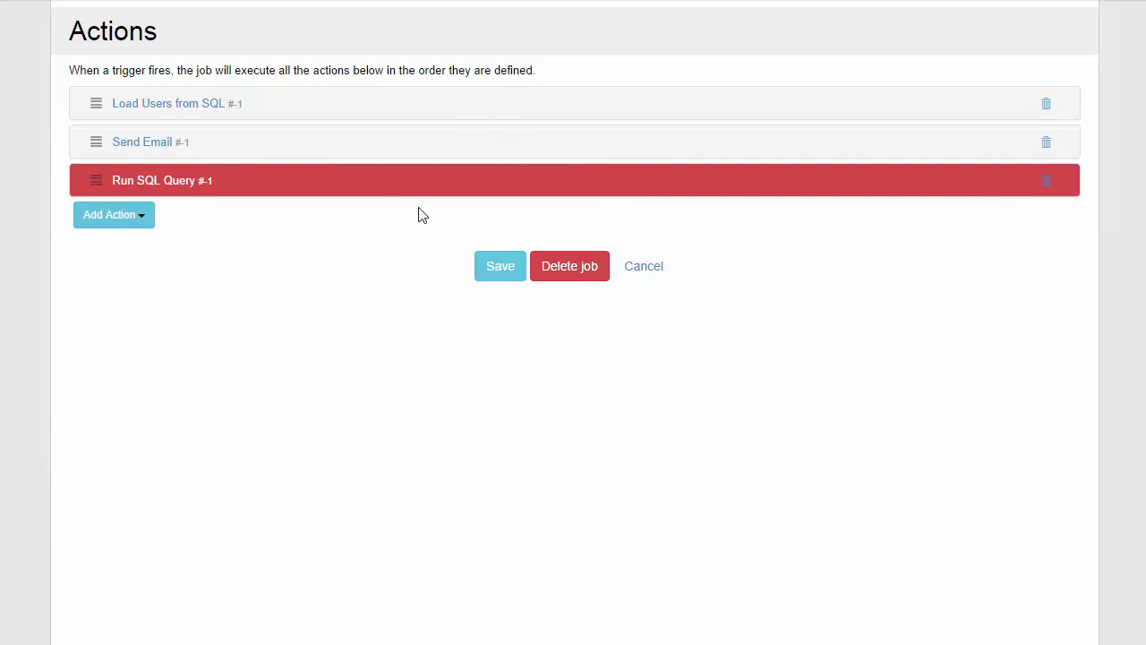
- Start a new token in the My namespace named LatestArticleDb, with Database as its source
{"action": "mouse_move", "coordinate": [160, 80]}
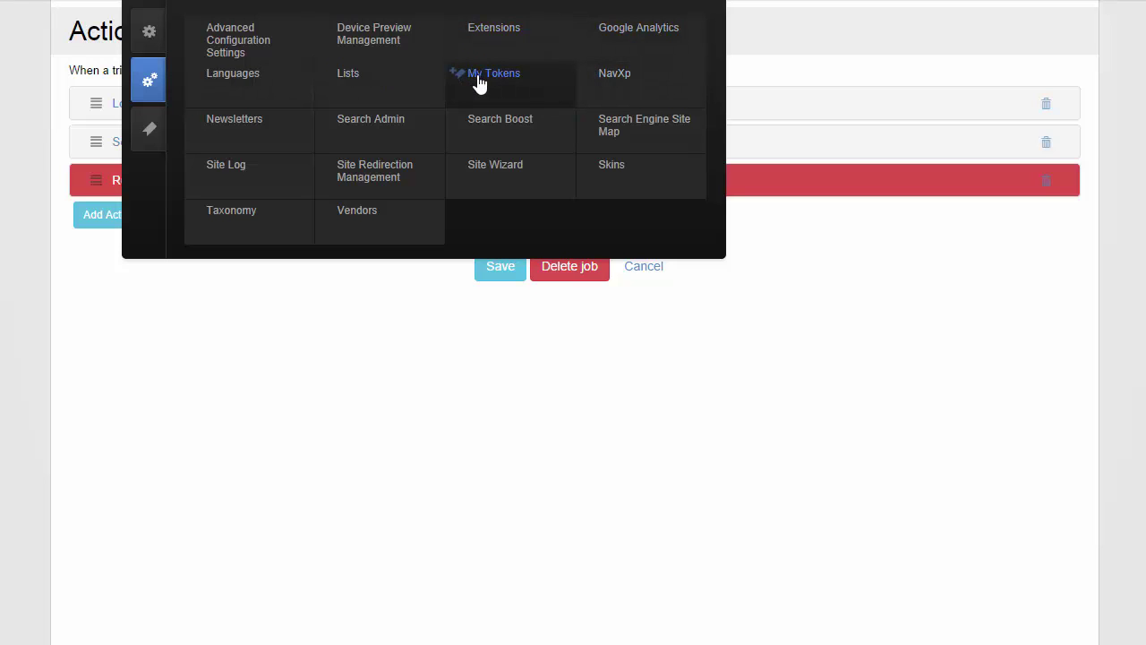
{"action": "scroll", "coordinate": [473, 76], "scroll_direction": "up", "scroll_amount": 1}
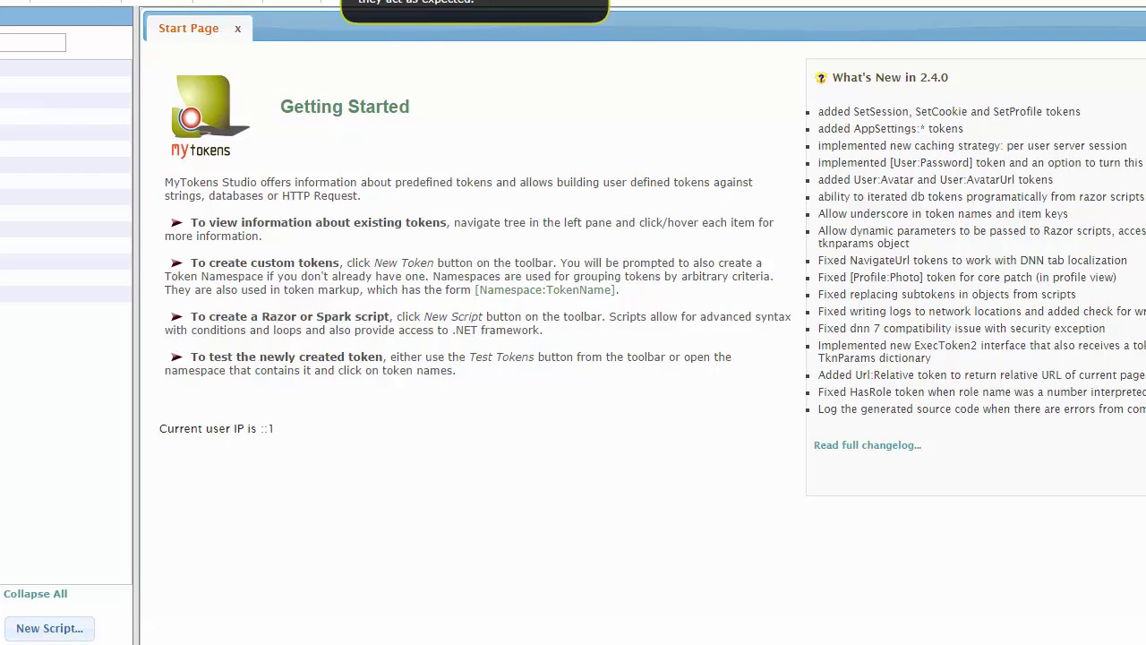
{"action": "left_click", "coordinate": [76, 0]}
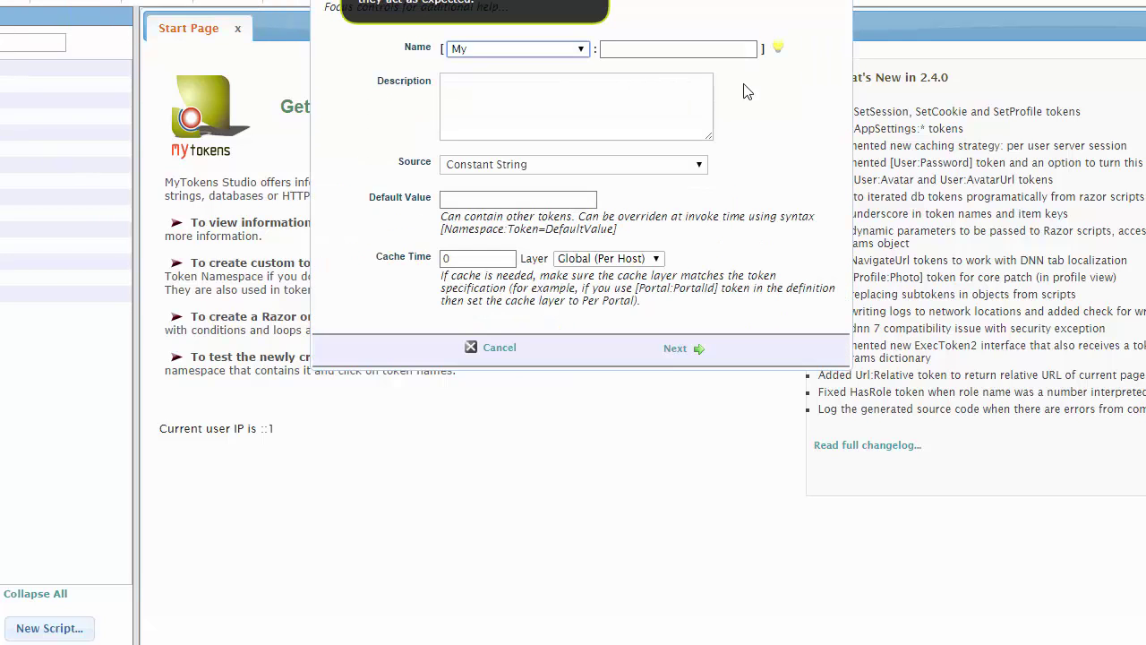
{"action": "left_click_drag", "start_coordinate": [618, 0], "coordinate": [587, 79]}
{"action": "left_click", "coordinate": [501, 125]}
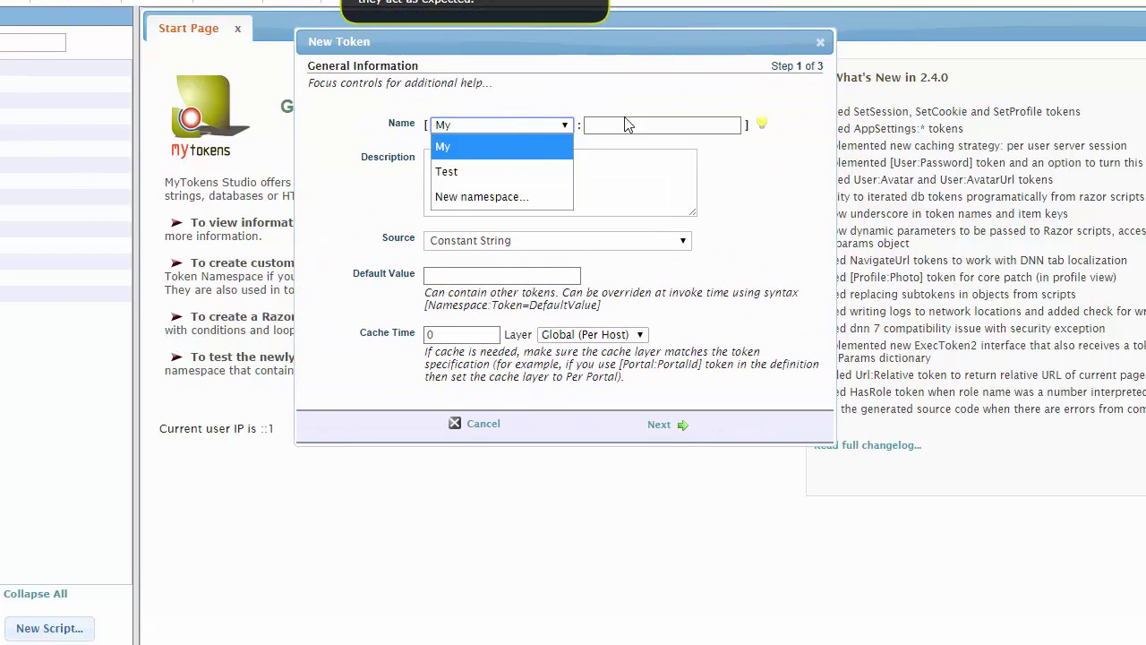
{"action": "left_click", "coordinate": [643, 123]}
{"action": "type", "text": "ates"}
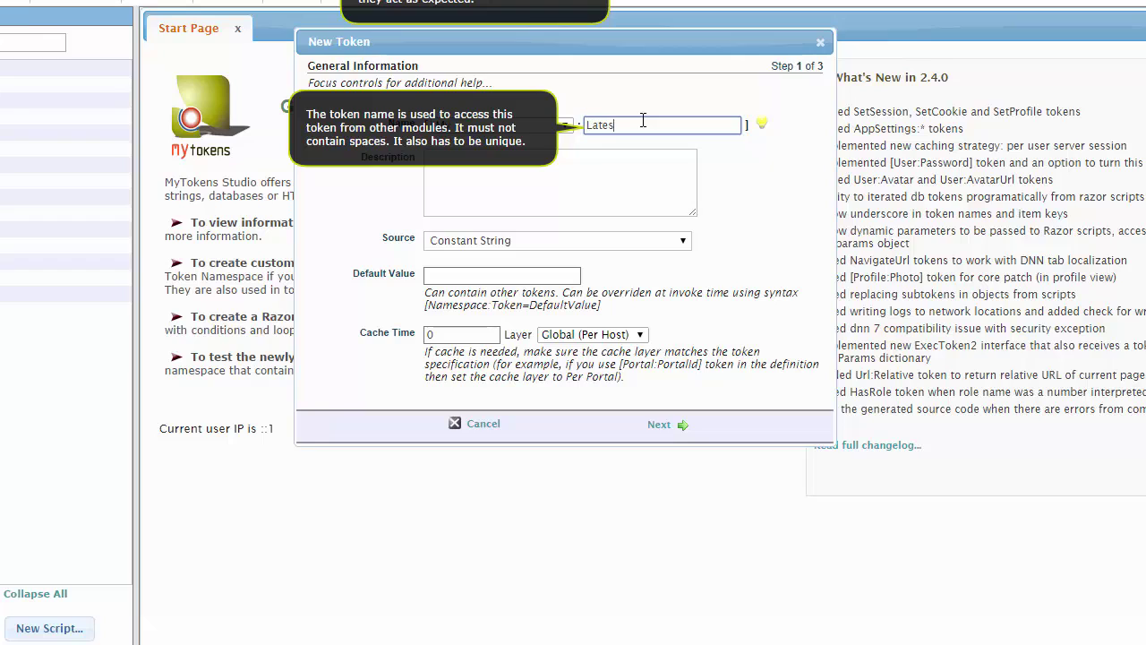
{"action": "type", "text": "tArticleDb"}
{"action": "left_click", "coordinate": [715, 151]}
{"action": "left_click", "coordinate": [699, 126]}
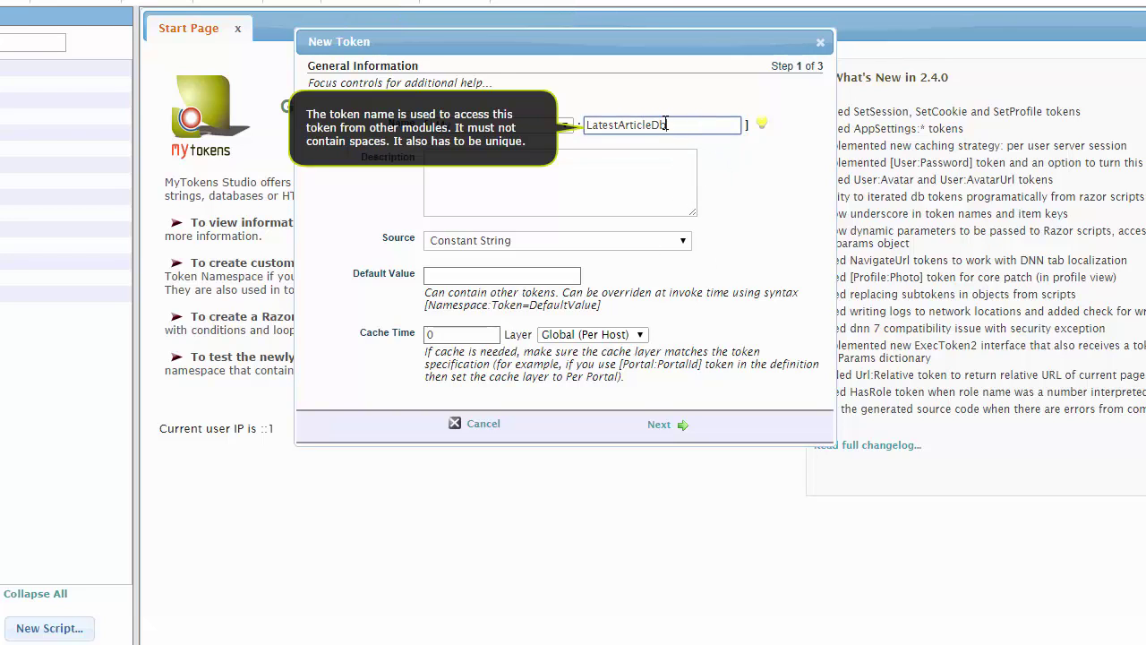
{"action": "left_click", "coordinate": [580, 238]}
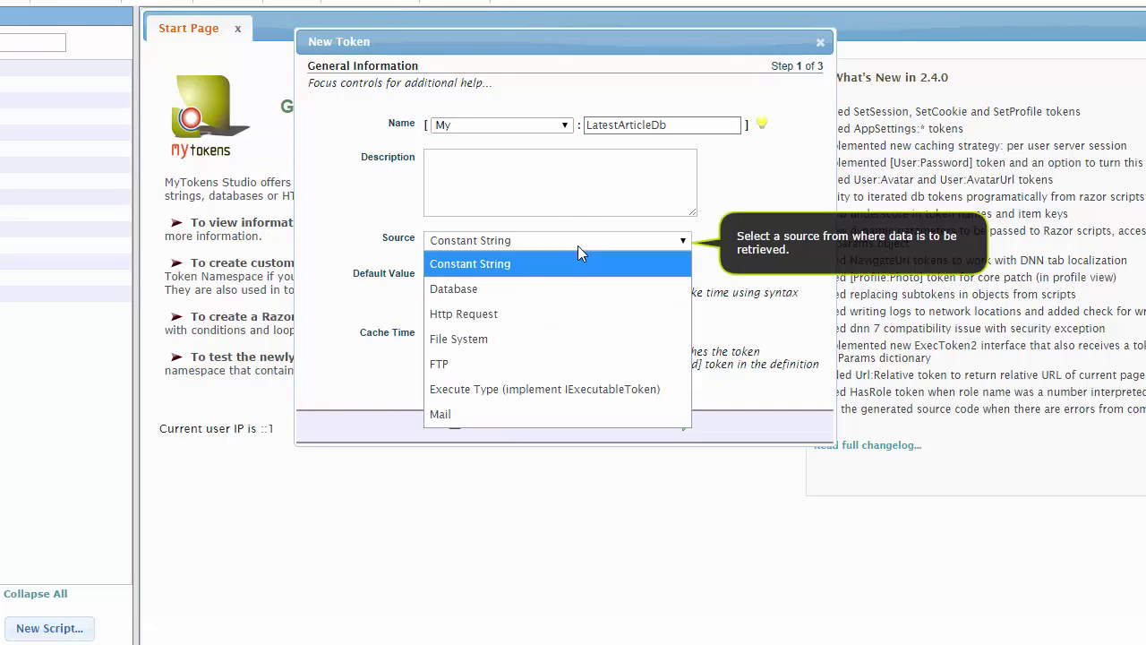
{"action": "left_click", "coordinate": [545, 287]}
{"action": "left_click", "coordinate": [660, 423]}
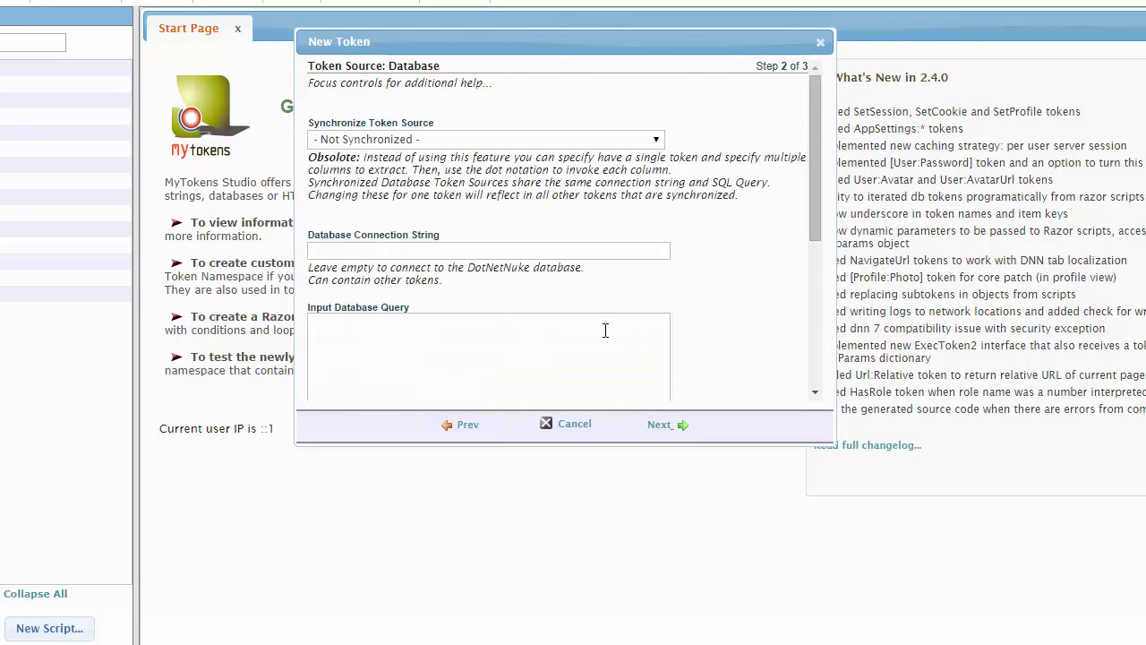
- Paste the top-5 newest articles query, set columns Title and Url, and save the token
{"action": "scroll", "coordinate": [605, 331], "scroll_direction": "down", "scroll_amount": 3}
{"action": "left_click", "coordinate": [430, 184]}
{"action": "key", "text": "ctrl+v"}
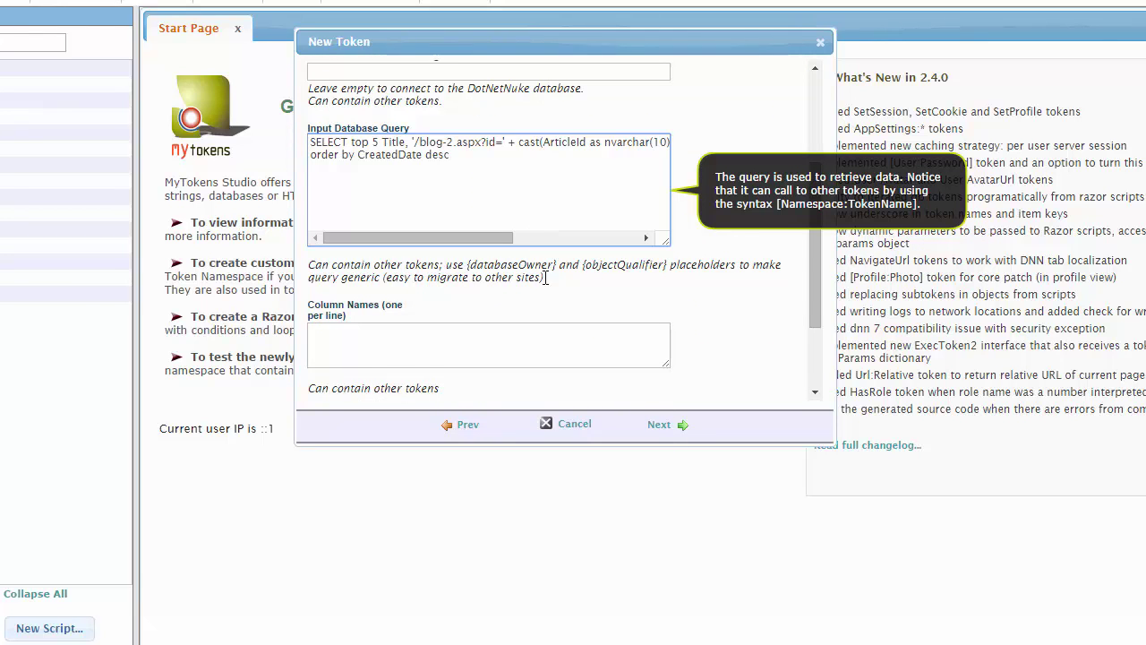
{"action": "scroll", "coordinate": [566, 317], "scroll_direction": "down", "scroll_amount": 2}
{"action": "left_click", "coordinate": [416, 259]}
{"action": "type", "text": "T"}
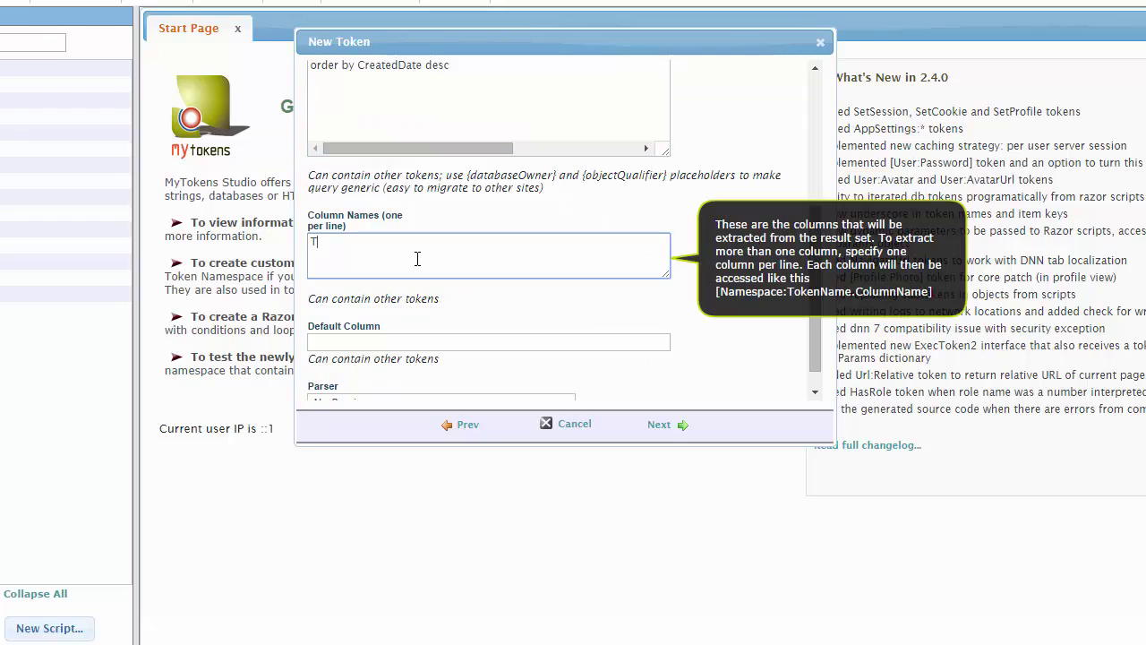
{"action": "type", "text": "itle"}
{"action": "key", "text": "BackSpace"}
{"action": "key", "text": "BackSpace"}
{"action": "type", "text": "Ur"}
{"action": "scroll", "coordinate": [422, 249], "scroll_direction": "down", "scroll_amount": 1}
{"action": "left_click", "coordinate": [685, 425]}
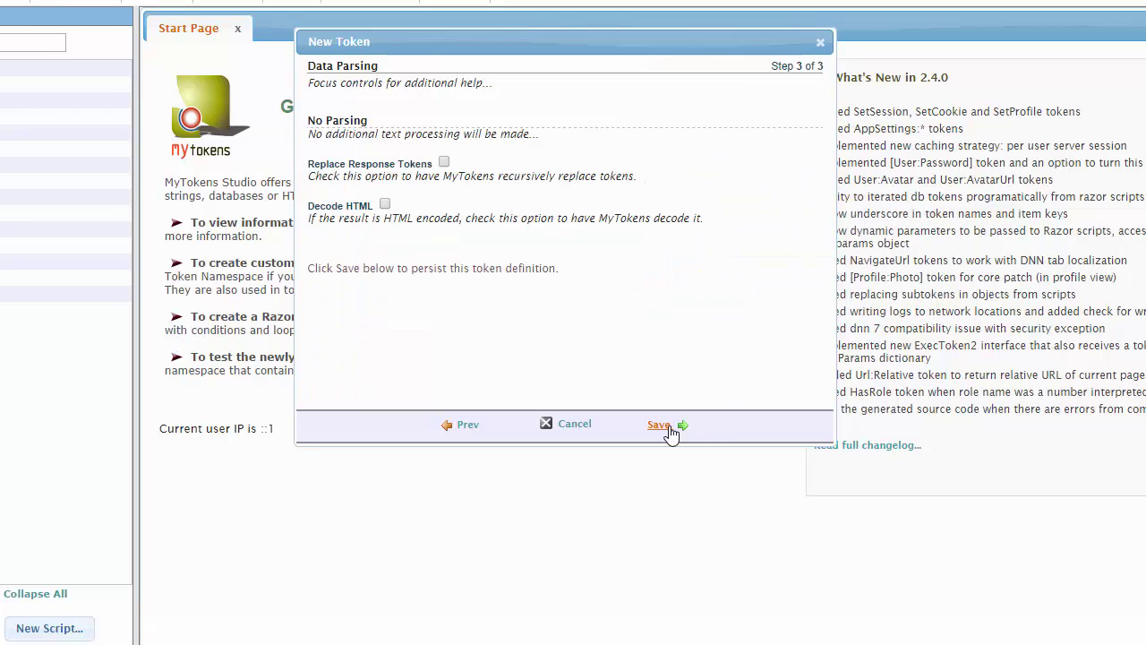
{"action": "left_click", "coordinate": [667, 424]}
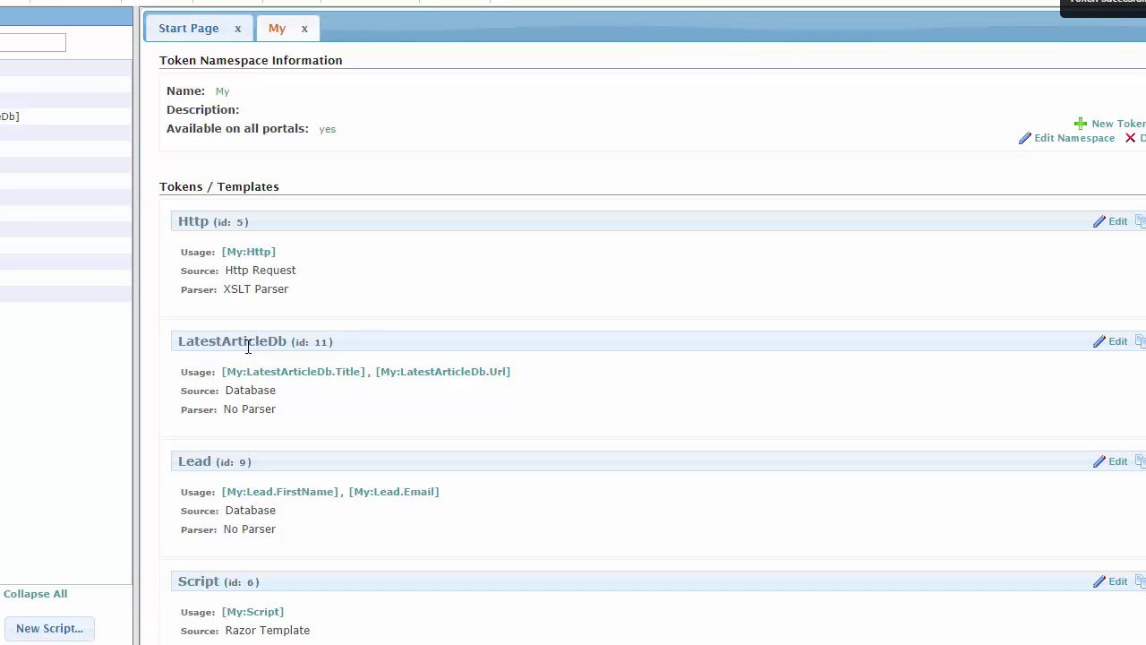
- Test [My:LatestArticleDb.Title] and [My:LatestArticleDb.Url]: newest title and /blog-2.aspx?id=5 returned
{"action": "left_click", "coordinate": [314, 380]}
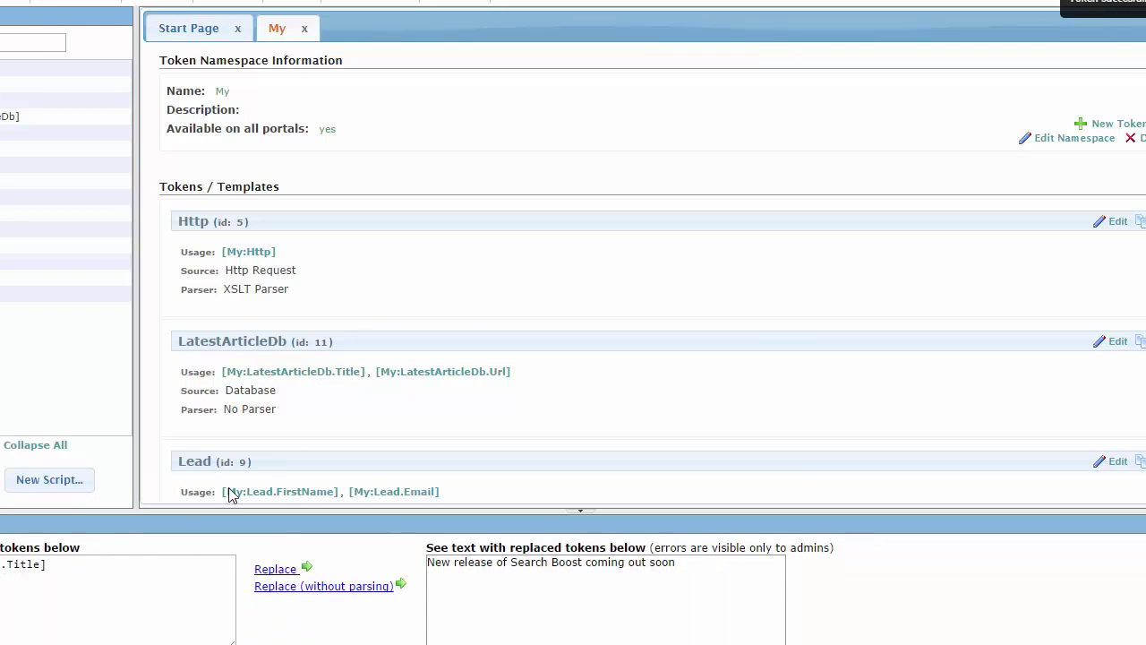
{"action": "key", "text": "ctrl+a"}
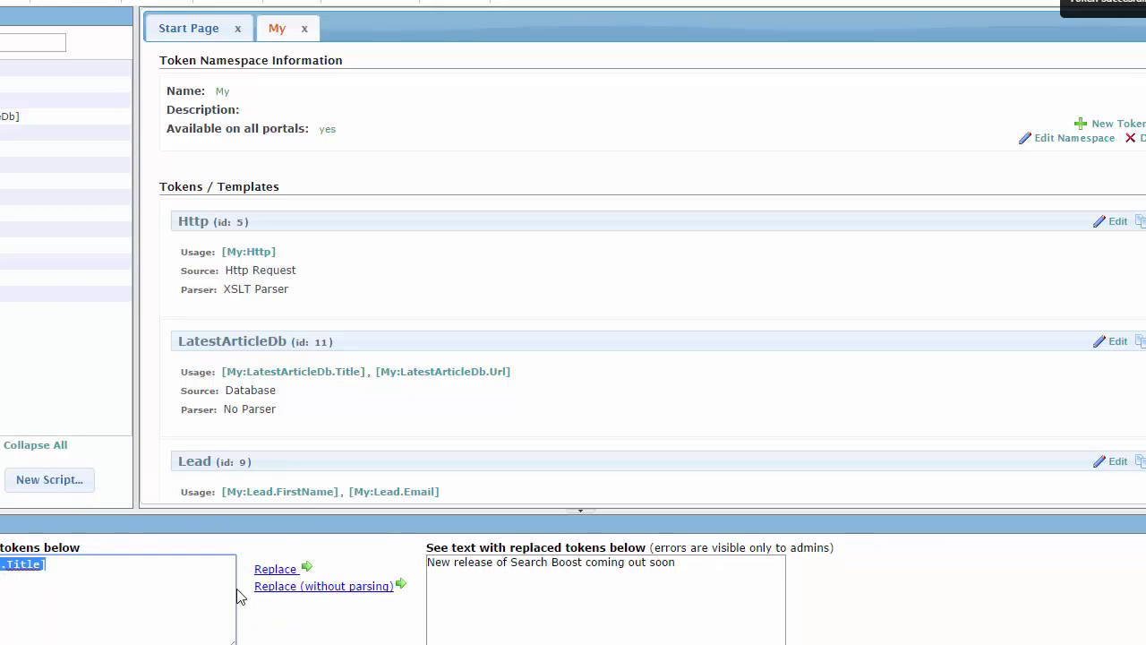
{"action": "left_click", "coordinate": [443, 370]}
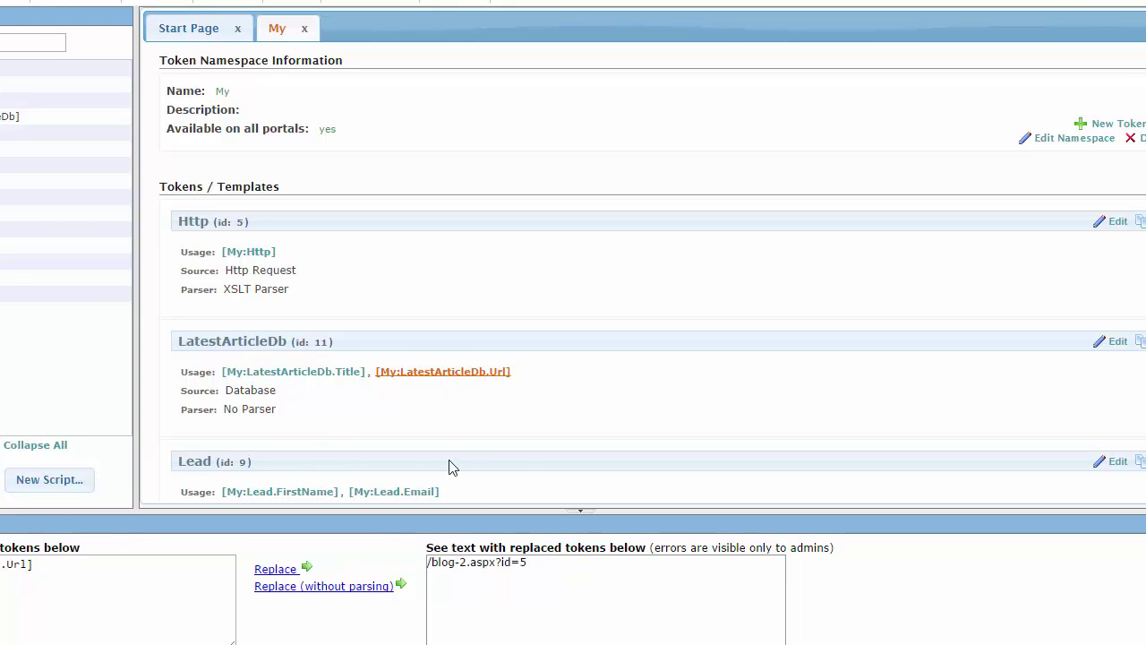
{"action": "left_click", "coordinate": [293, 372]}
{"action": "left_click", "coordinate": [489, 372]}
{"action": "left_click_drag", "start_coordinate": [542, 570], "coordinate": [426, 564]}
{"action": "left_click", "coordinate": [331, 371]}
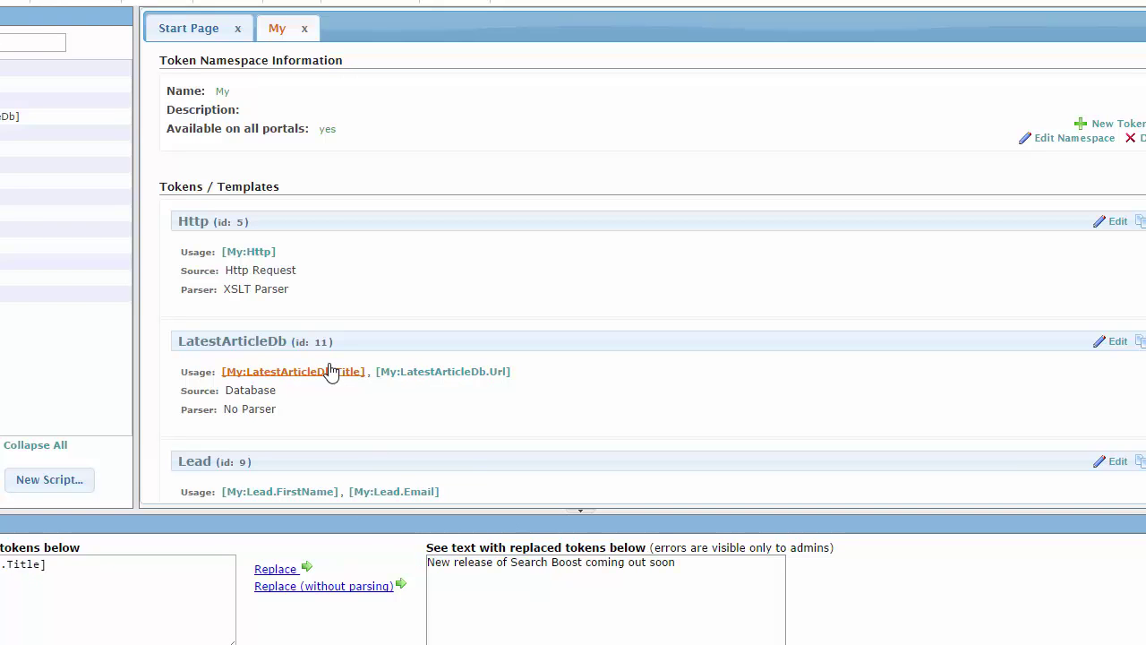
{"action": "left_click", "coordinate": [476, 380]}
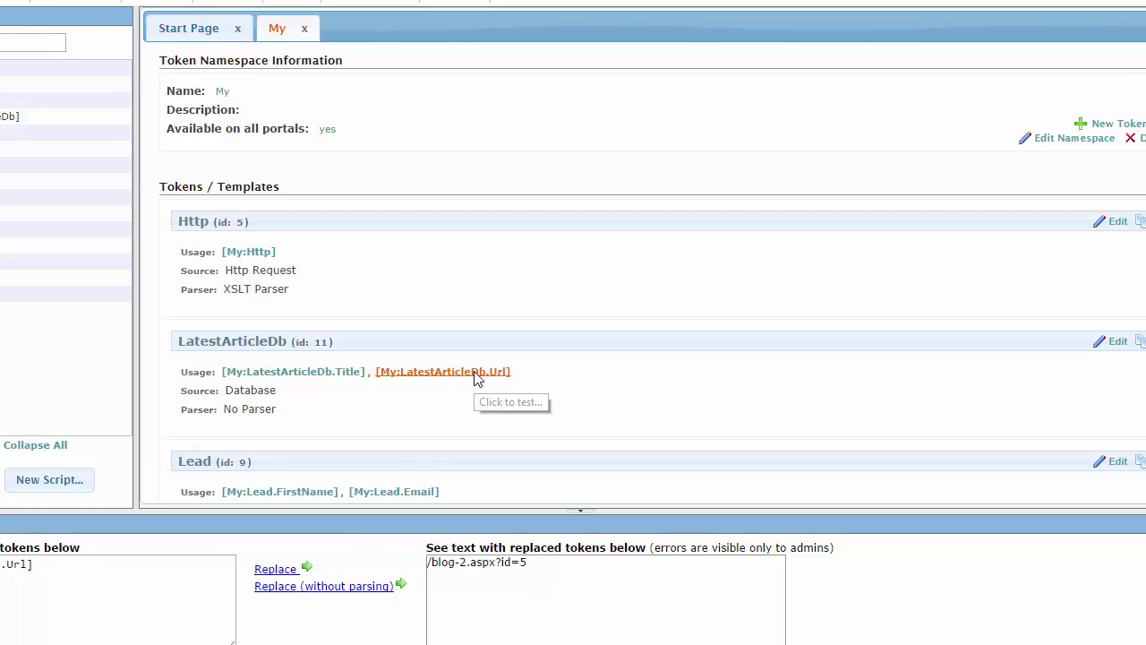
{"action": "left_click_drag", "start_coordinate": [540, 379], "coordinate": [377, 385]}
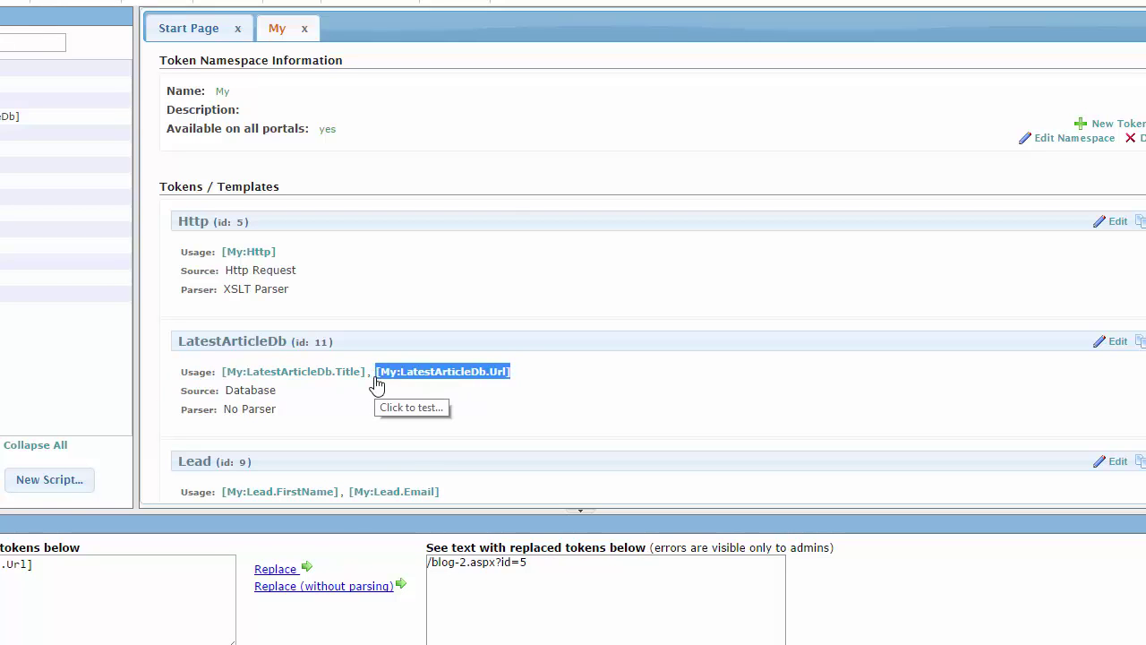
{"action": "left_click", "coordinate": [525, 387]}
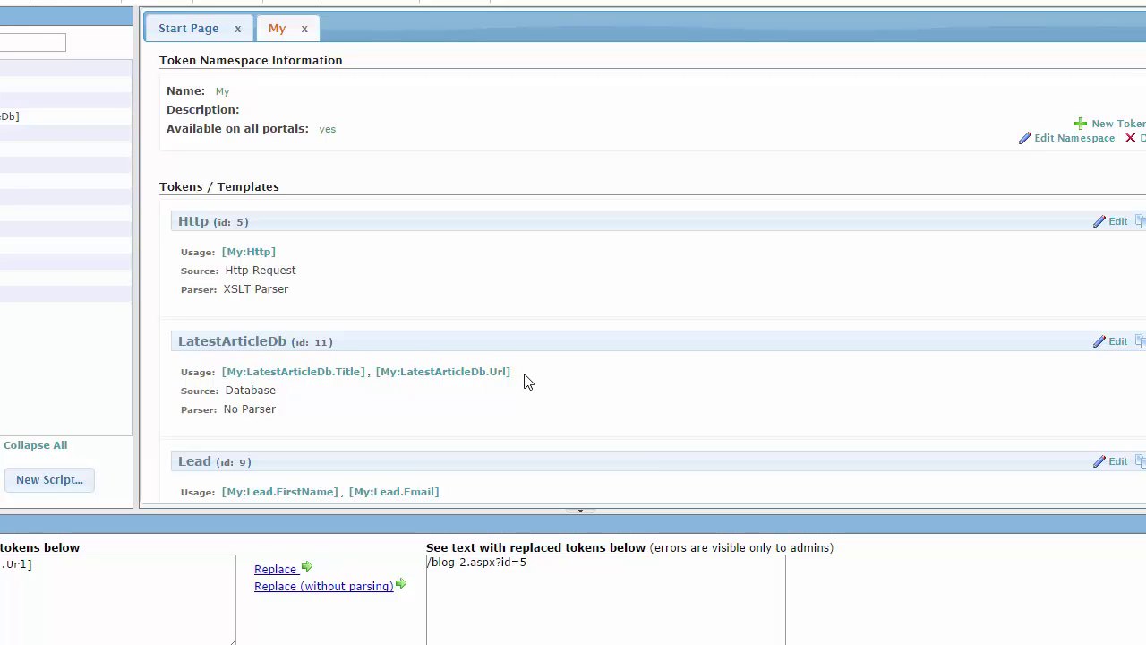
- Create a new Razor script named LatestArticles
{"action": "left_click", "coordinate": [75, 7]}
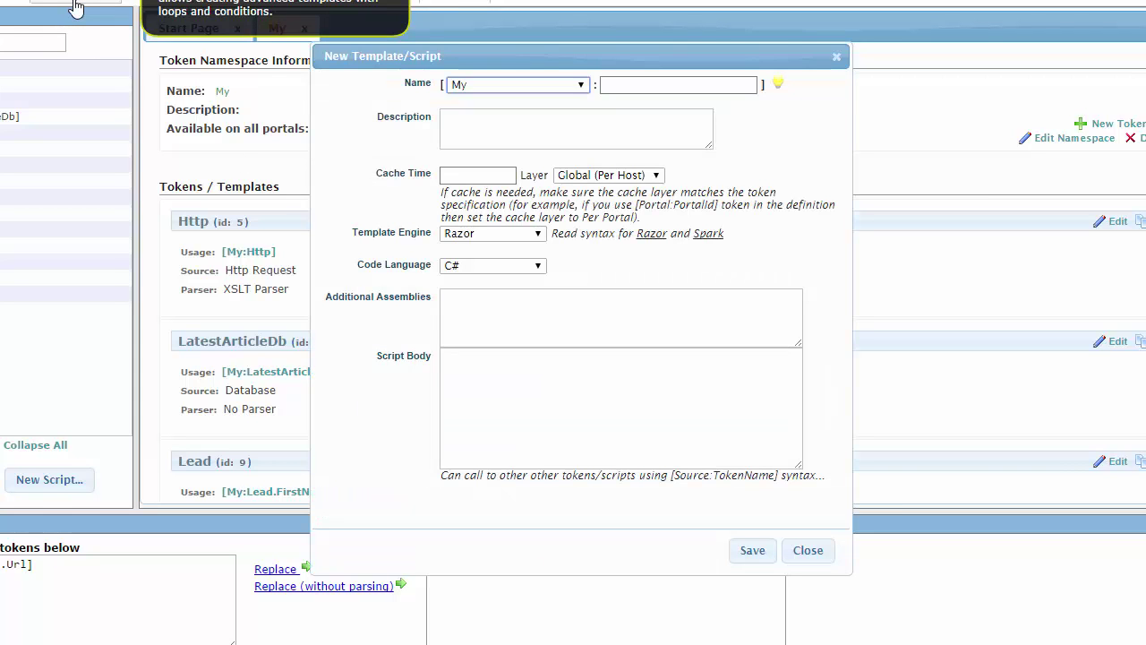
{"action": "left_click", "coordinate": [628, 92]}
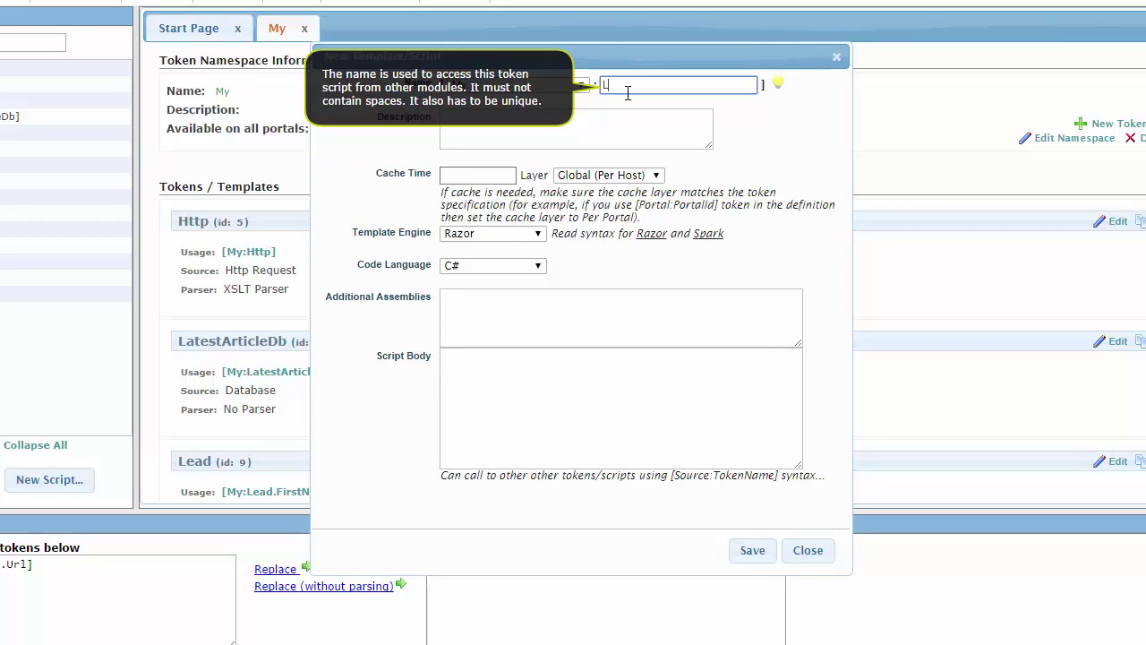
{"action": "type", "text": "Lates"}
{"action": "type", "text": "tArticles"}
{"action": "left_click", "coordinate": [544, 439]}
{"action": "type", "text": "@foreach (ar"}
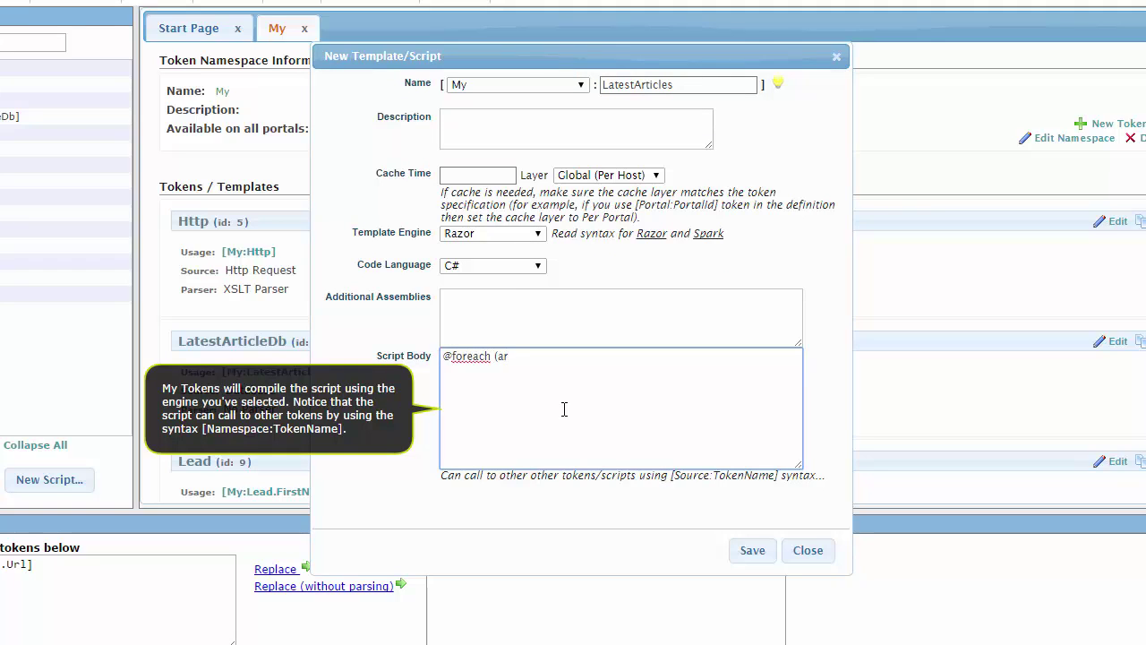
{"action": "type", "text": "t"}
{"action": "key", "text": "BackSpace"}
{"action": "key", "text": "BackSpace"}
{"action": "key", "text": "BackSpace"}
{"action": "type", "text": "var artcl"}
{"action": "key", "text": "BackSpace"}
{"action": "key", "text": "BackSpace"}
{"action": "key", "text": "BackSpace"}
{"action": "key", "text": "BackSpace"}
{"action": "type", "text": "rticle in M"}
{"action": "left_click", "coordinate": [541, 86]}
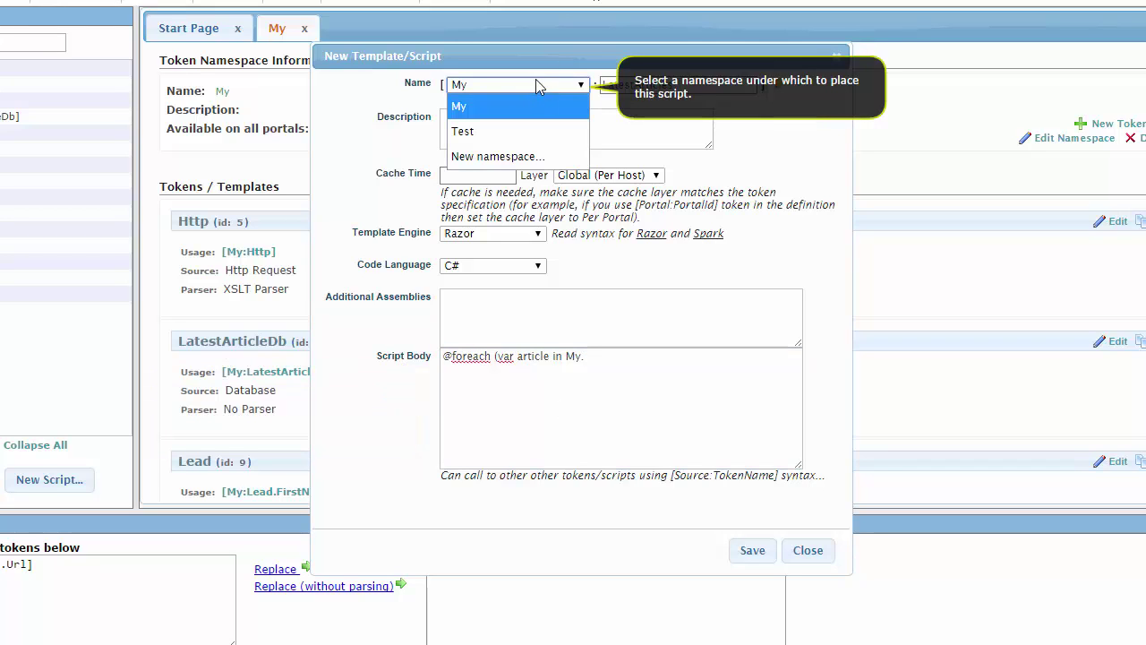
{"action": "left_click", "coordinate": [512, 104]}
{"action": "left_click", "coordinate": [582, 355]}
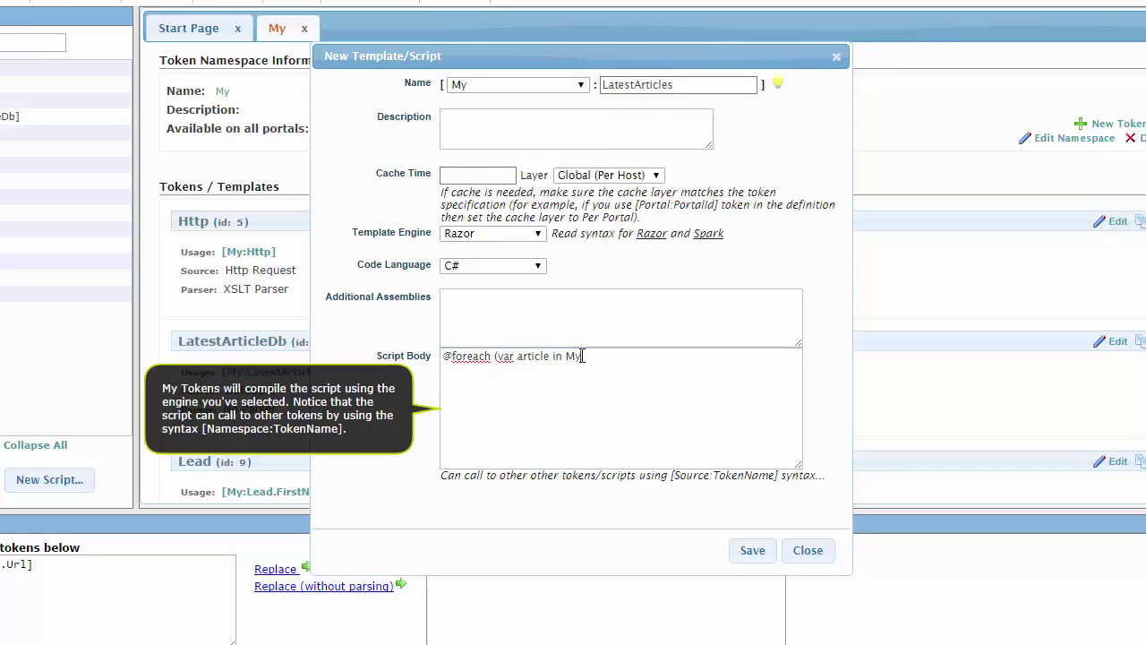
{"action": "type", "text": "."}
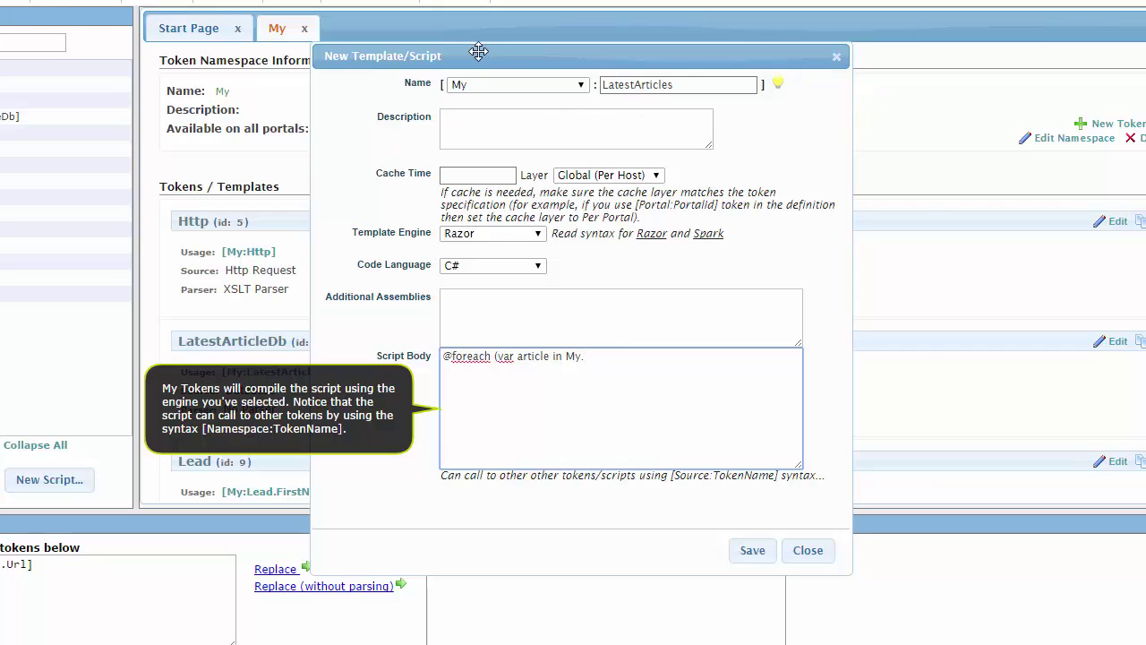
{"action": "left_click_drag", "start_coordinate": [479, 51], "coordinate": [557, 70]}
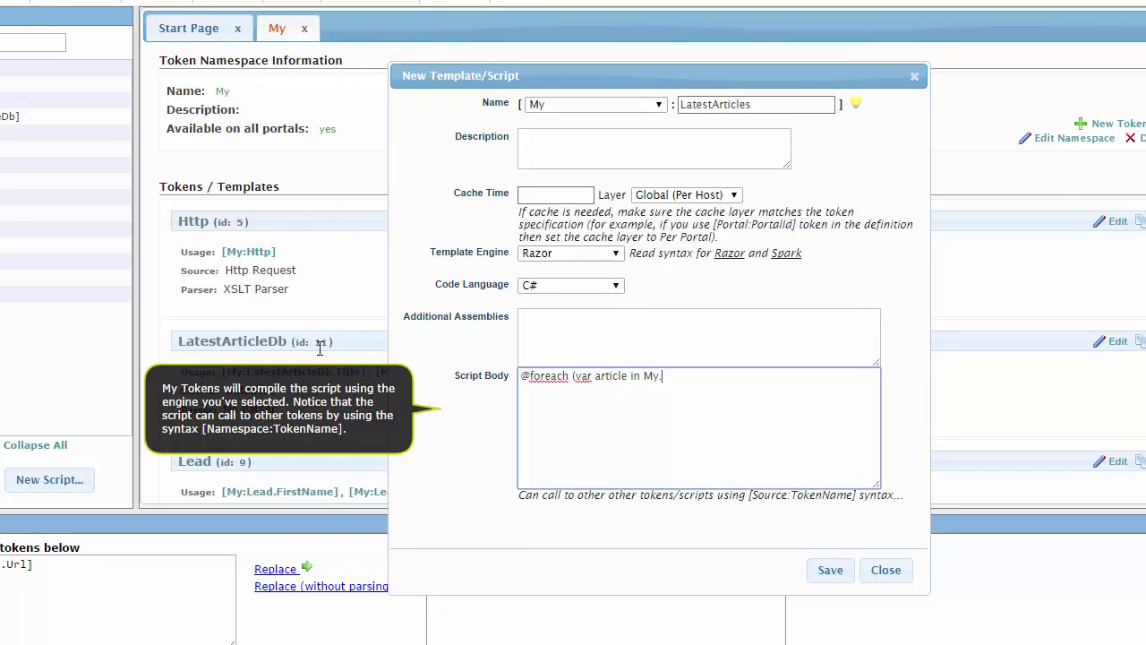
{"action": "left_click_drag", "start_coordinate": [287, 341], "coordinate": [178, 341]}
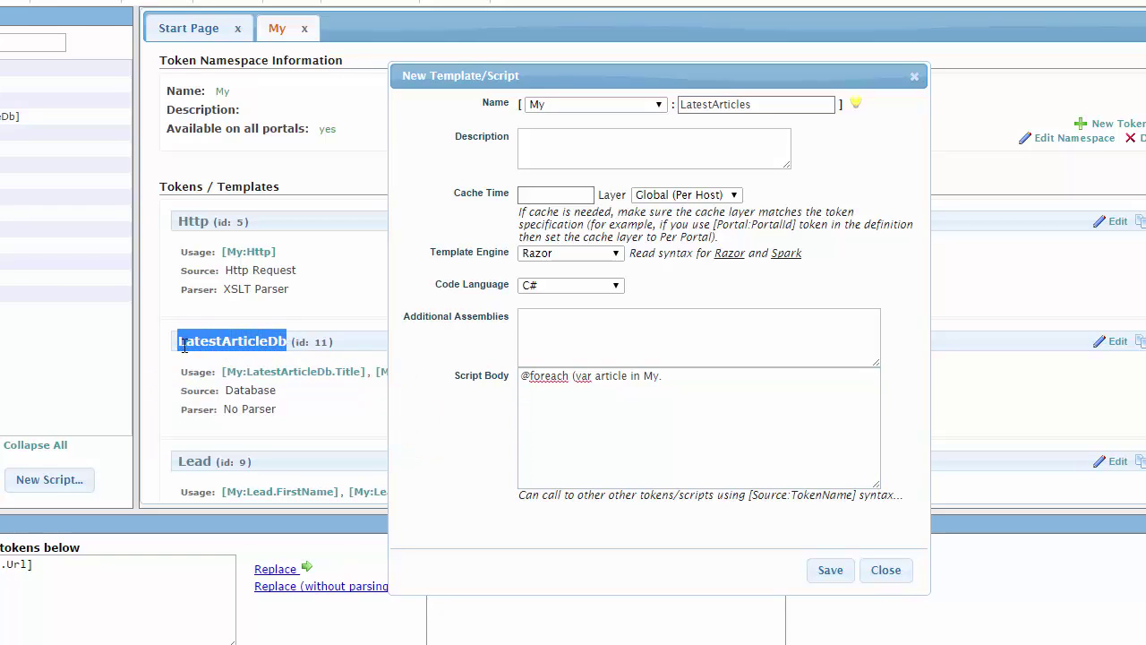
{"action": "key", "text": "ctrl+c"}
{"action": "left_click", "coordinate": [705, 472]}
{"action": "key", "text": "ctrl+v"}
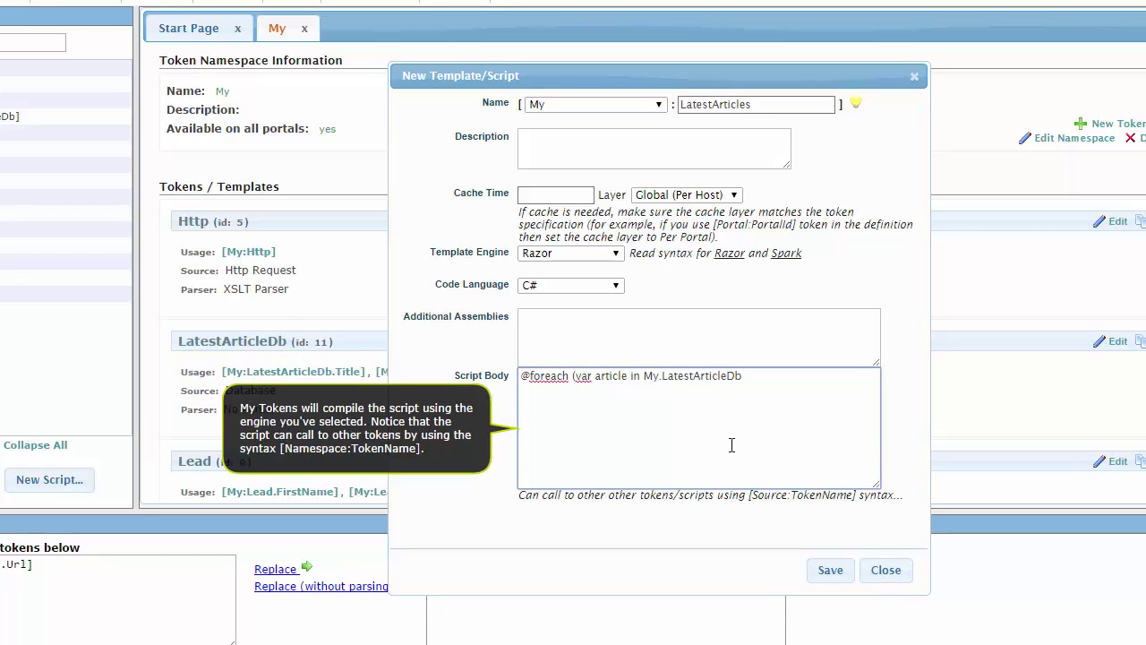
{"action": "left_click", "coordinate": [727, 379]}
{"action": "type", "text": ") {"}
{"action": "key", "text": "shift+Left"}
{"action": "key", "text": "ctrl+z"}
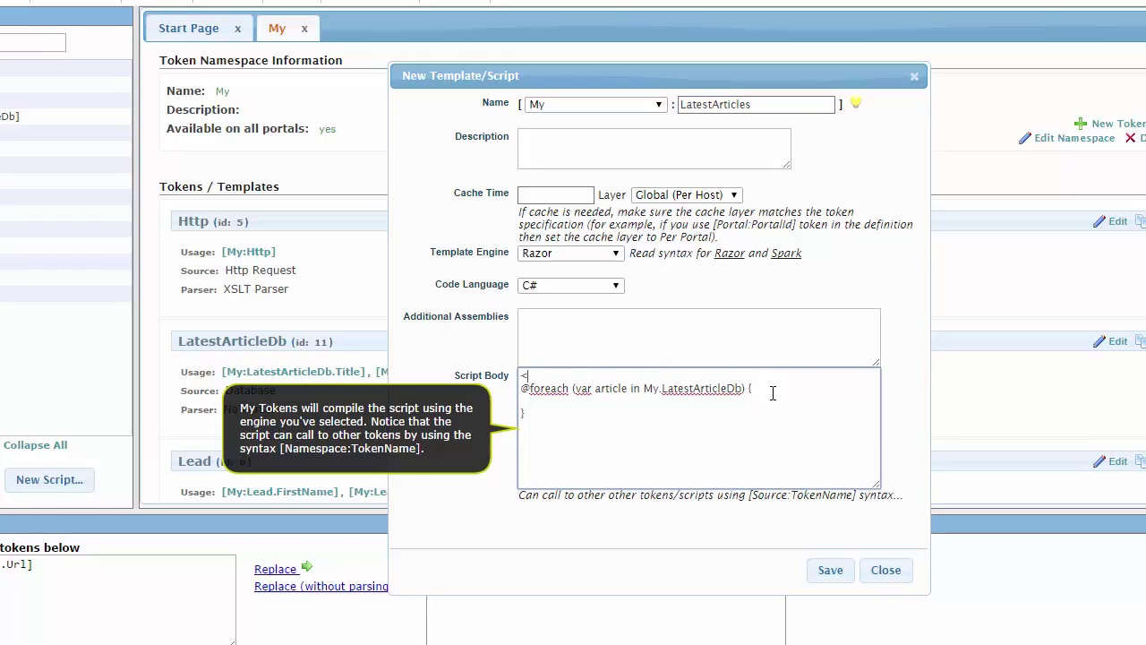
{"action": "type", "text": "ul>"}
{"action": "key", "text": "Return"}
{"action": "type", "text": "</ul>"}
{"action": "type", "text": " href=\"\"><"}
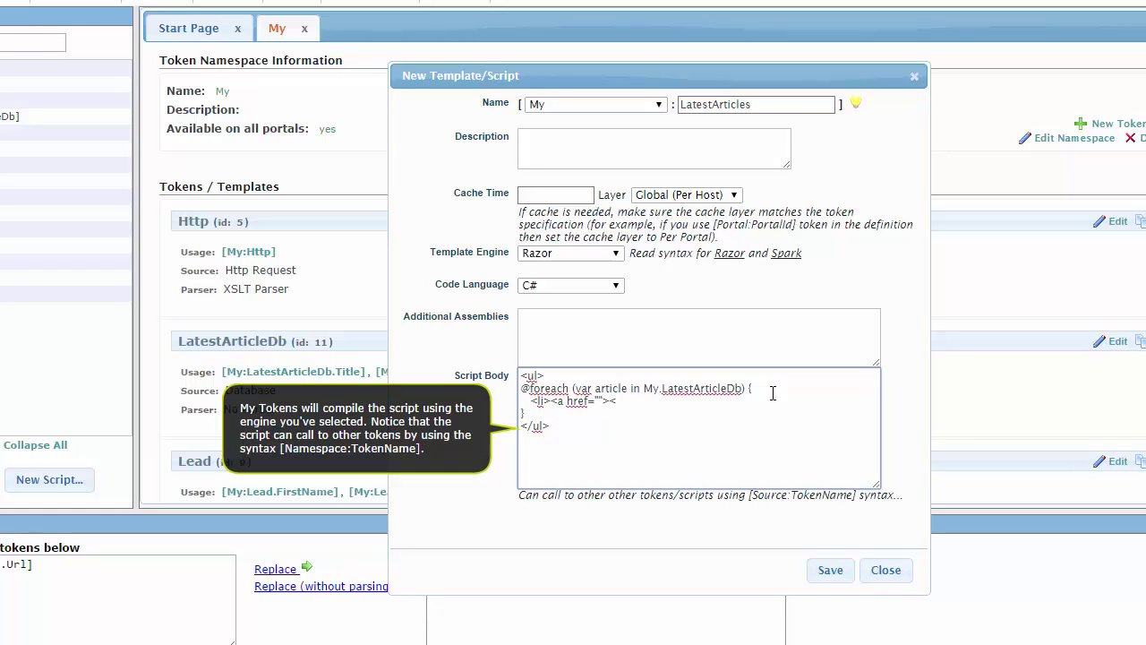
{"action": "type", "text": "/a"}
{"action": "type", "text": "></"}
{"action": "type", "text": "@"}
{"action": "type", "text": "article"}
{"action": "type", "text": "."}
{"action": "type", "text": "Url"}
{"action": "key", "text": "ctrl+shift+Left"}
{"action": "key", "text": "ctrl+shift+Left"}
{"action": "key", "text": "ctrl+shift+Left"}
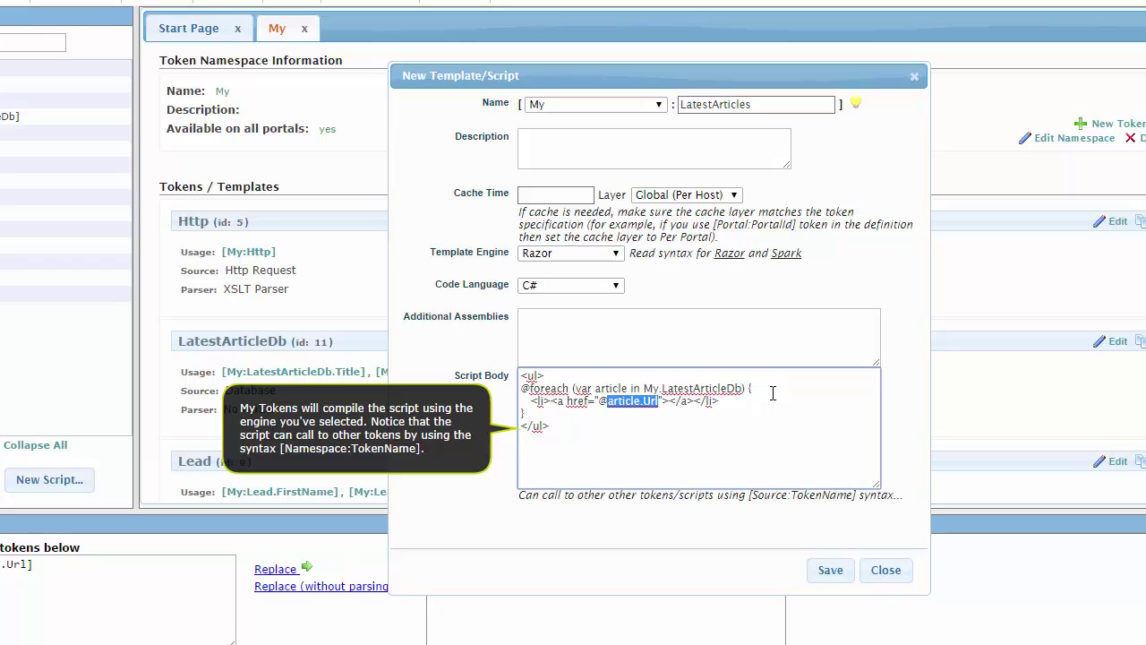
{"action": "key", "text": "Right"}
{"action": "key", "text": "ctrl+v"}
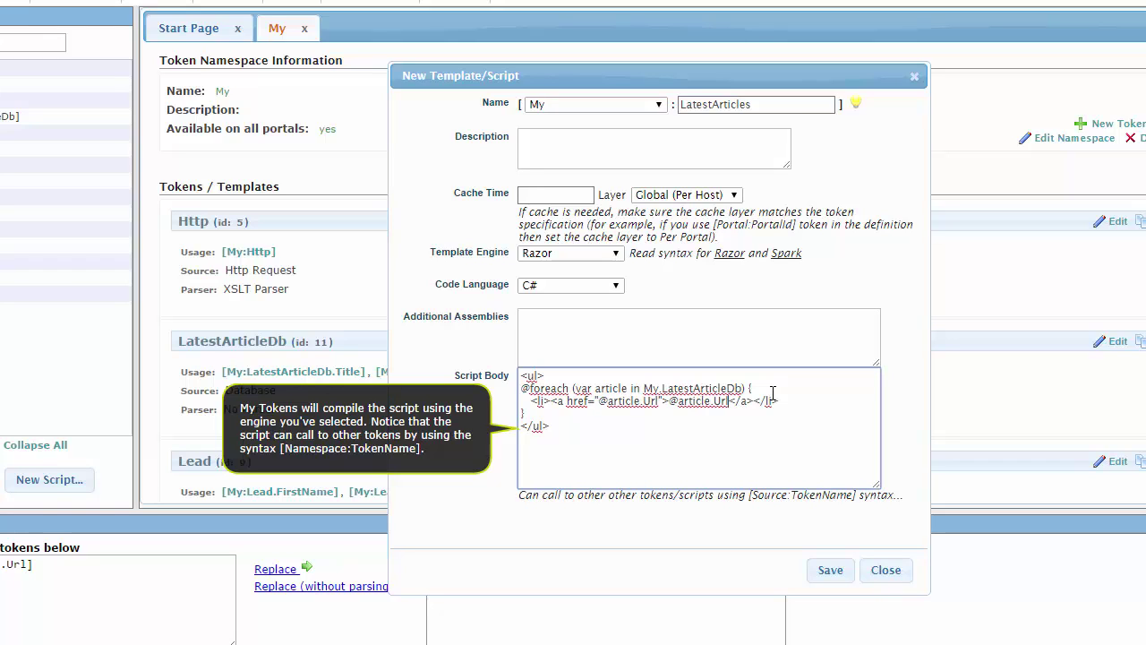
{"action": "key", "text": "BackSpace"}
{"action": "key", "text": "BackSpace"}
{"action": "key", "text": "BackSpace"}
{"action": "type", "text": "Title"}
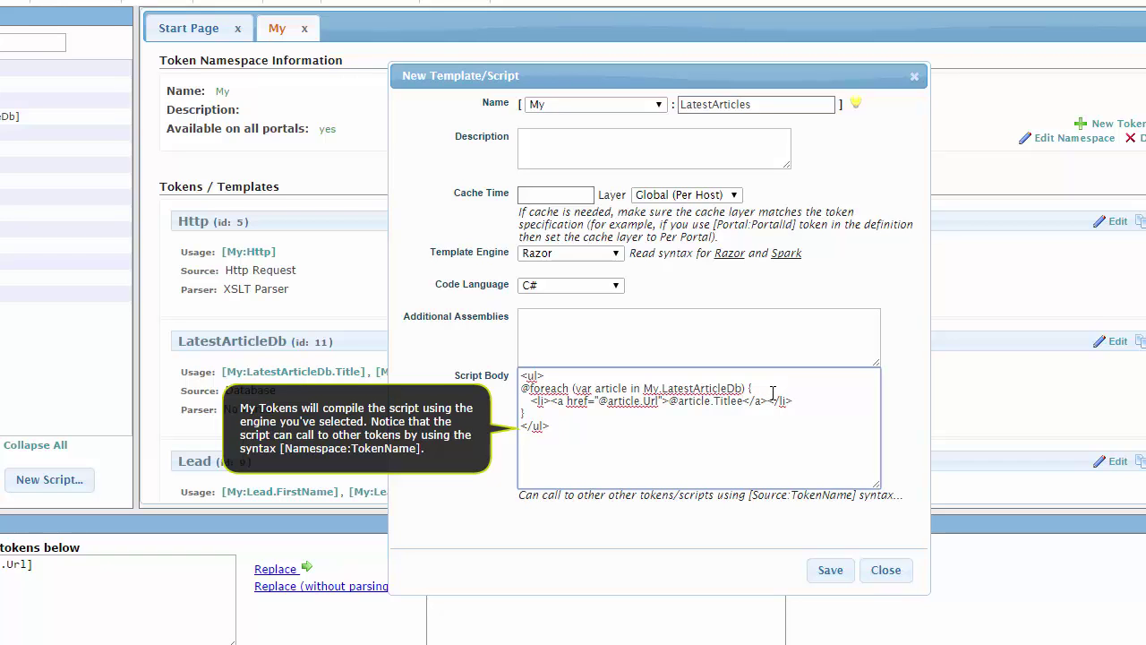
{"action": "left_click", "coordinate": [816, 575]}
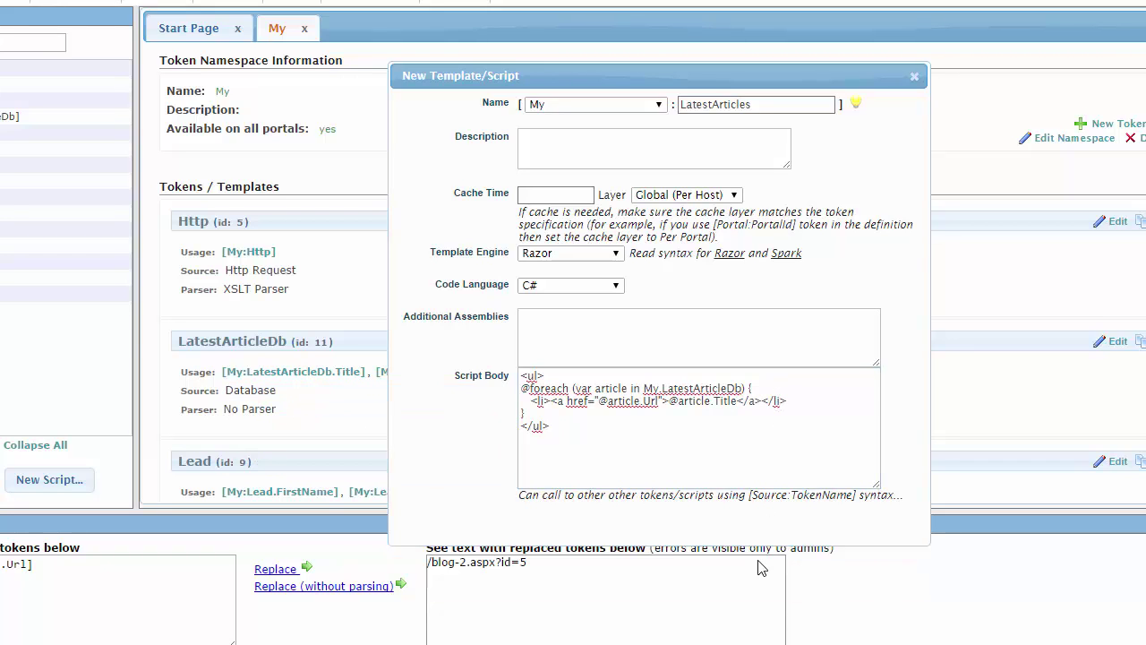
{"action": "scroll", "coordinate": [368, 387], "scroll_direction": "down", "scroll_amount": 5}
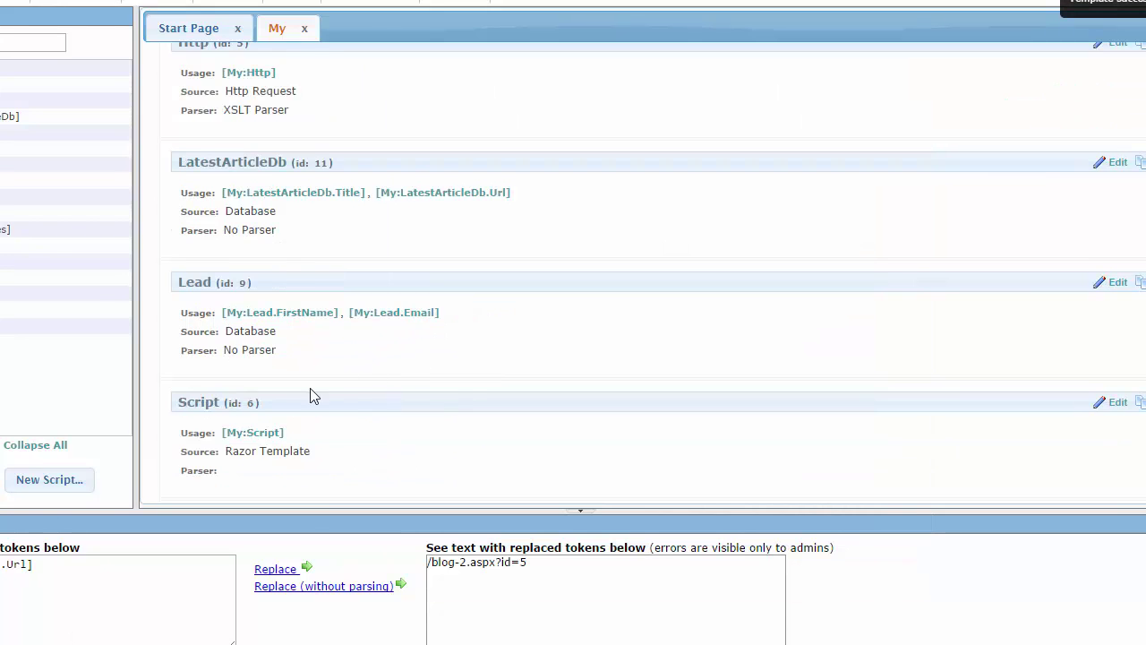
{"action": "scroll", "coordinate": [260, 421], "scroll_direction": "down", "scroll_amount": 3}
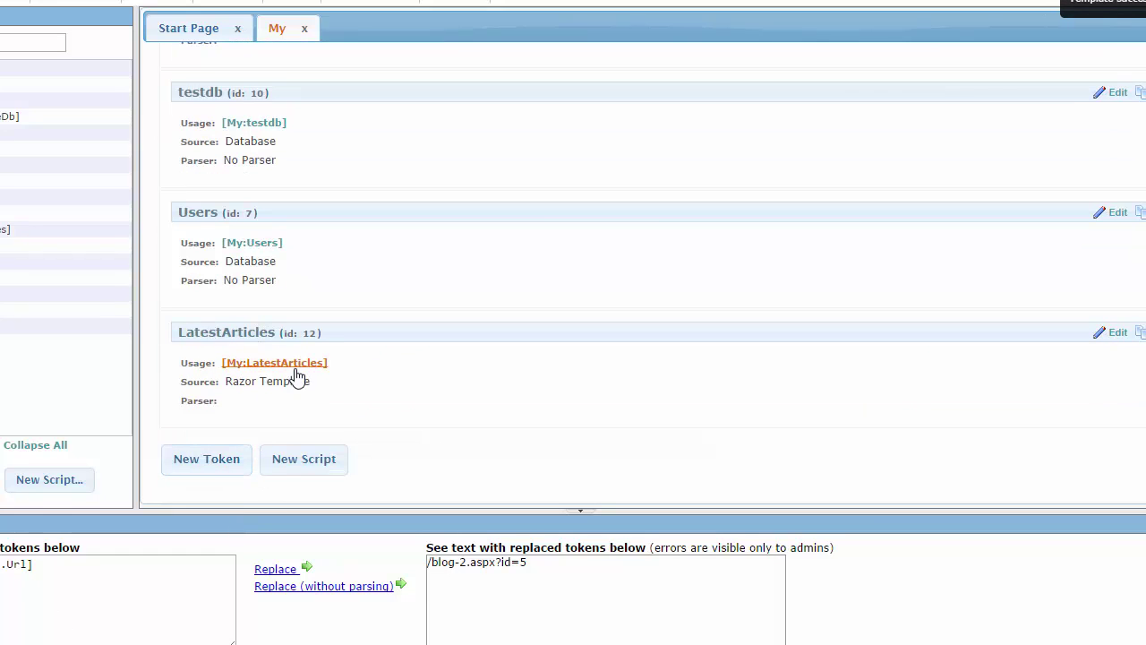
- Test [My:LatestArticles], checking five linked titles from id=5 to id=1, then close the preview
{"action": "left_click", "coordinate": [291, 366]}
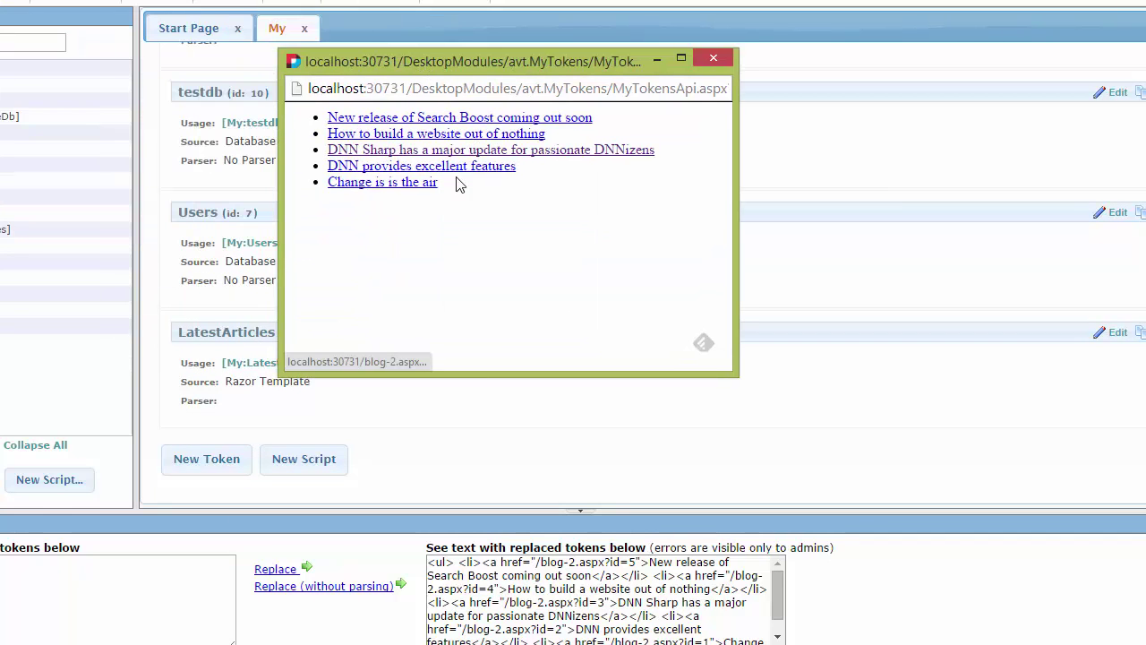
{"action": "left_click_drag", "start_coordinate": [458, 188], "coordinate": [318, 115]}
{"action": "left_click", "coordinate": [513, 273]}
{"action": "left_click", "coordinate": [714, 59]}
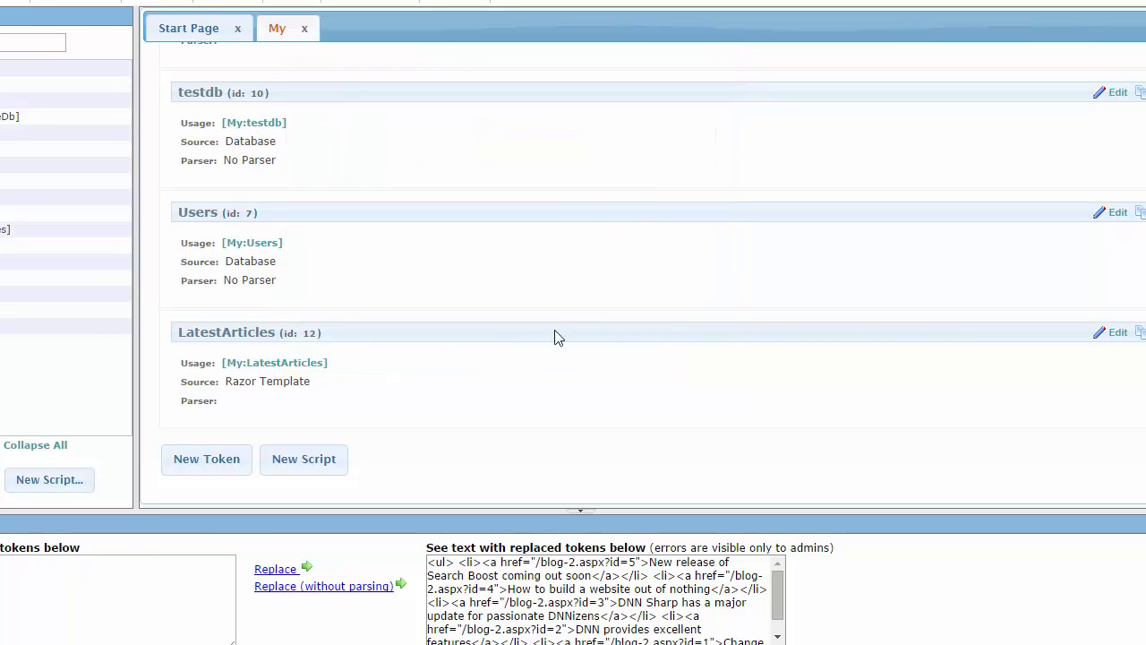
- Paste [My:LatestArticles] into the Send Email body and save the job
{"action": "left_click", "coordinate": [87, 603]}
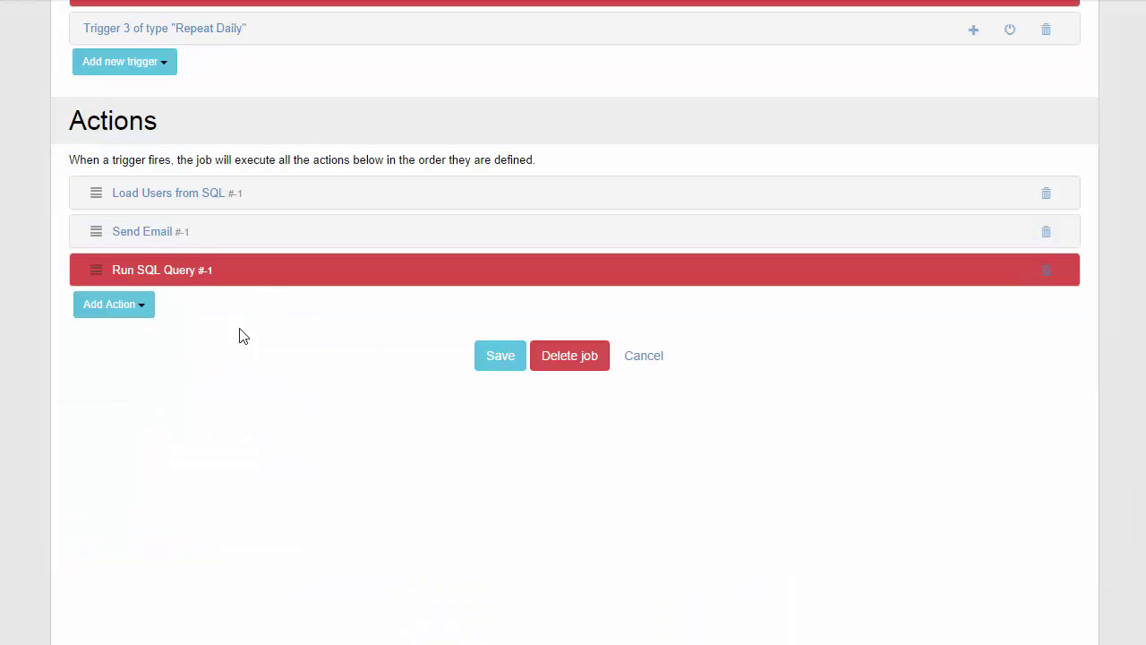
{"action": "left_click", "coordinate": [151, 233]}
{"action": "scroll", "coordinate": [409, 435], "scroll_direction": "down", "scroll_amount": 5}
{"action": "left_click", "coordinate": [339, 501]}
{"action": "key", "text": "ctrl+v"}
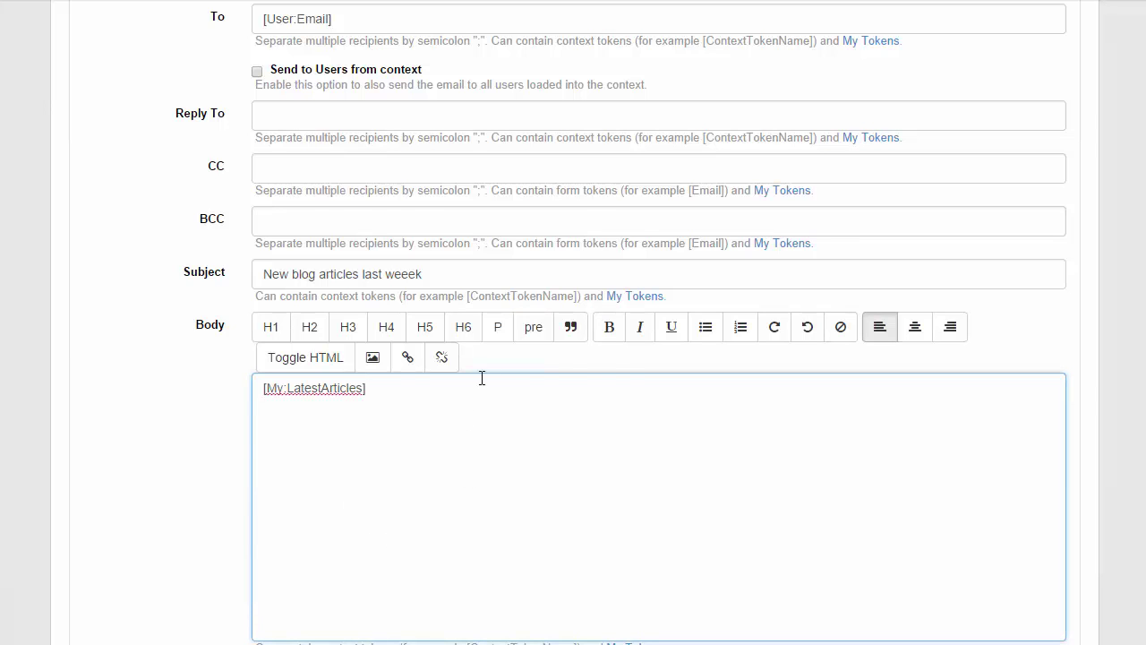
{"action": "scroll", "coordinate": [537, 437], "scroll_direction": "up", "scroll_amount": 4}
{"action": "scroll", "coordinate": [530, 362], "scroll_direction": "down", "scroll_amount": 5}
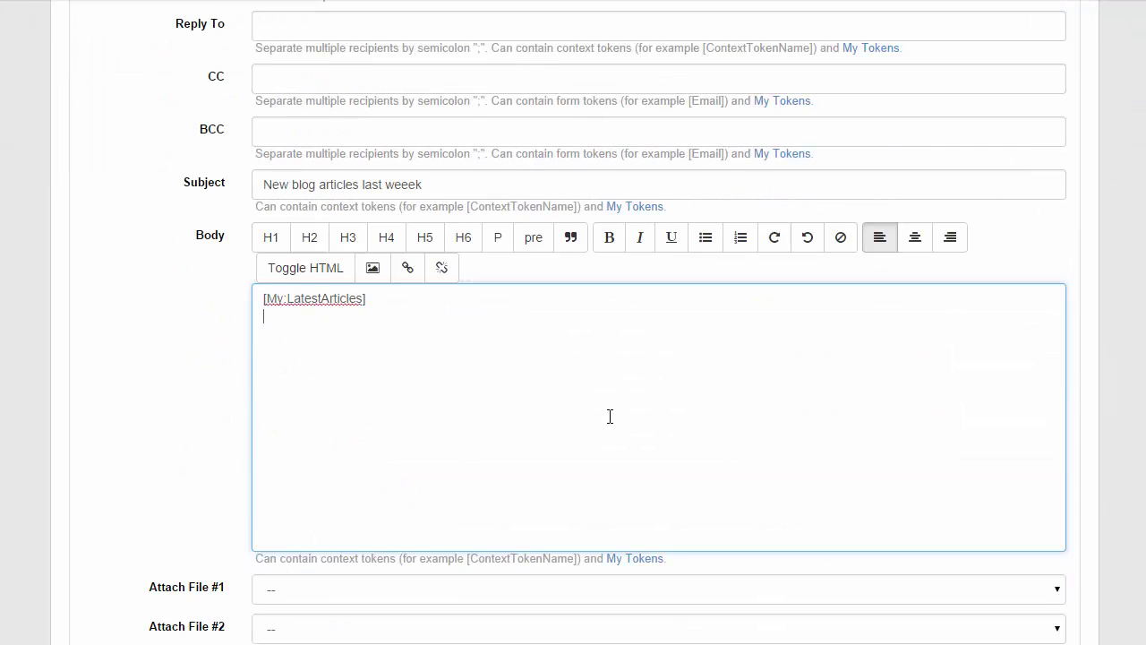
{"action": "scroll", "coordinate": [706, 451], "scroll_direction": "down", "scroll_amount": 5}
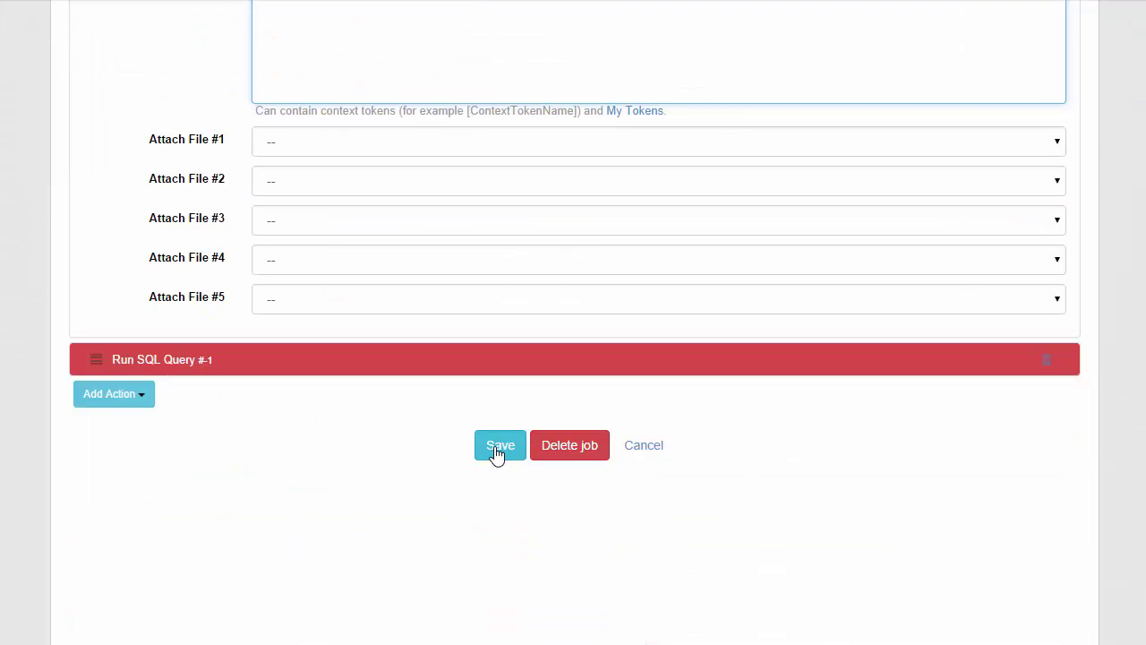
{"action": "left_click", "coordinate": [497, 448]}
{"action": "scroll", "coordinate": [484, 465], "scroll_direction": "up", "scroll_amount": 3}
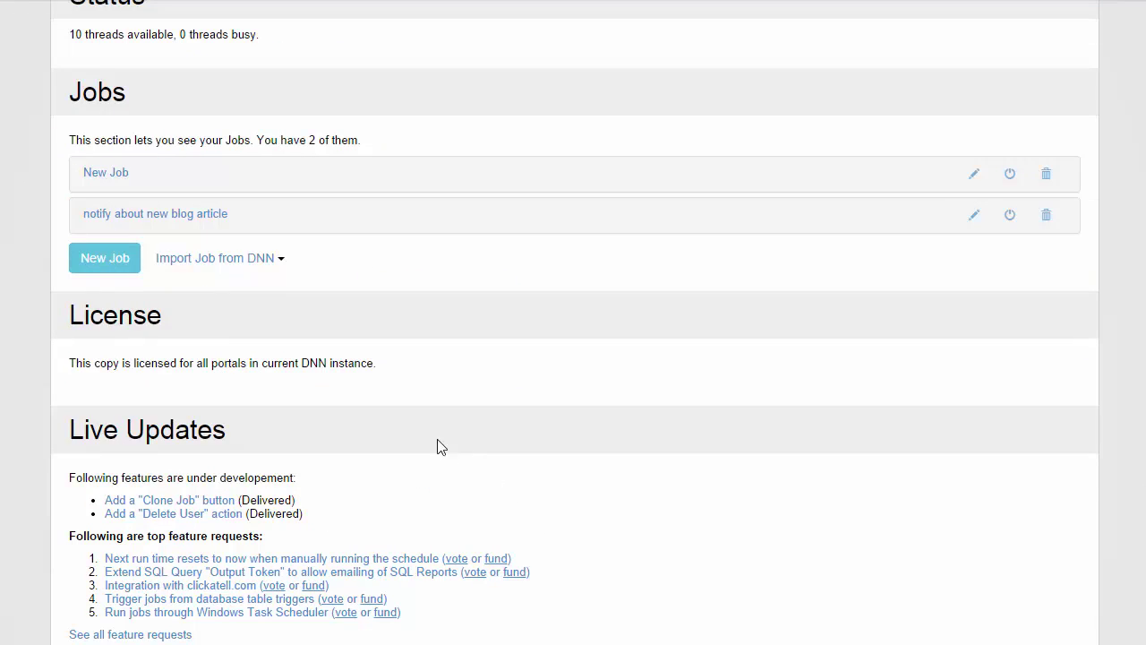
- Run the notify about new blog article job now and confirm its last run shows Success
{"action": "left_click", "coordinate": [182, 215]}
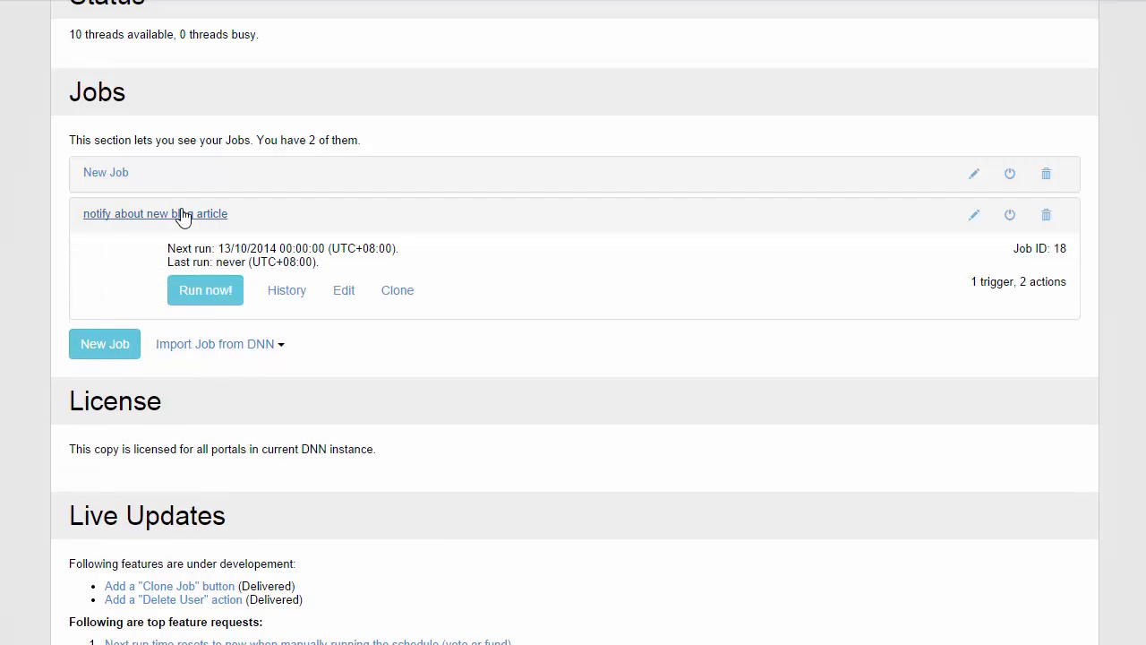
{"action": "left_click", "coordinate": [206, 301]}
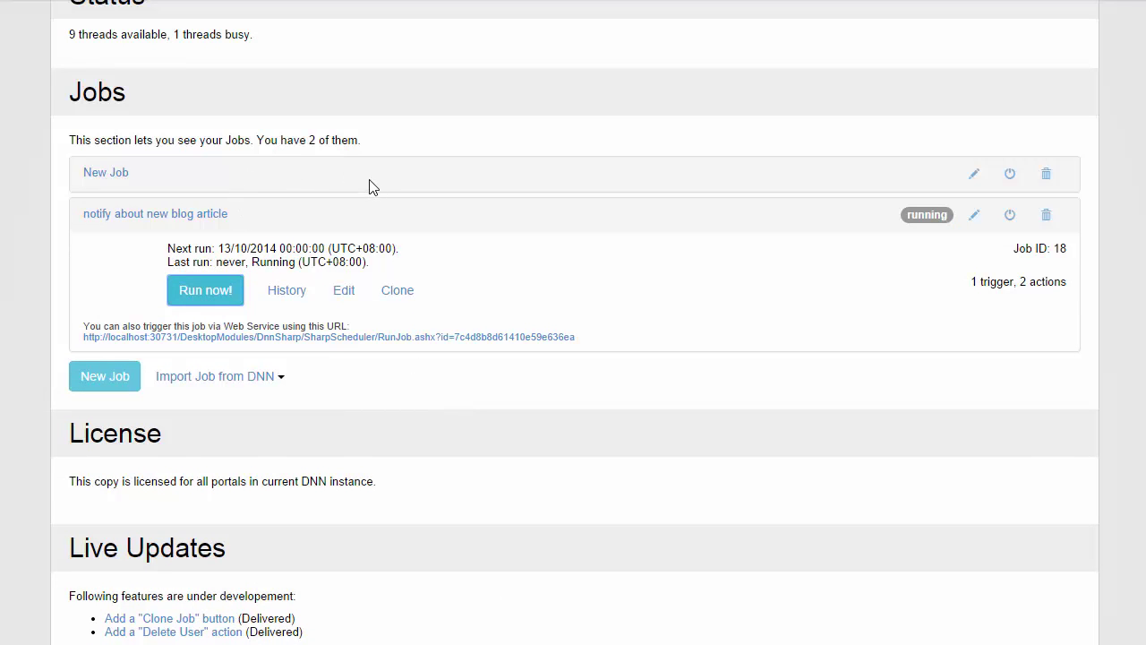
{"action": "left_click_drag", "start_coordinate": [254, 262], "coordinate": [372, 262]}
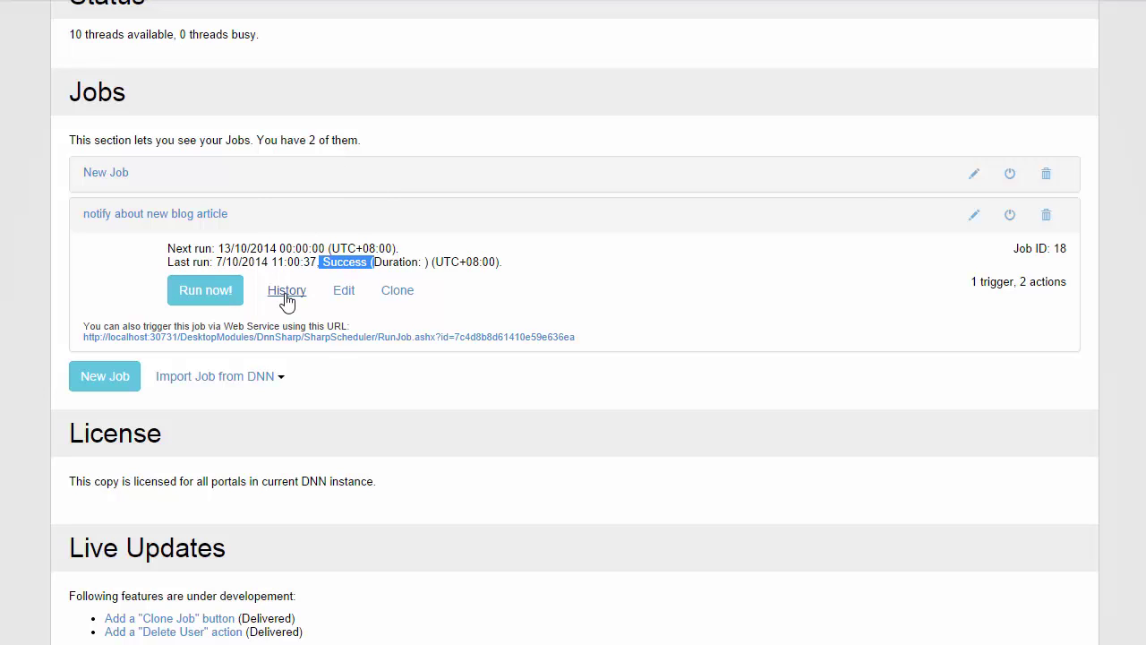
{"action": "left_click", "coordinate": [433, 262]}
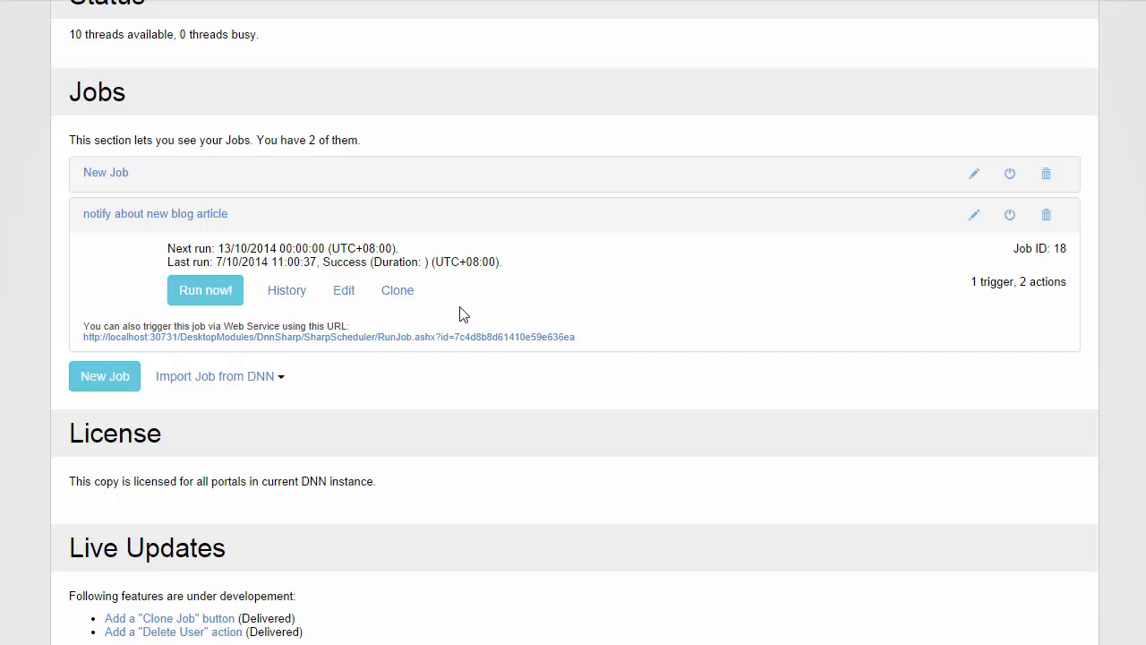
{"action": "key", "text": "F9"}
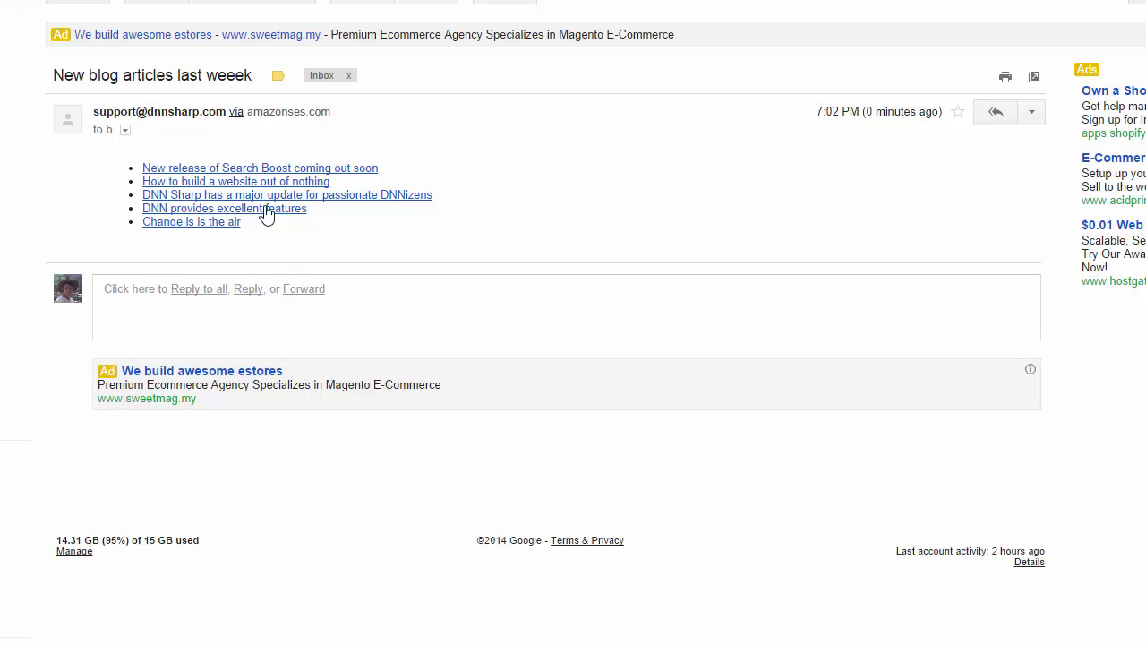
- Follow the 'DNN Sharp has a major update' link in the received email
{"action": "mouse_move", "coordinate": [143, 111]}
{"action": "left_click", "coordinate": [270, 194]}
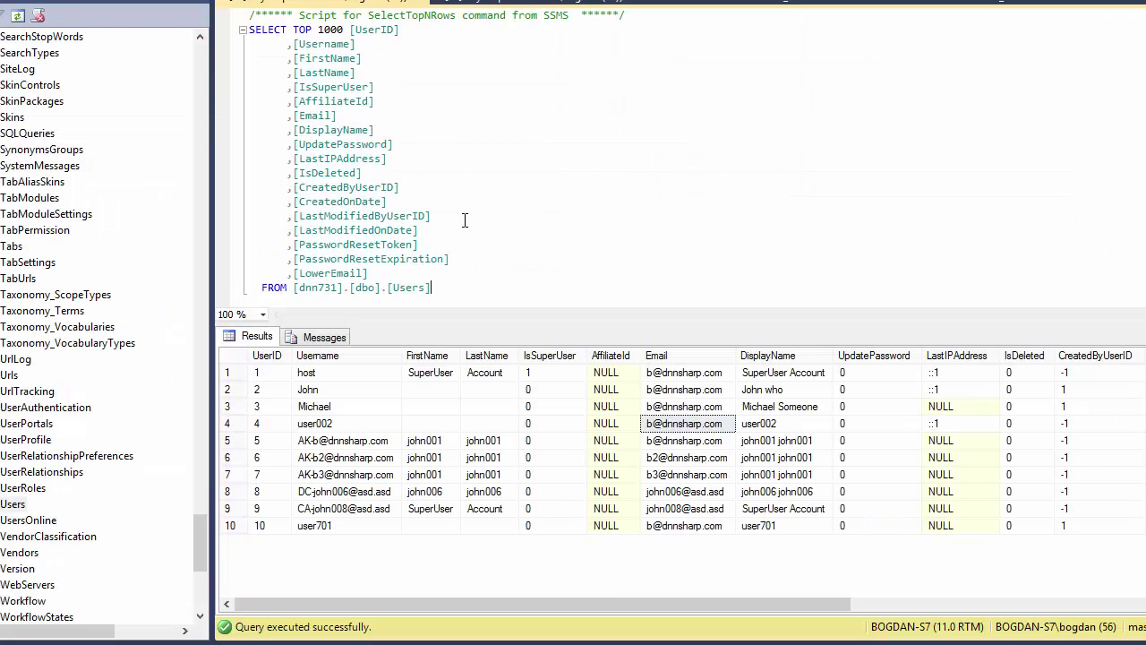
- In the top 5 articles query, make the URL prefix '//localhost/blog-2.aspx?id='
{"action": "scroll", "coordinate": [465, 220], "scroll_direction": "down", "scroll_amount": 2}
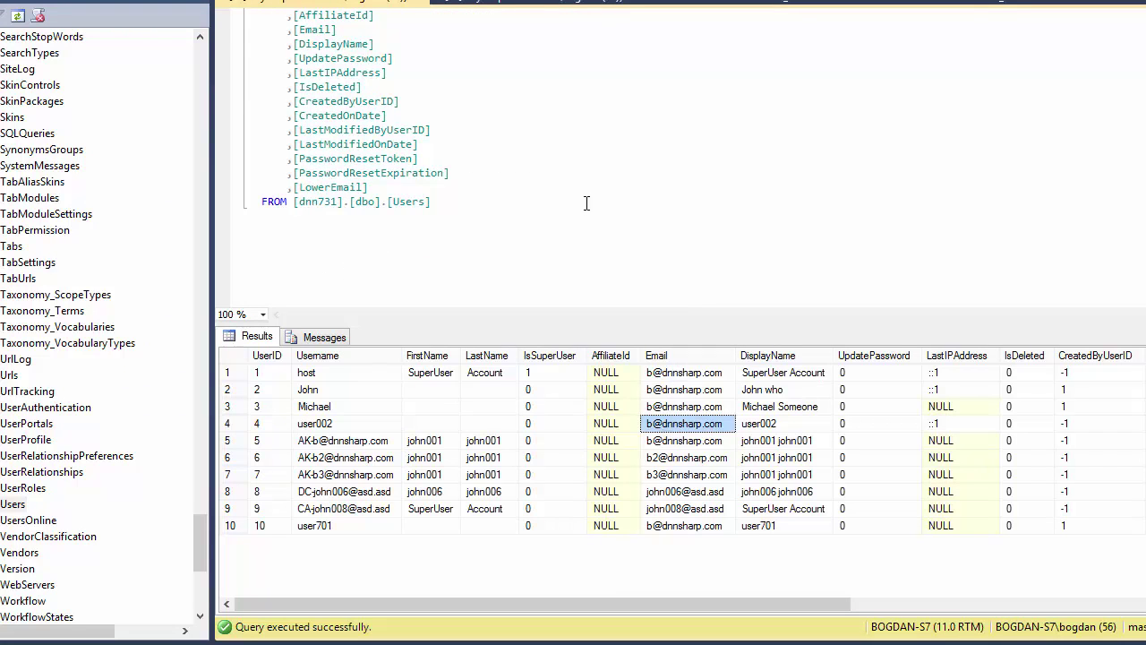
{"action": "scroll", "coordinate": [405, 212], "scroll_direction": "up", "scroll_amount": 2}
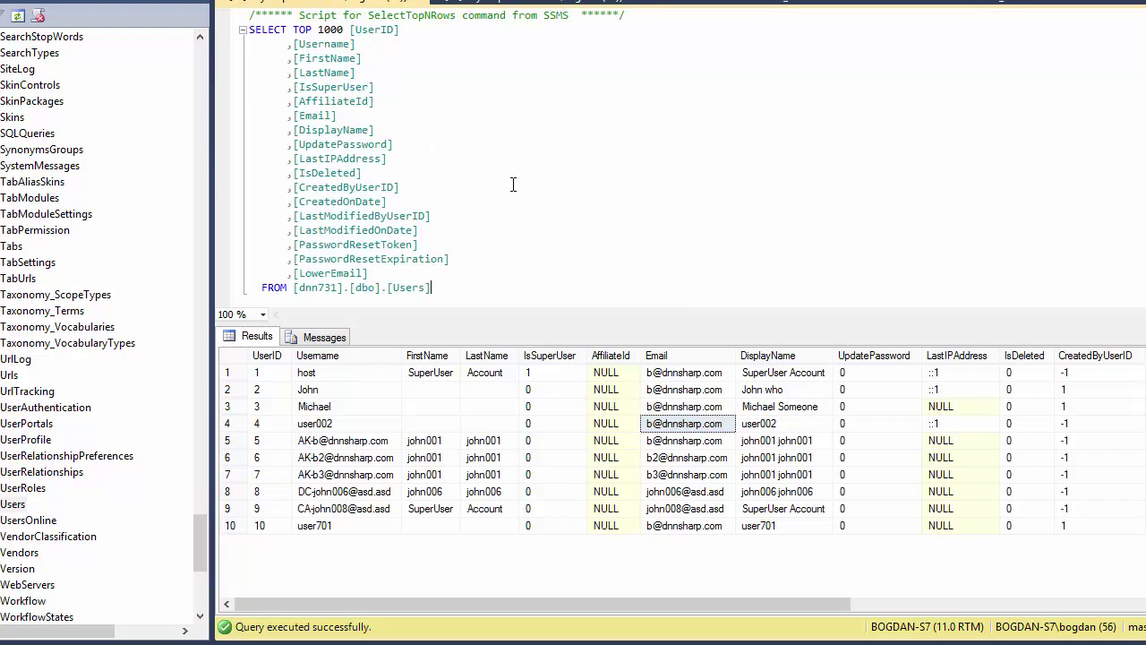
{"action": "left_click", "coordinate": [521, 5]}
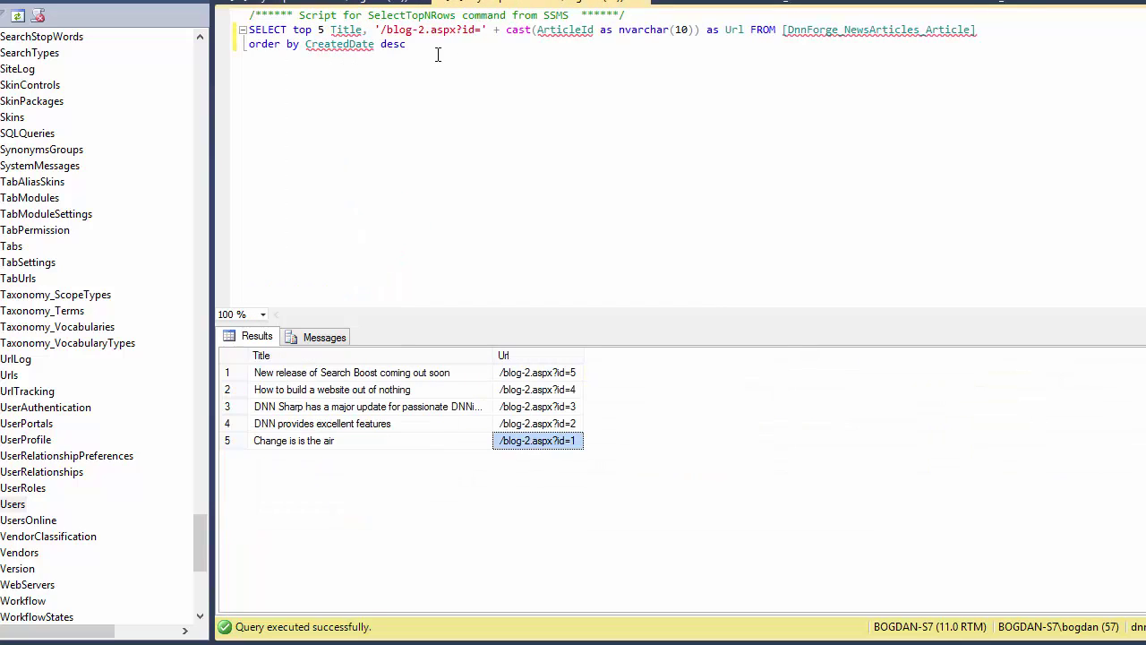
{"action": "left_click", "coordinate": [387, 31]}
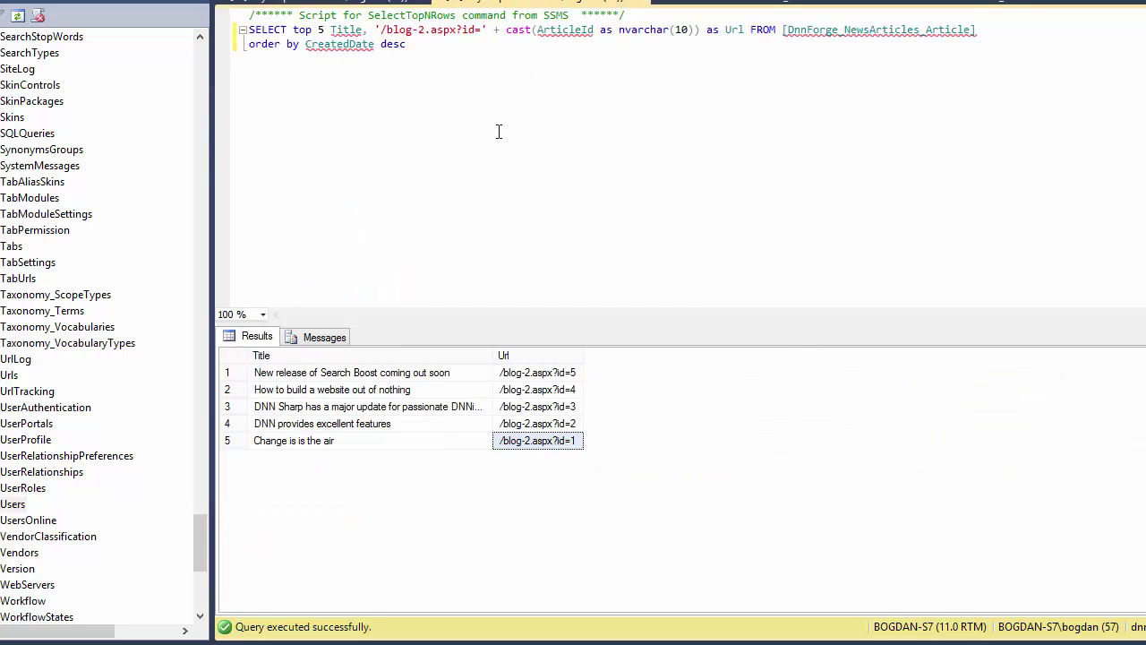
{"action": "type", "text": "local"}
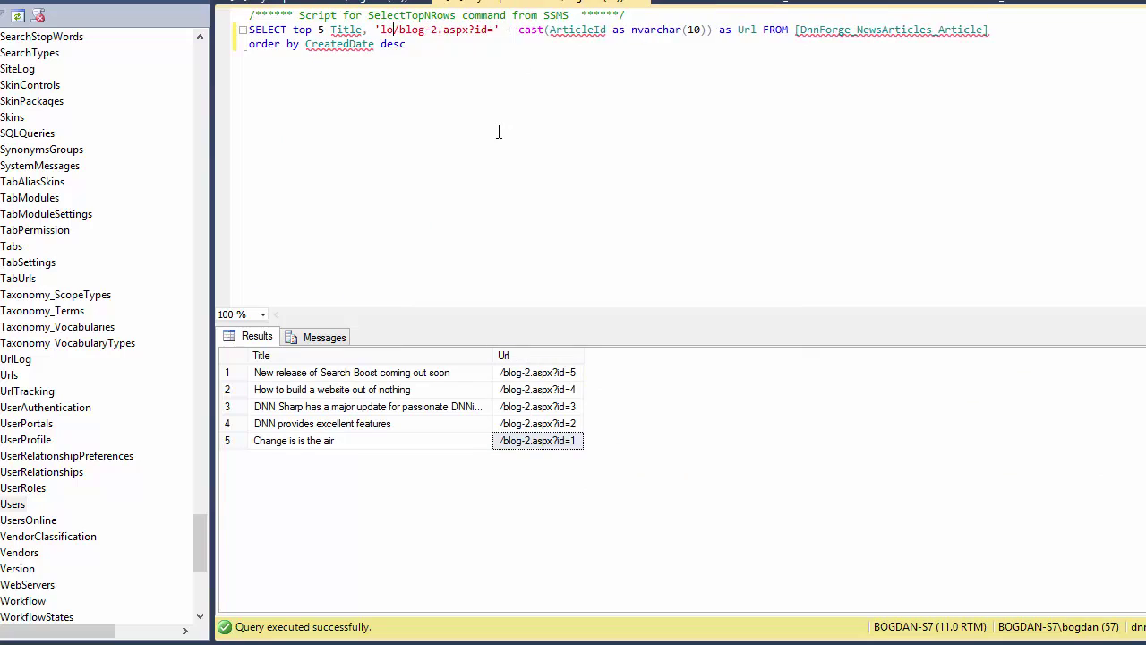
{"action": "key", "text": "BackSpace"}
{"action": "key", "text": "BackSpace"}
{"action": "key", "text": "BackSpace"}
{"action": "key", "text": "BackSpace"}
{"action": "key", "text": "BackSpace"}
{"action": "type", "text": "://"}
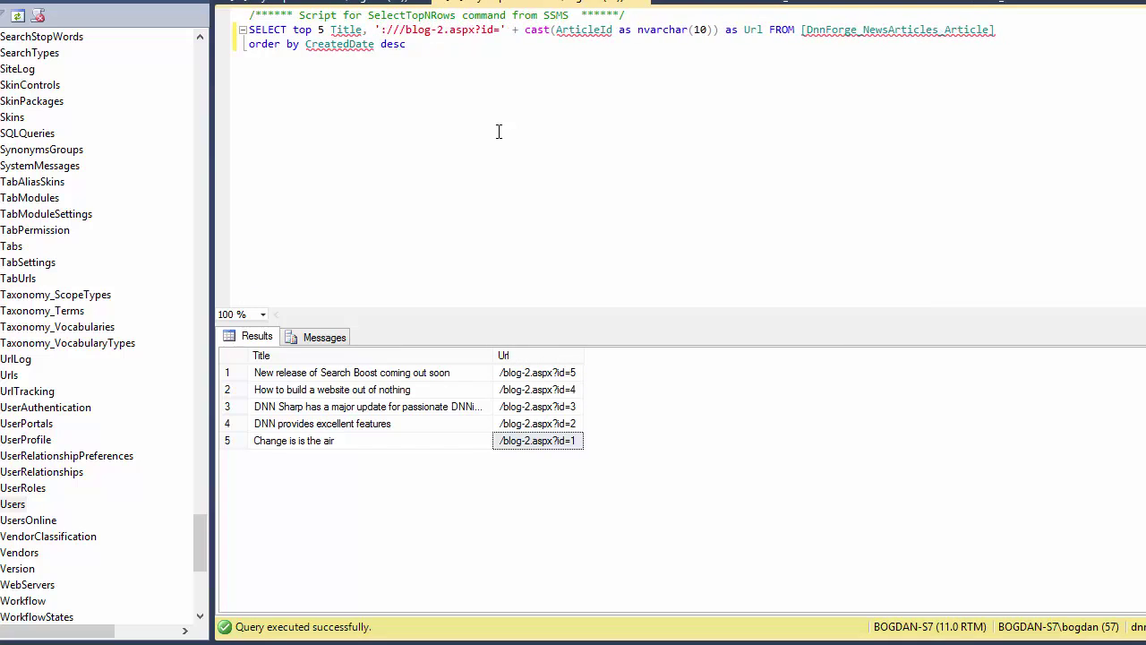
{"action": "type", "text": "localhost"}
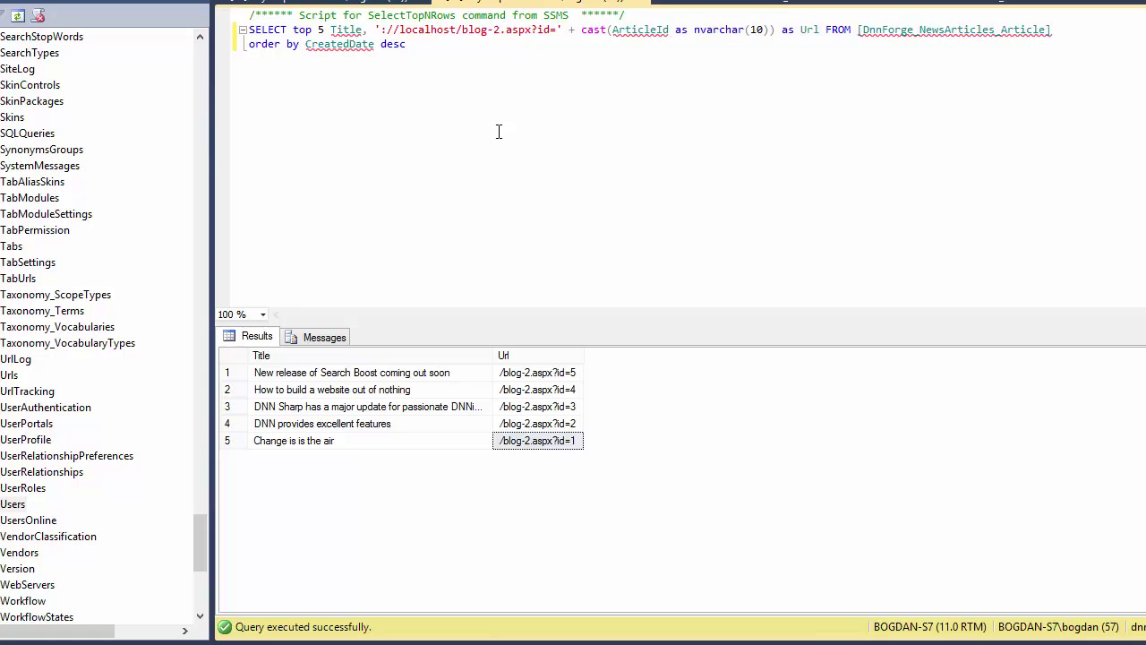
{"action": "key", "text": "Delete"}
{"action": "key", "text": "Right"}
{"action": "key", "text": "Right"}
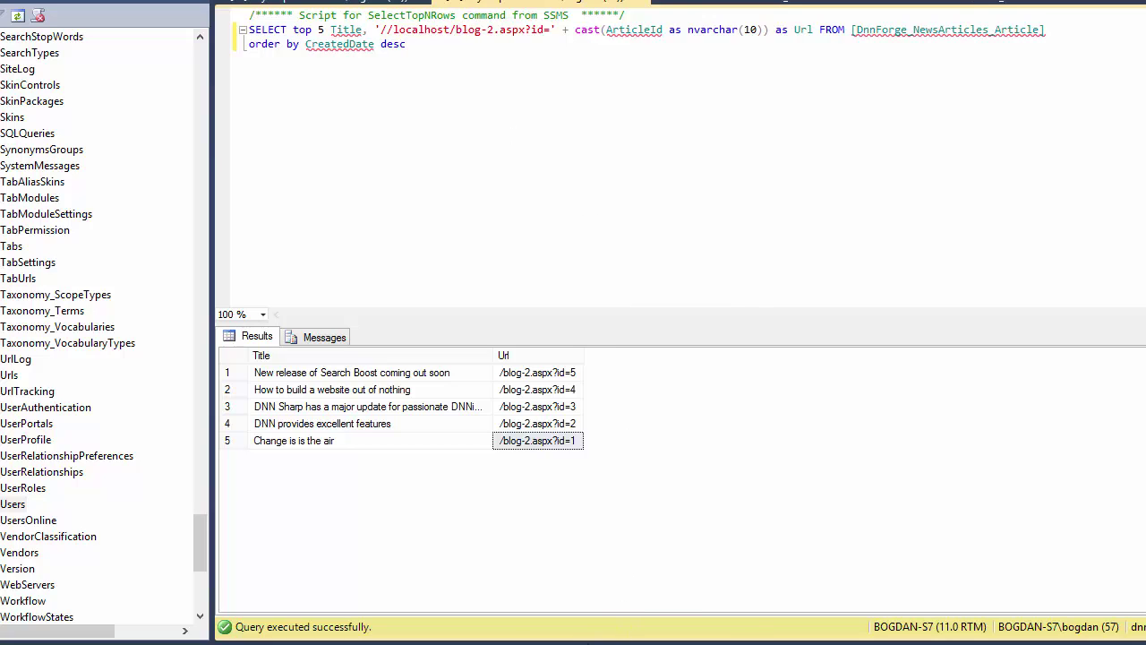
{"action": "mouse_move", "coordinate": [548, 644]}
{"action": "left_click", "coordinate": [467, 616]}
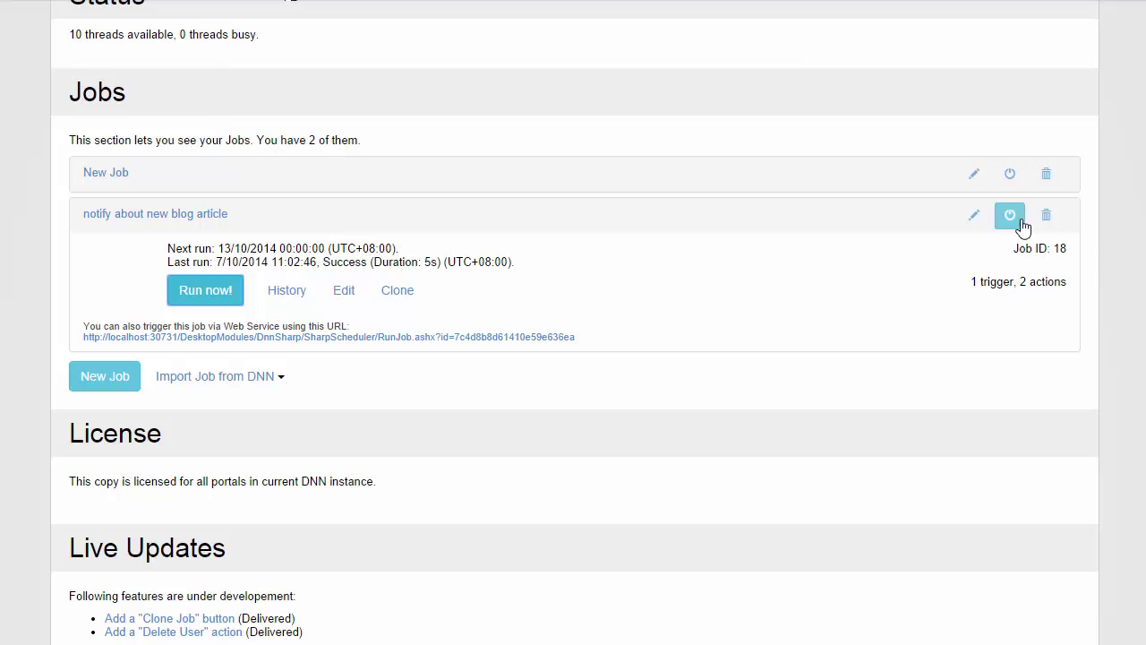
- Edit the job and review the Send Email and Load Users from SQL settings
{"action": "left_click", "coordinate": [974, 218]}
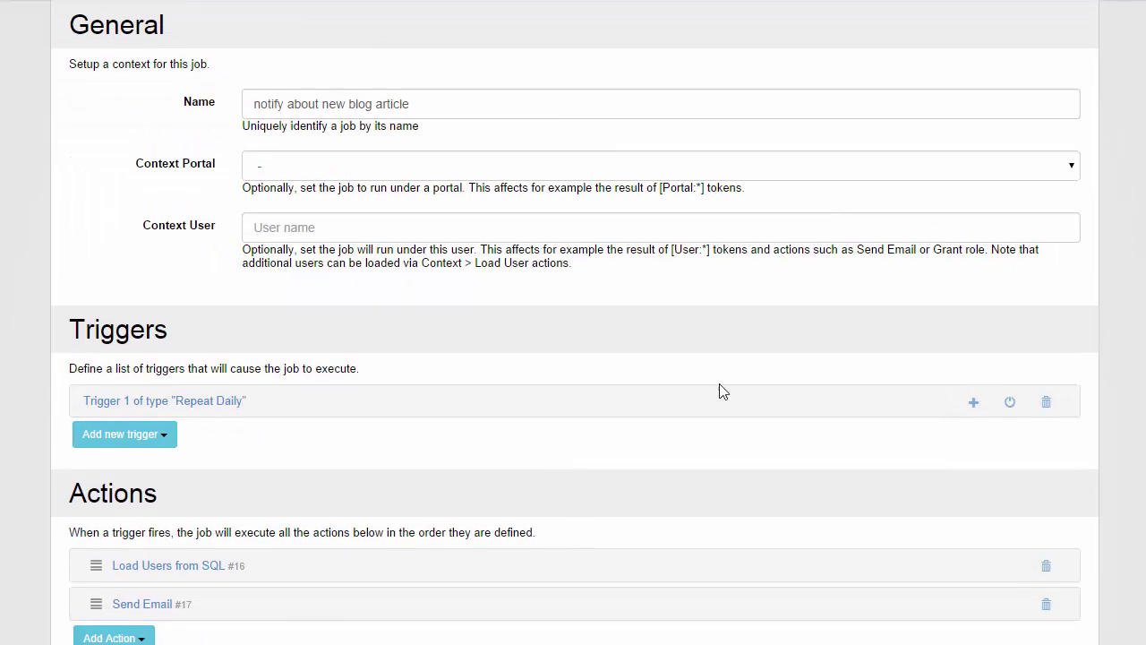
{"action": "scroll", "coordinate": [517, 448], "scroll_direction": "down", "scroll_amount": 1}
{"action": "left_click", "coordinate": [146, 524]}
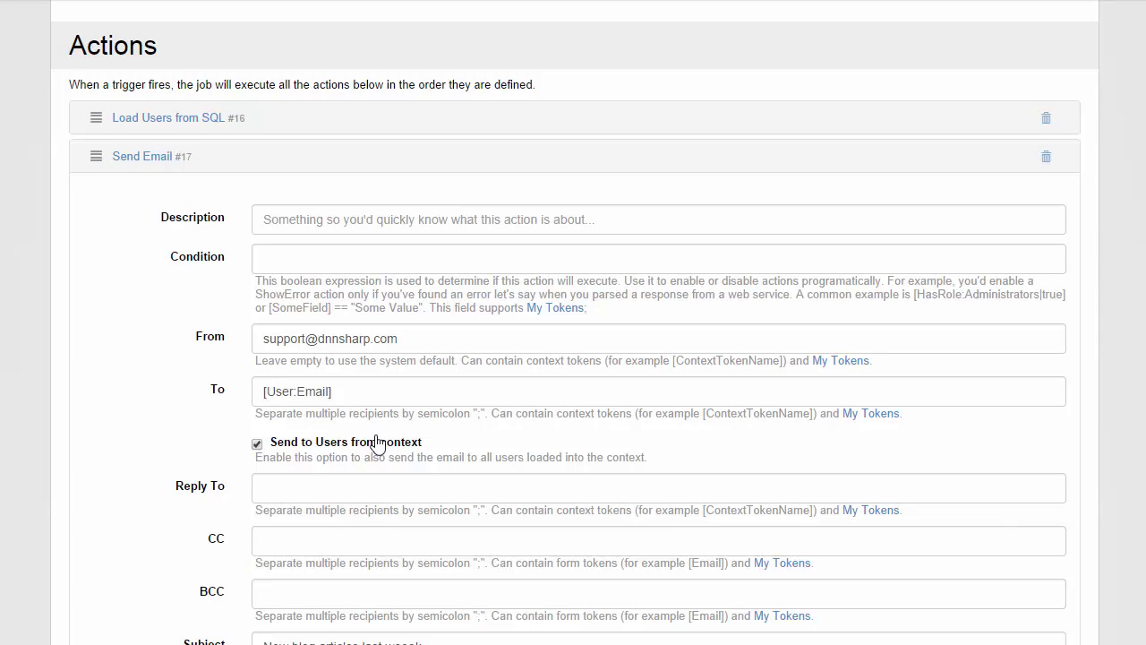
{"action": "left_click_drag", "start_coordinate": [256, 457], "coordinate": [284, 446]}
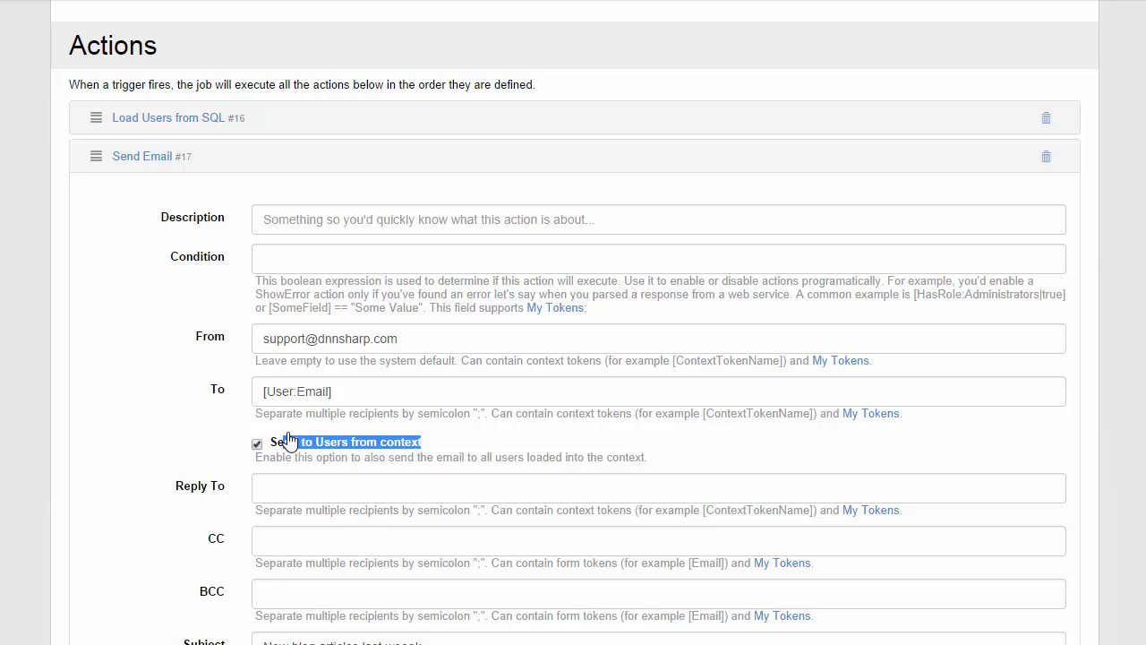
{"action": "left_click", "coordinate": [209, 124]}
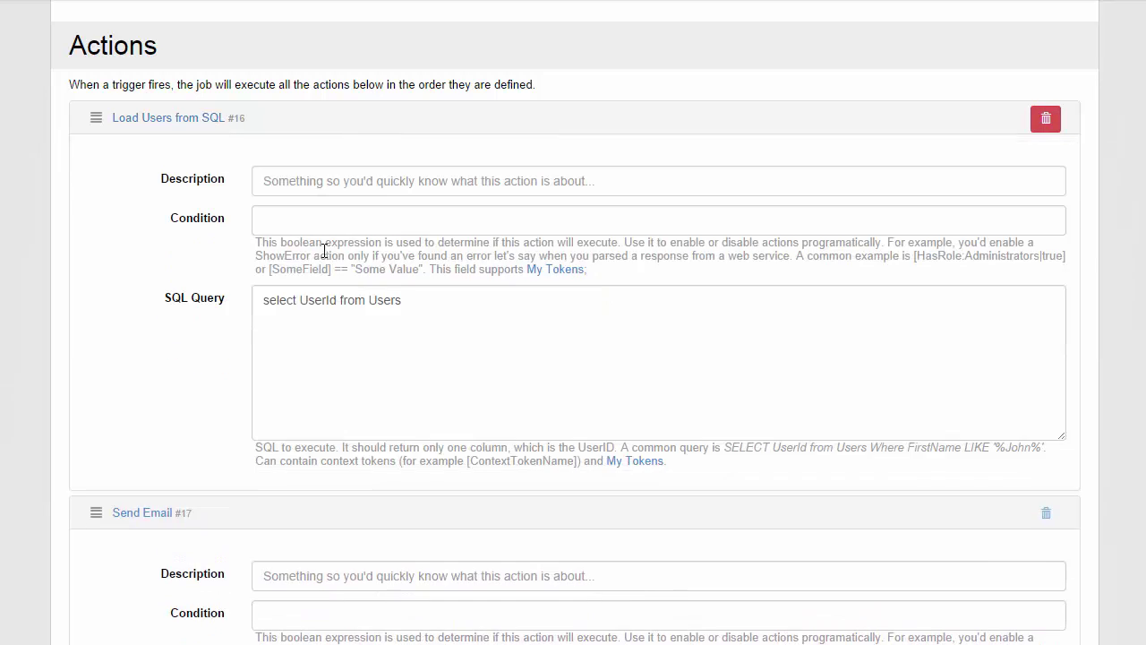
{"action": "left_click", "coordinate": [463, 350]}
{"action": "key", "text": "ctrl+a"}
{"action": "left_click", "coordinate": [154, 121]}
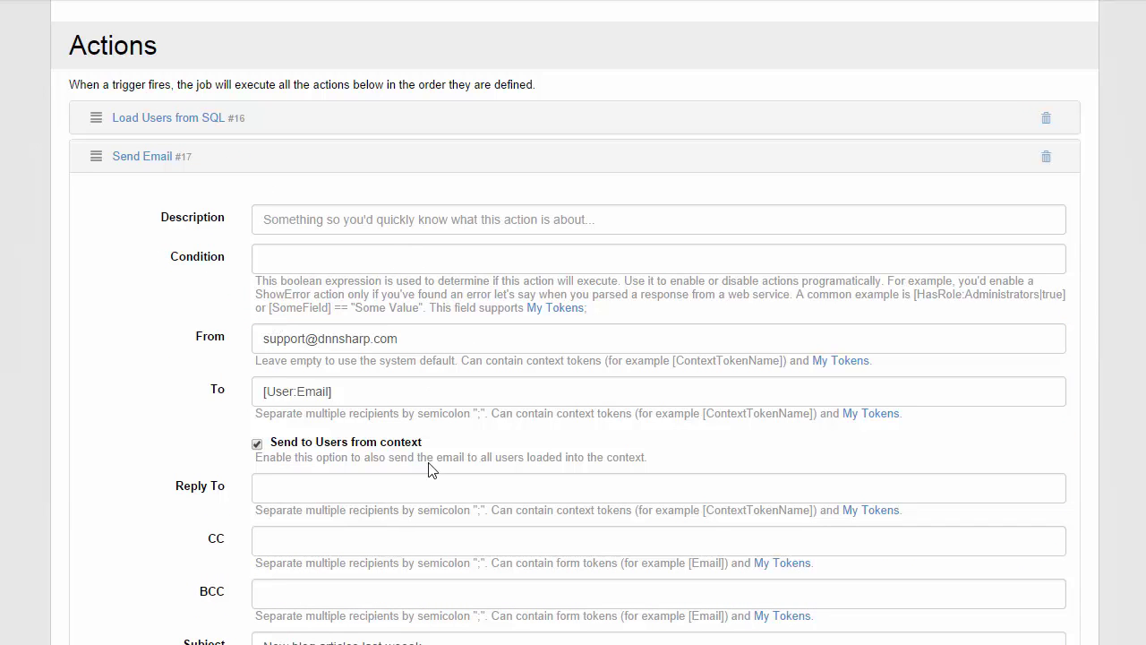
- Toggle Send to Users from context off and back on, keeping [User:Email], and save the job
{"action": "left_click", "coordinate": [258, 445]}
{"action": "triple_click", "coordinate": [362, 388]}
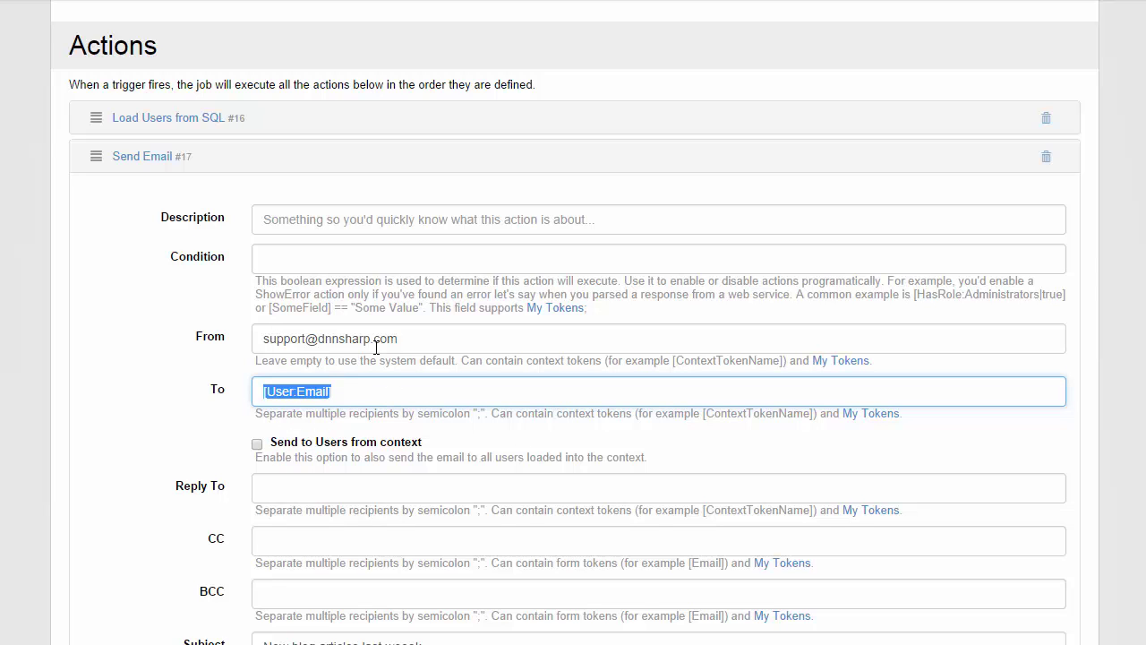
{"action": "left_click", "coordinate": [90, 402]}
{"action": "scroll", "coordinate": [89, 402], "scroll_direction": "up", "scroll_amount": 1}
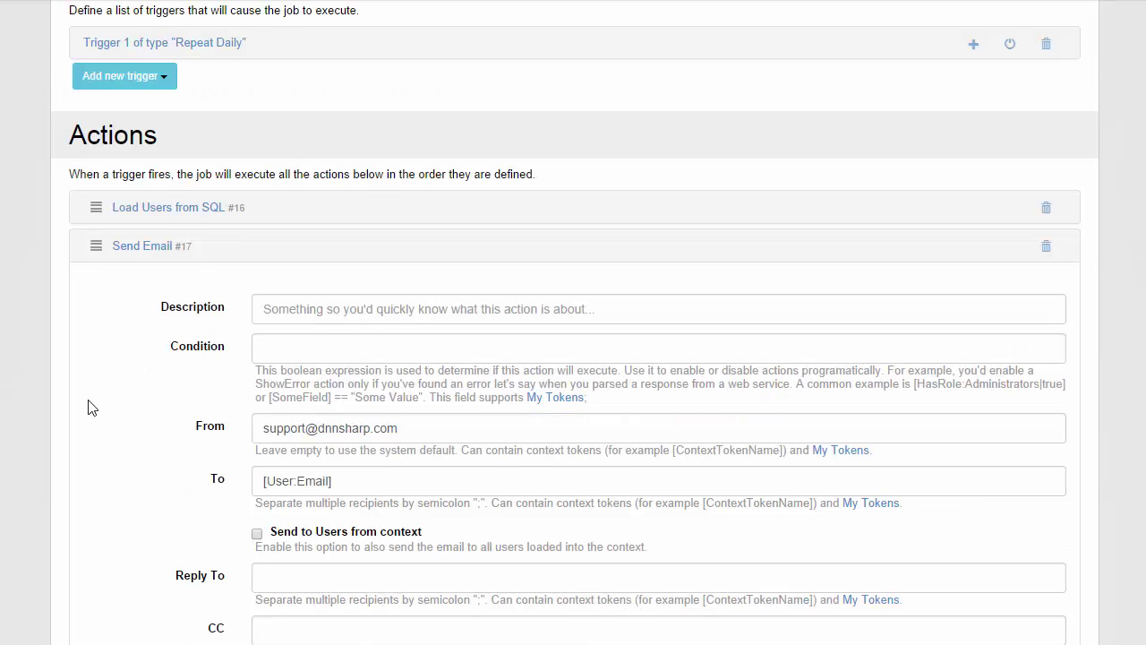
{"action": "left_click", "coordinate": [274, 535]}
{"action": "scroll", "coordinate": [859, 442], "scroll_direction": "down", "scroll_amount": 8}
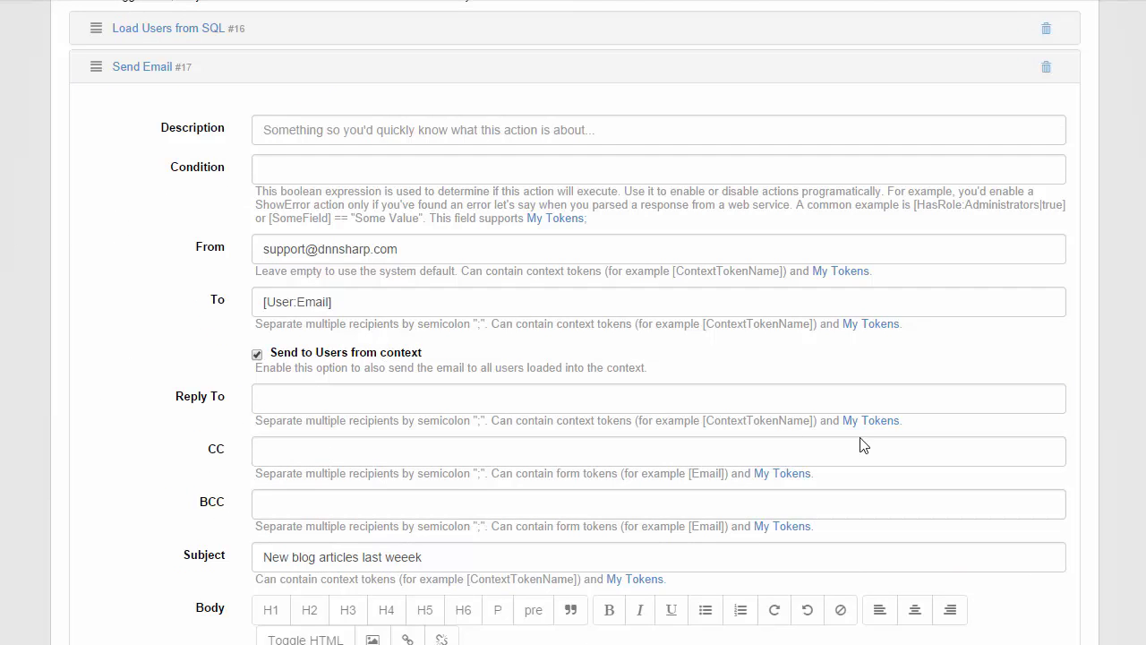
{"action": "scroll", "coordinate": [907, 434], "scroll_direction": "down", "scroll_amount": 5}
{"action": "left_click", "coordinate": [495, 245]}
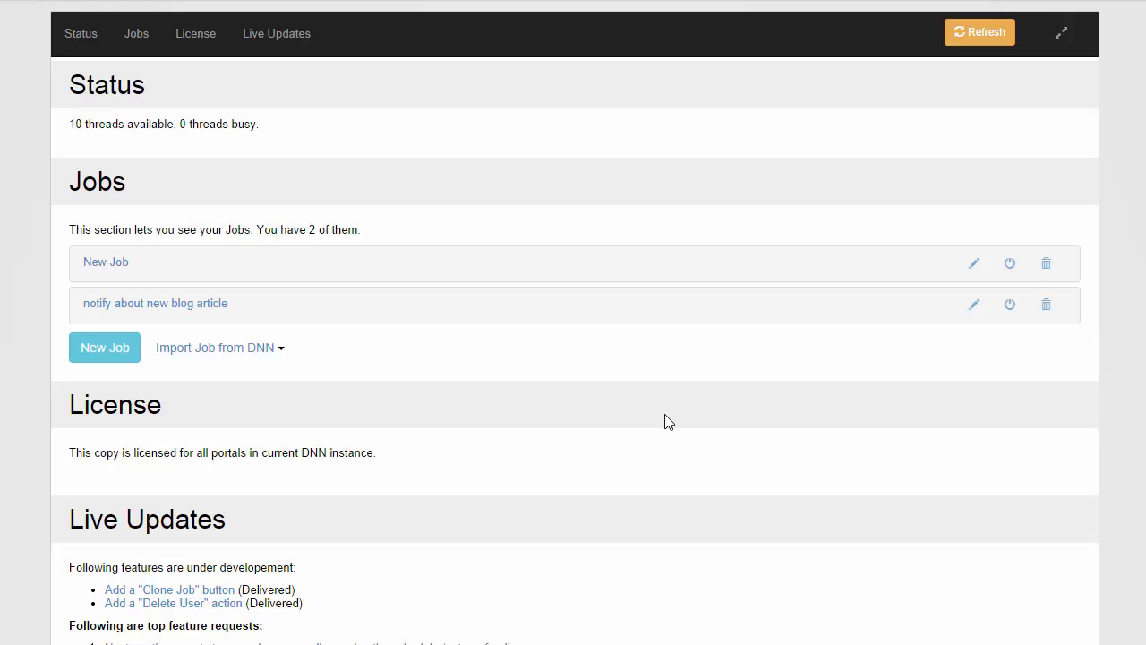
- Edit the notify about new blog article job and show the Notifications actions under Add Action
{"action": "left_click", "coordinate": [184, 308]}
{"action": "left_click", "coordinate": [342, 380]}
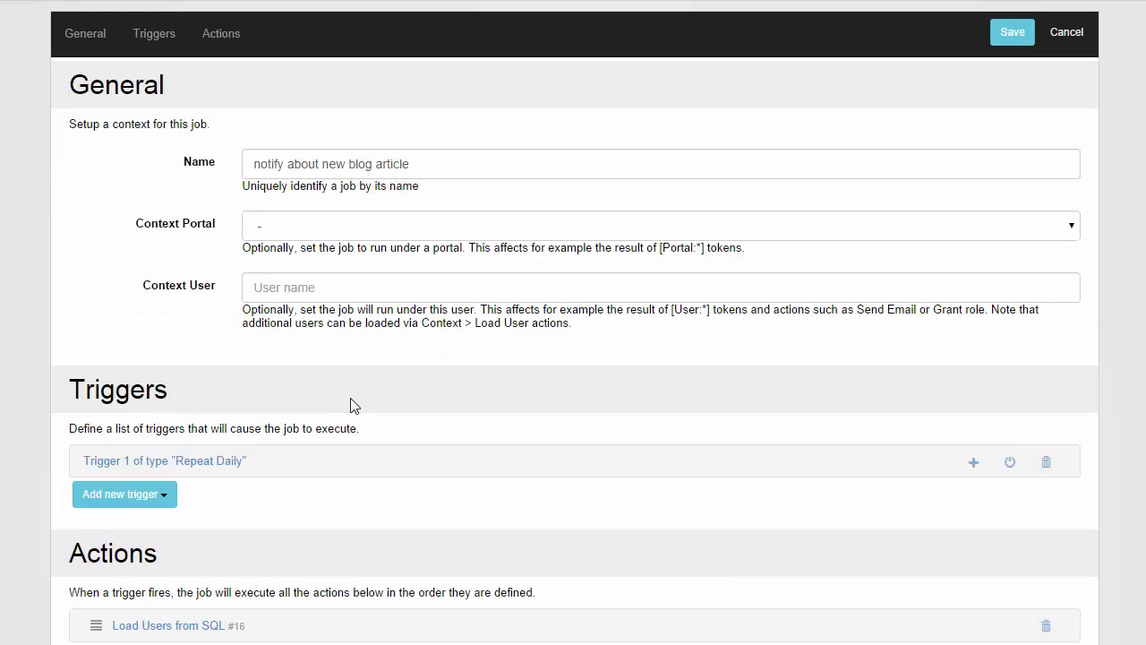
{"action": "scroll", "coordinate": [353, 404], "scroll_direction": "down", "scroll_amount": 3}
{"action": "left_click", "coordinate": [114, 458]}
{"action": "scroll", "coordinate": [120, 466], "scroll_direction": "down", "scroll_amount": 3}
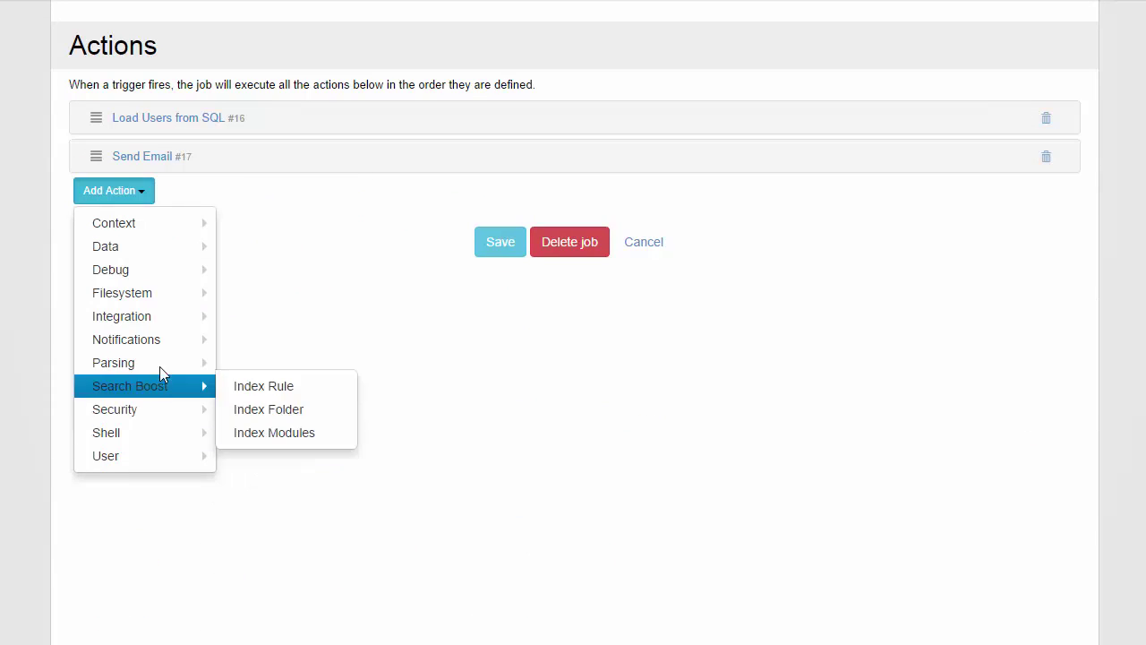
{"action": "mouse_move", "coordinate": [165, 341]}
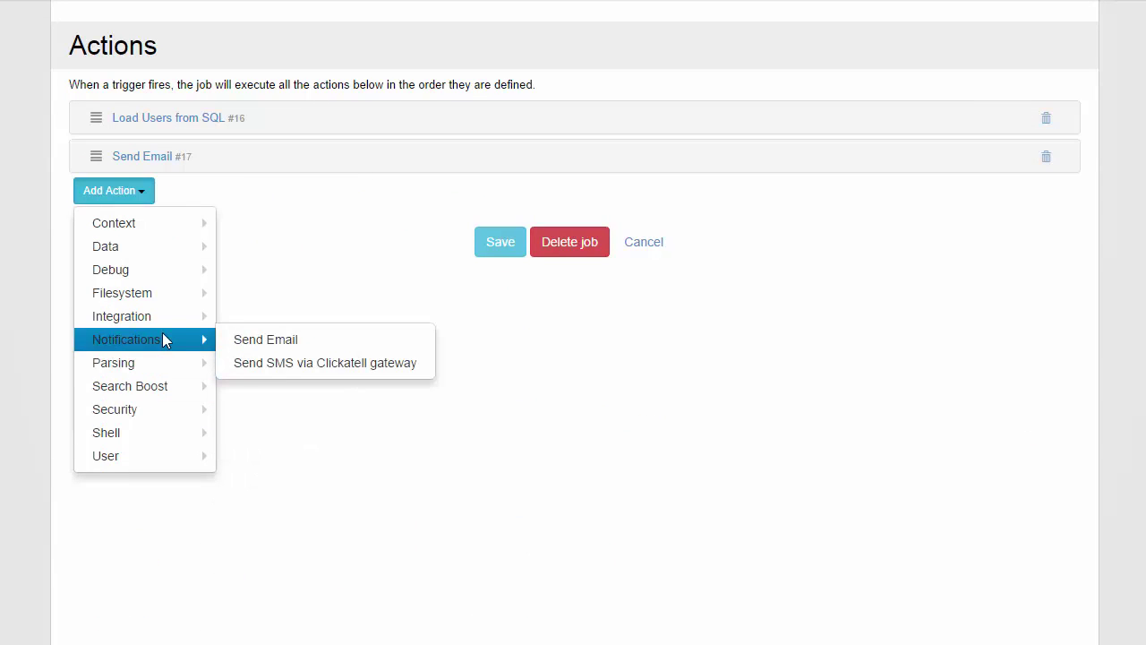